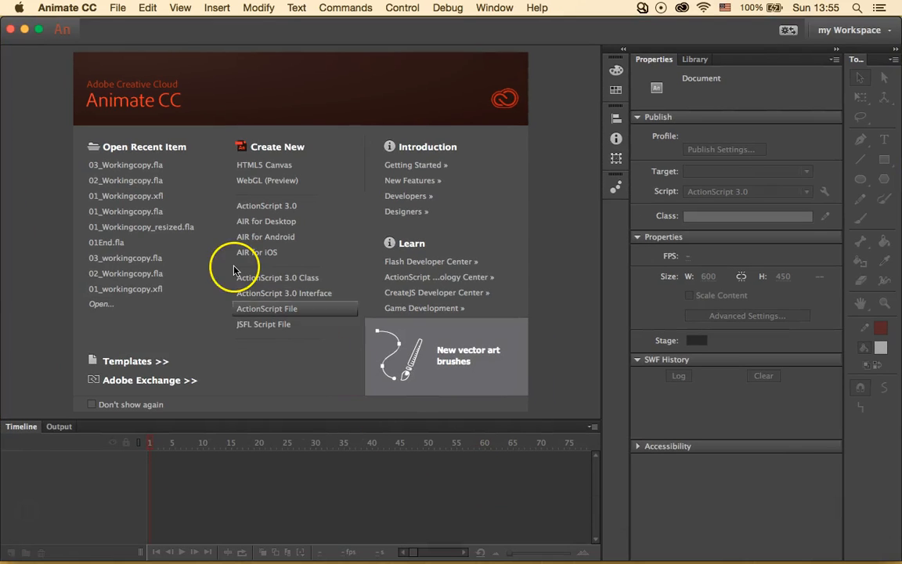
# Start a new ActionScript 3.0 document with a width of 700 px and a height of 200 px
pyautogui.click(118, 8)
pyautogui.click(131, 26)
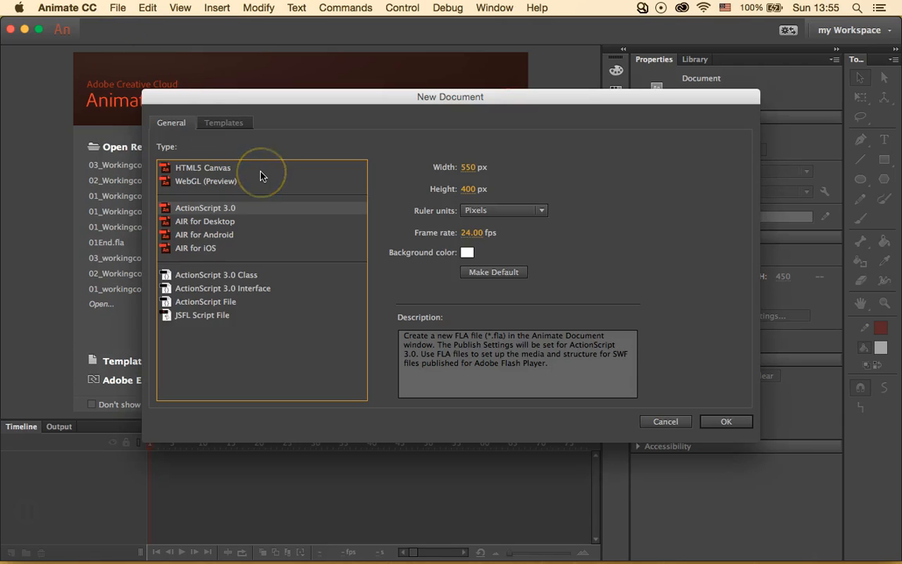
pyautogui.click(246, 209)
pyautogui.click(469, 167)
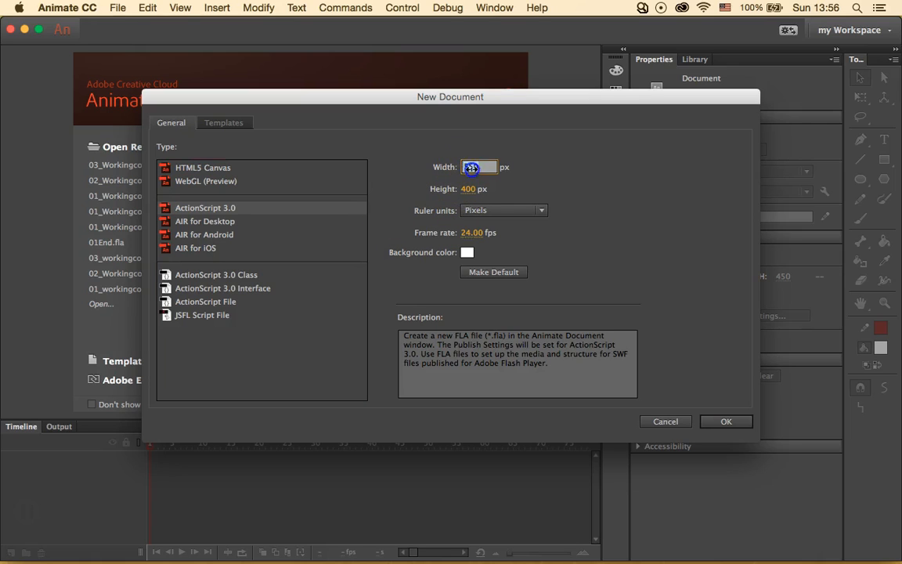
pyautogui.write('700')
pyautogui.click(471, 188)
pyautogui.write('200')
# Set the new document's background color to #CC9966 and create the document
pyautogui.click(467, 253)
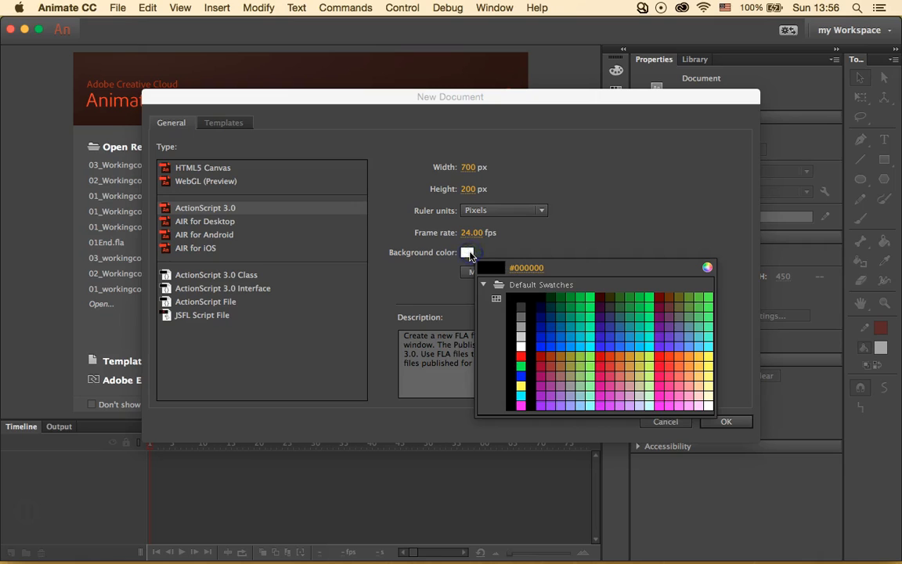
pyautogui.click(531, 268)
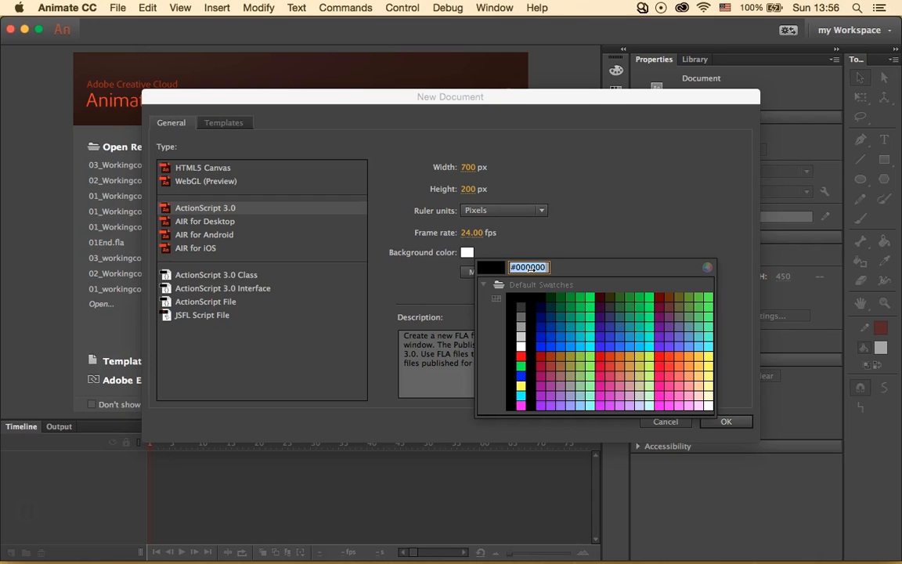
pyautogui.write('cc99')
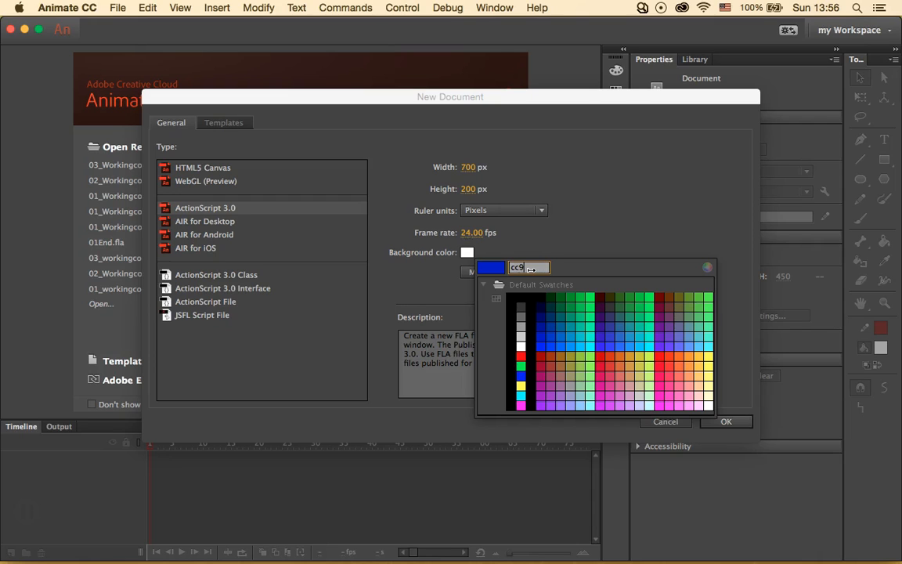
pyautogui.write('66')
pyautogui.press('Return')
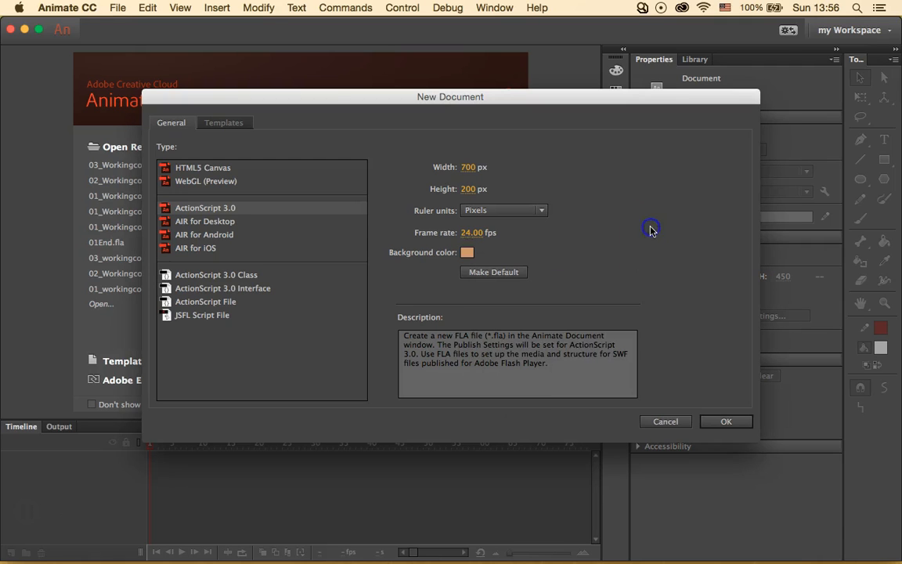
pyautogui.click(722, 425)
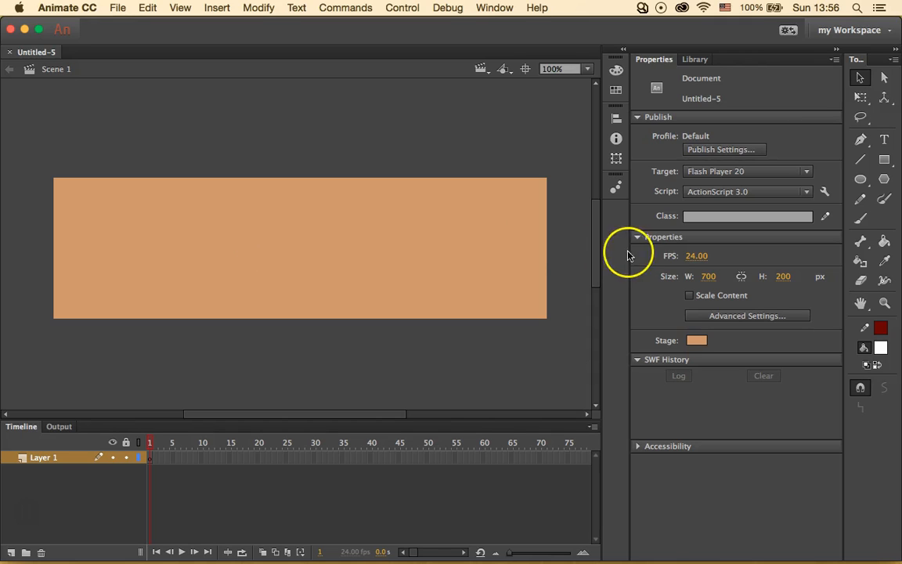
# Choose the Rectangle tool and set its stroke color to #663300
pyautogui.click(885, 161)
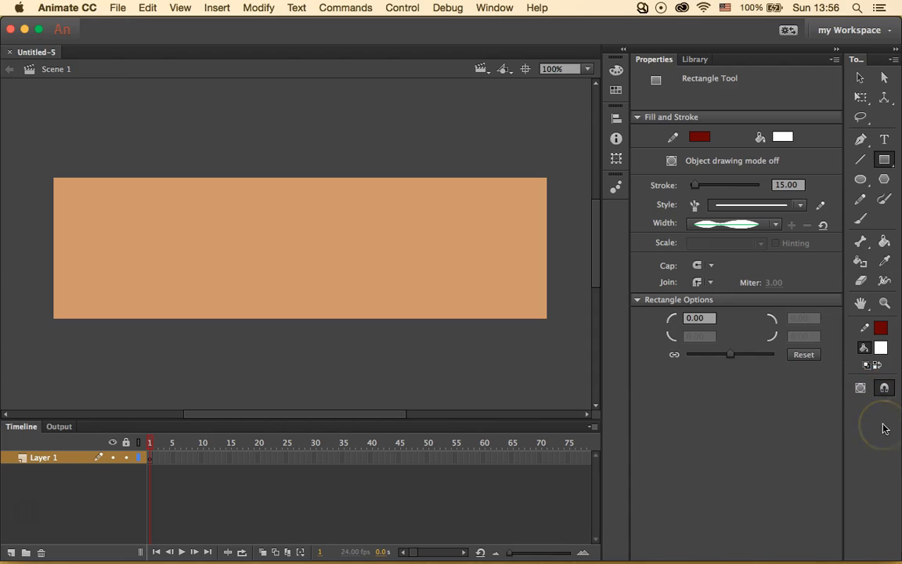
pyautogui.click(711, 139)
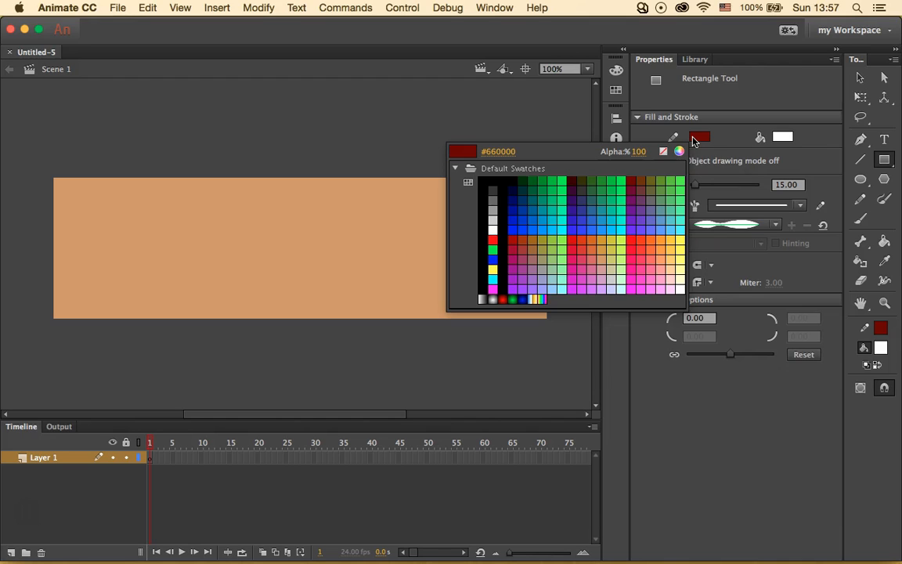
pyautogui.click(501, 151)
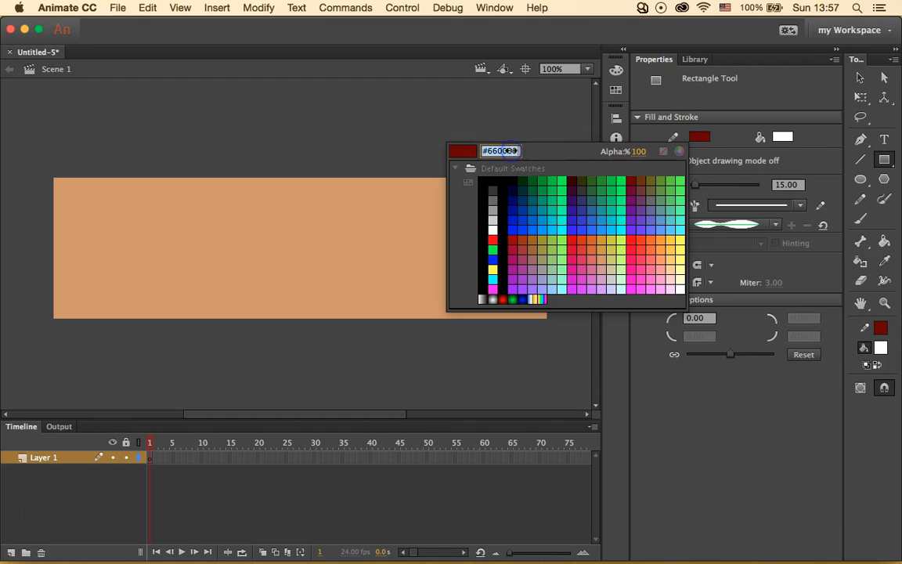
pyautogui.write('66')
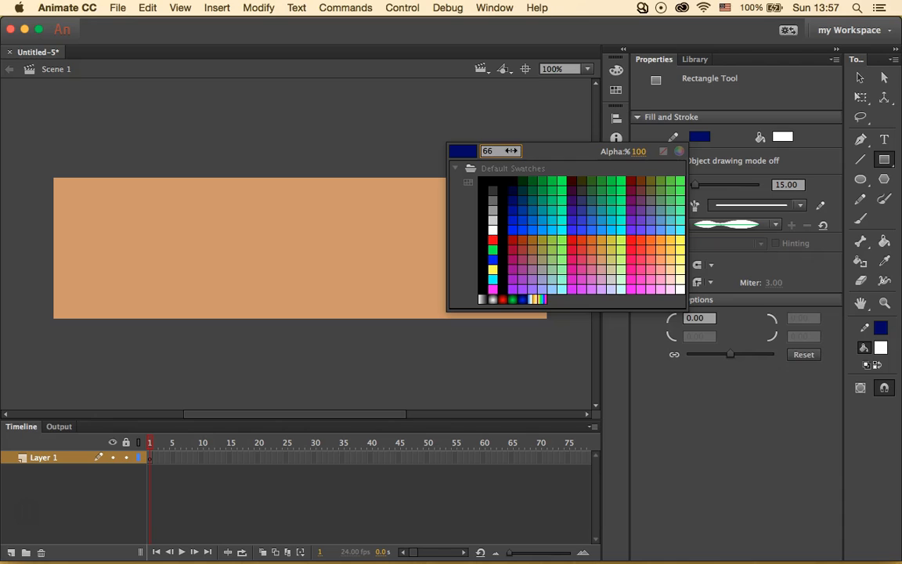
pyautogui.write('33')
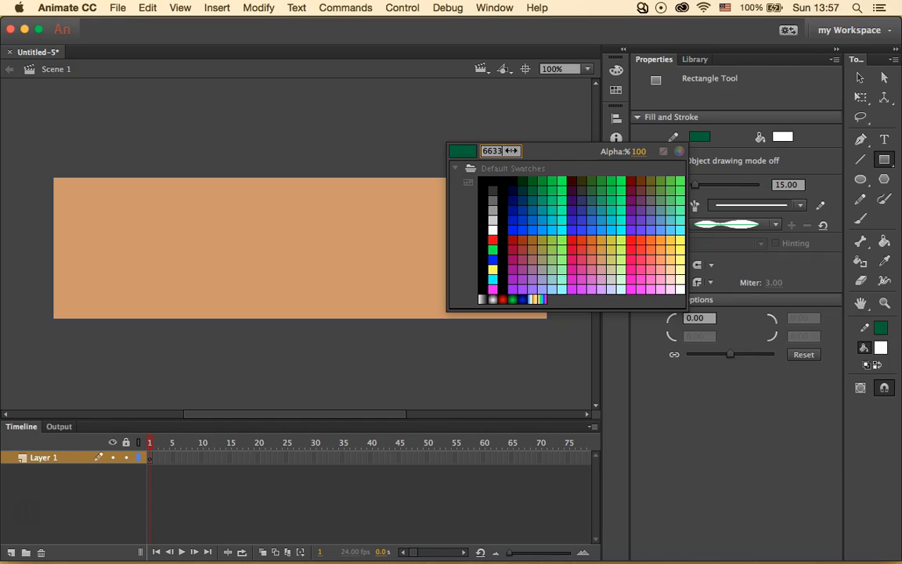
pyautogui.write('00')
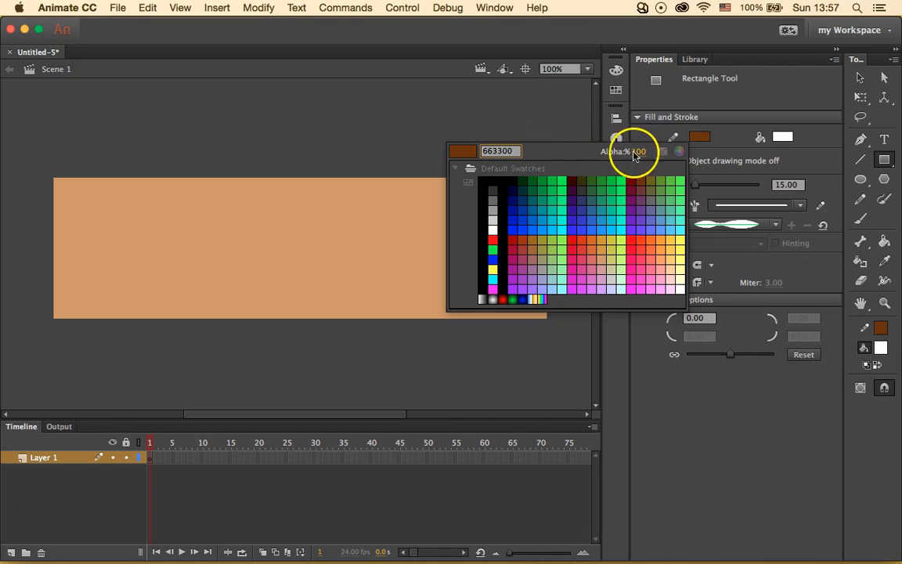
# Set the Rectangle tool's fill color to #CC6600
pyautogui.click(787, 139)
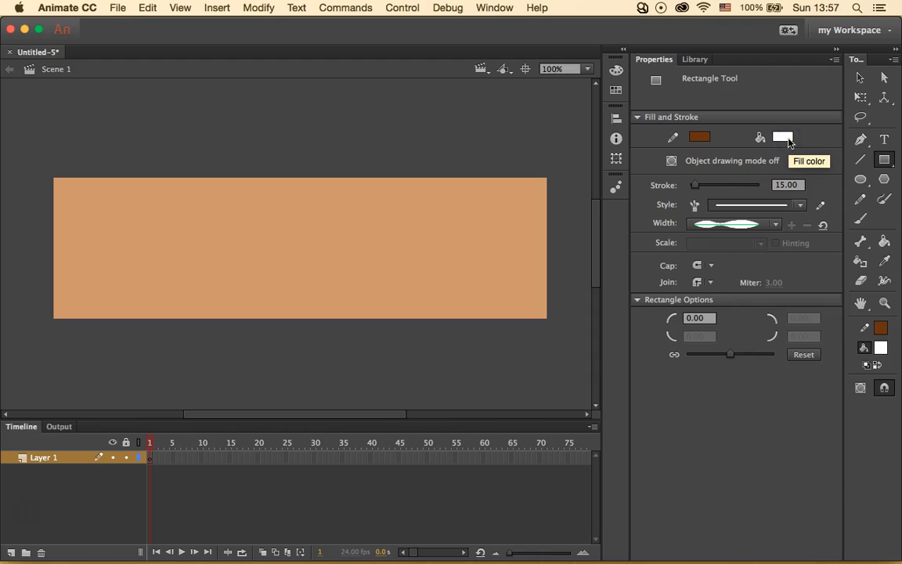
pyautogui.click(786, 138)
pyautogui.click(582, 151)
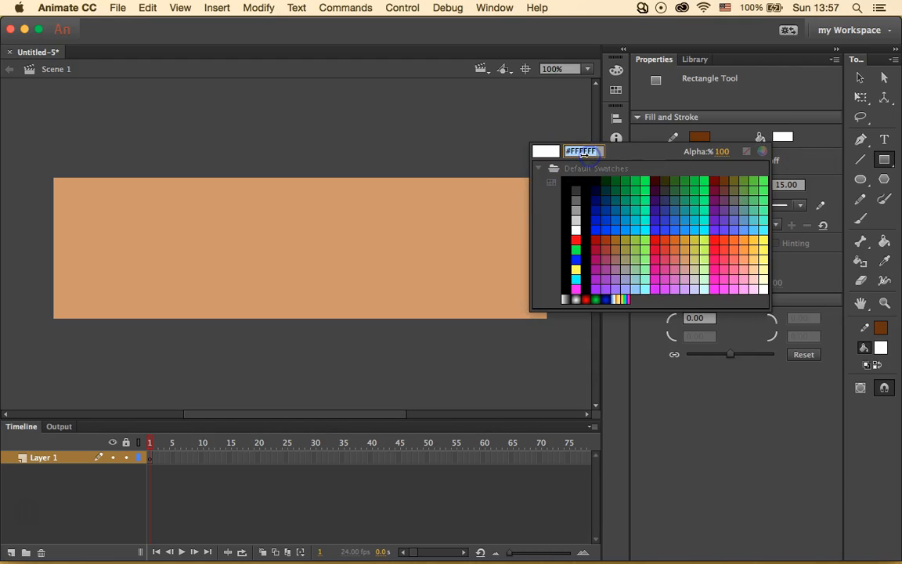
pyautogui.write('cc6600')
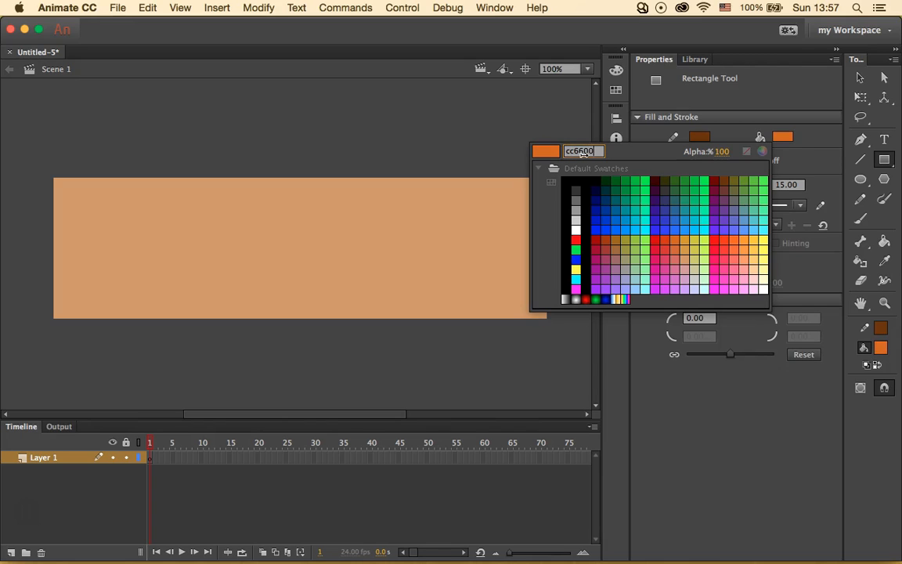
pyautogui.click(782, 137)
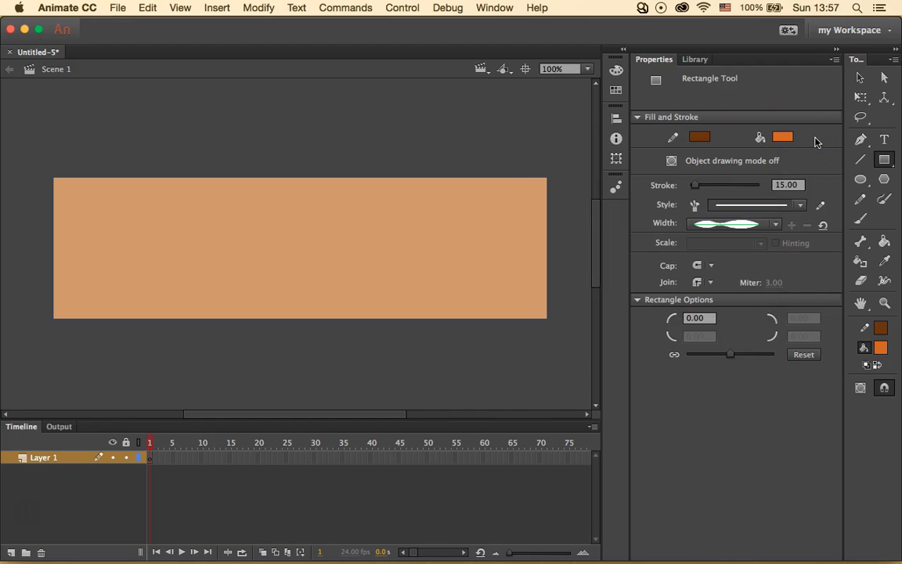
pyautogui.click(517, 153)
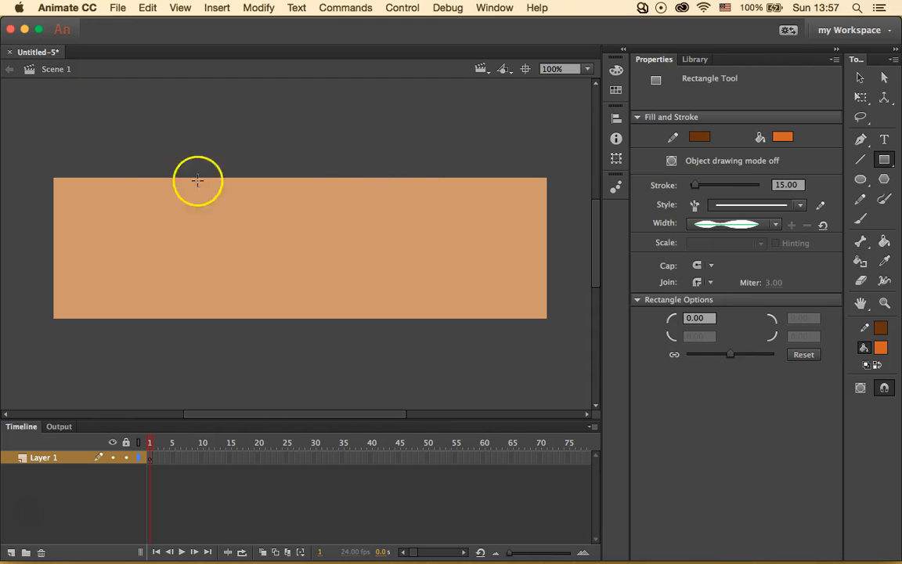
pyautogui.moveTo(104, 214)
pyautogui.mouseDown()
pyautogui.moveTo(129, 256)
pyautogui.moveTo(166, 289)
pyautogui.mouseUp()
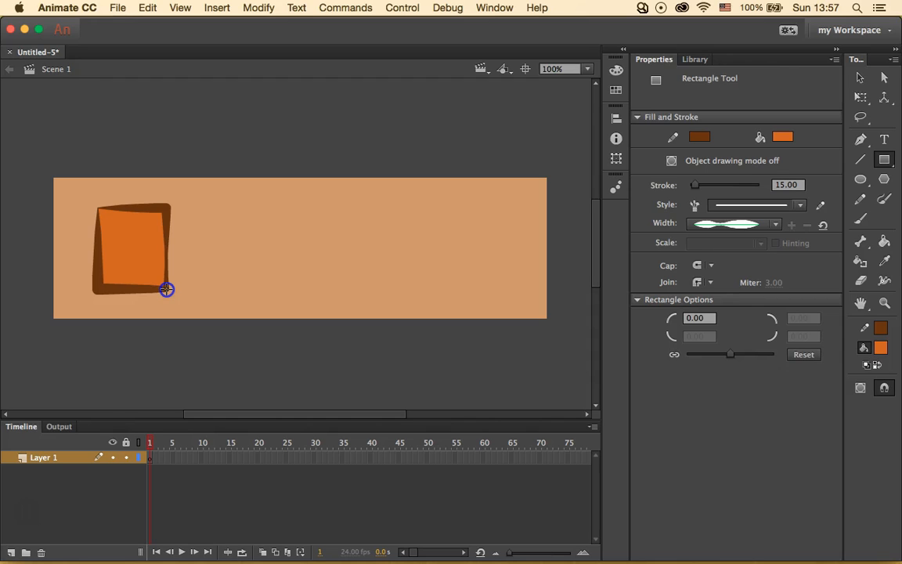
pyautogui.moveTo(166, 289)
pyautogui.mouseDown()
pyautogui.moveTo(186, 308)
pyautogui.moveTo(174, 294)
pyautogui.mouseUp()
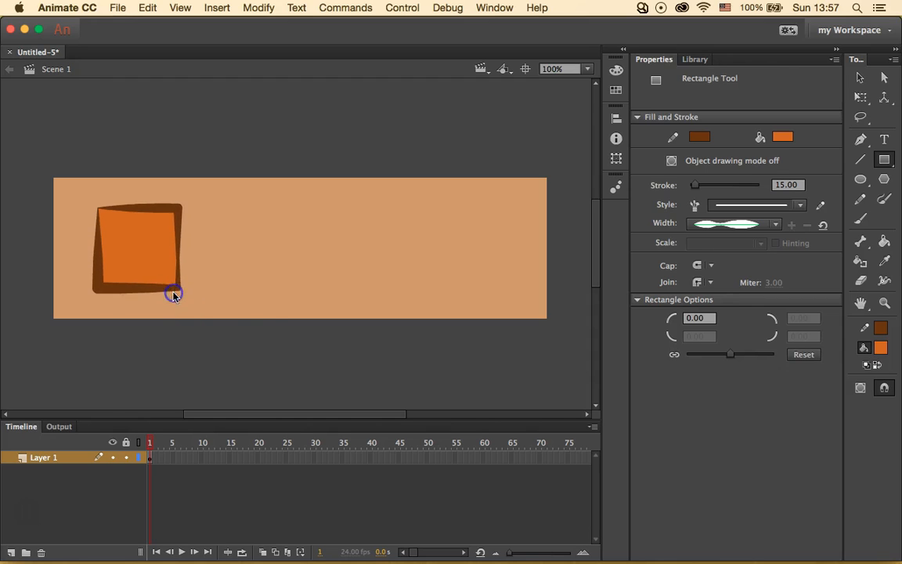
pyautogui.press('super+z')
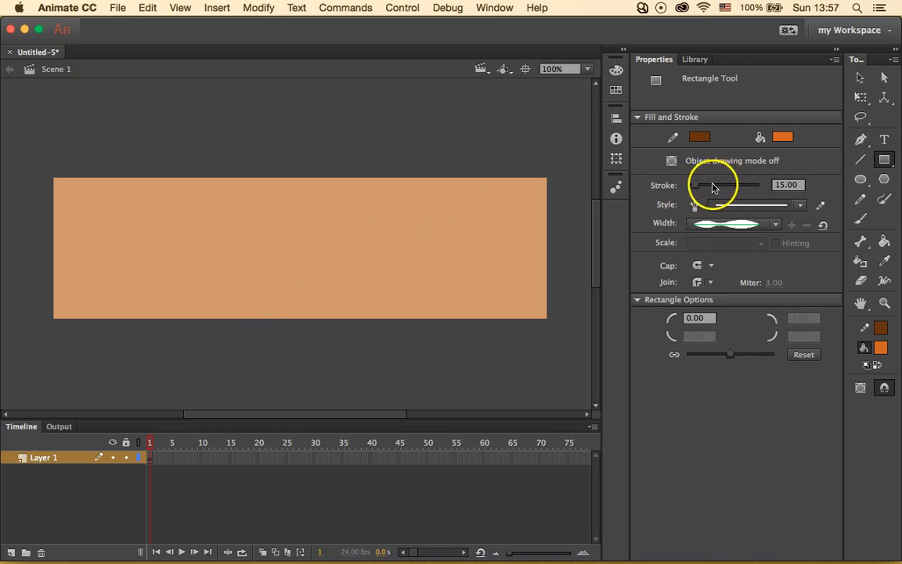
# Set the stroke to 1 with the Uniform width profile and draw a rectangle about 96 by 120 px near the stage's left end
pyautogui.click(785, 186)
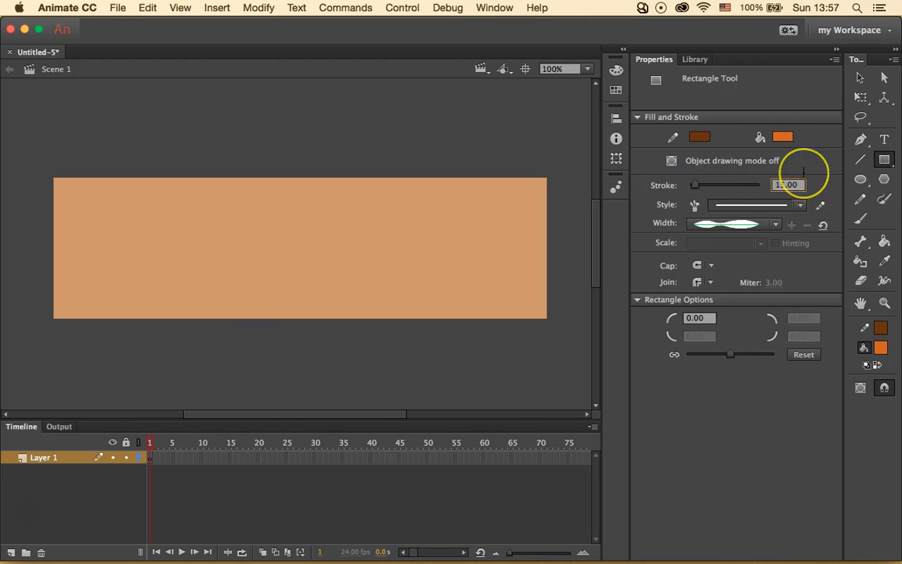
pyautogui.press('Delete')
pyautogui.click(781, 196)
pyautogui.click(727, 224)
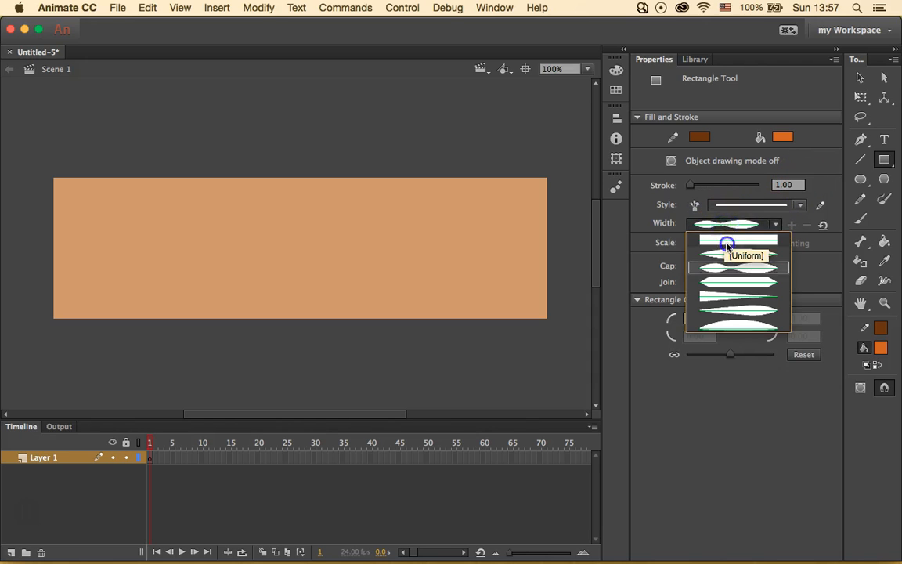
pyautogui.click(731, 242)
pyautogui.moveTo(106, 205)
pyautogui.mouseDown()
pyautogui.moveTo(188, 270)
pyautogui.moveTo(165, 281)
pyautogui.moveTo(174, 289)
pyautogui.mouseUp()
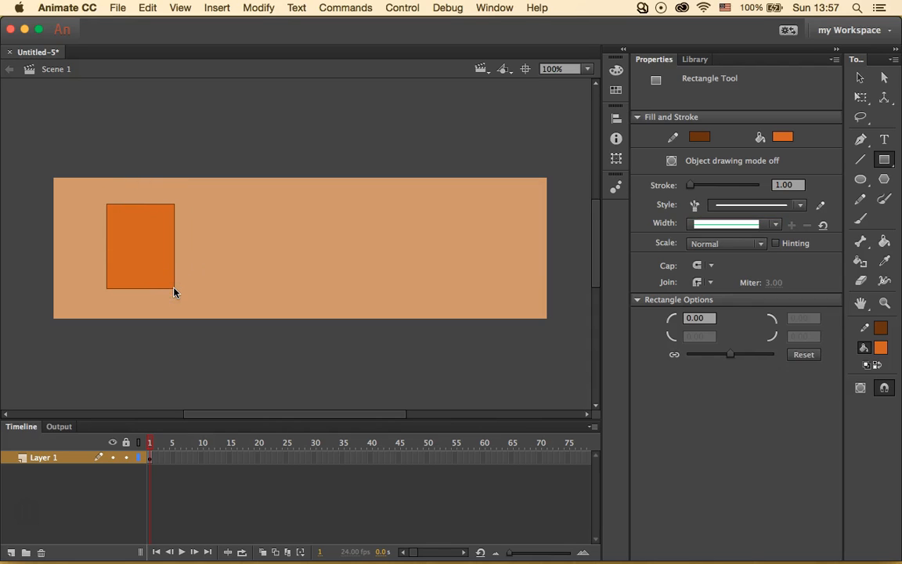
# Select the whole rectangle including its stroke and resize it to 130 px wide and 150 px high
pyautogui.click(858, 79)
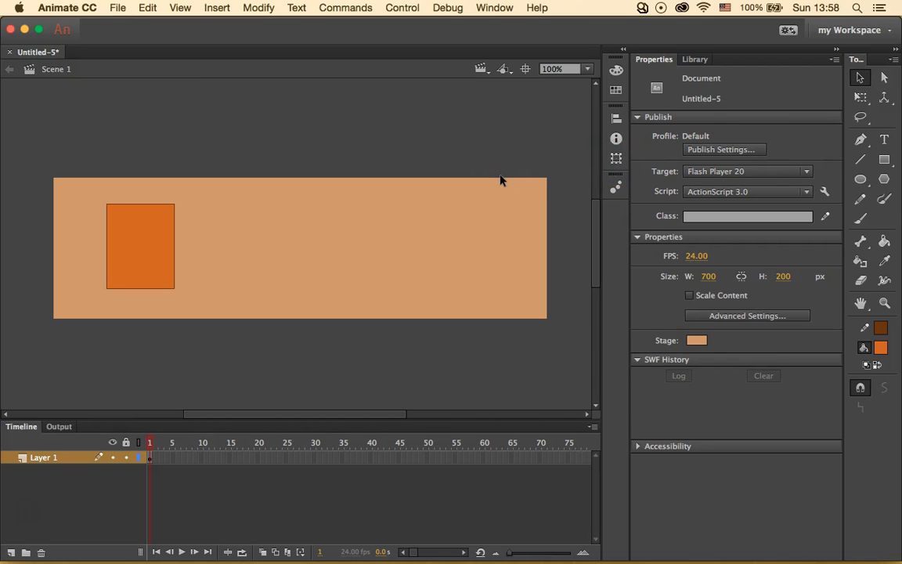
pyautogui.moveTo(92, 191); pyautogui.dragTo(222, 304)
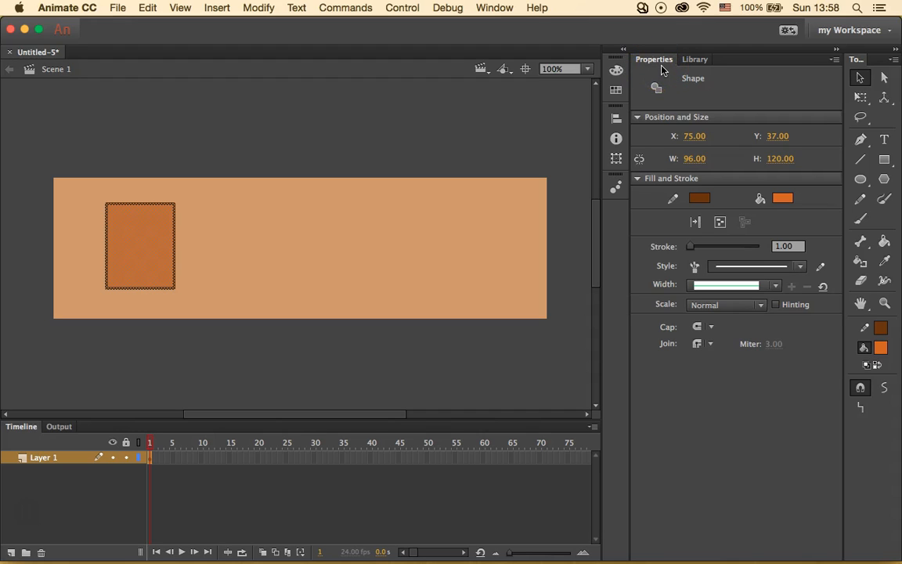
pyautogui.click(695, 158)
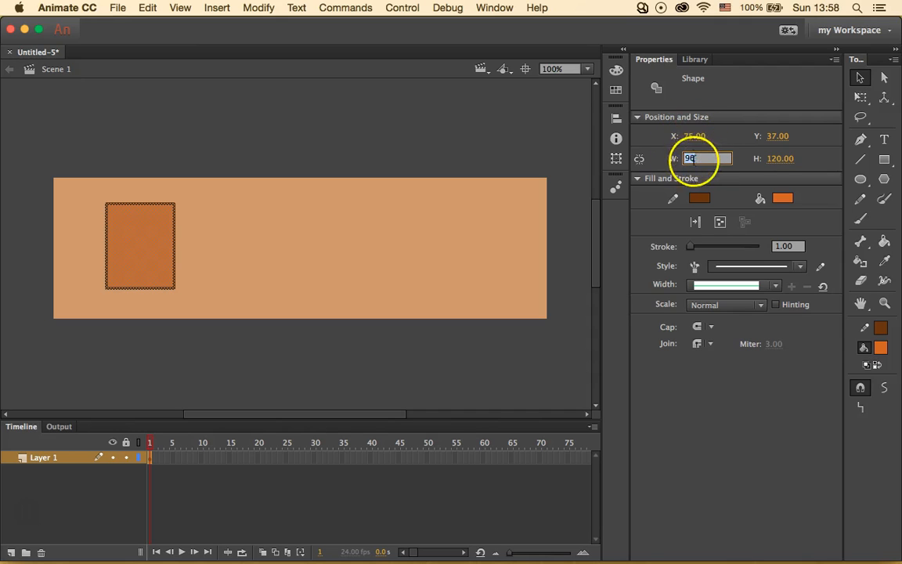
pyautogui.write('13')
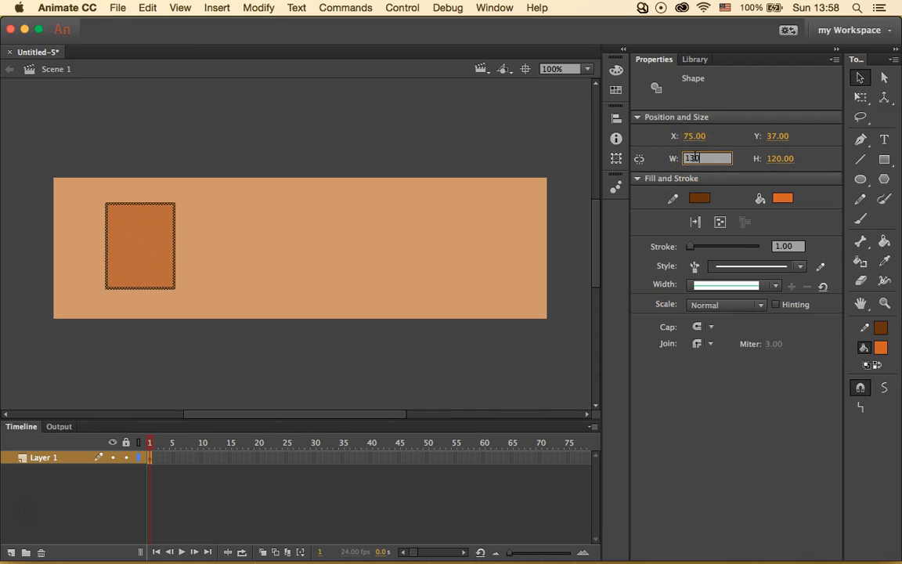
pyautogui.write('0')
pyautogui.click(787, 159)
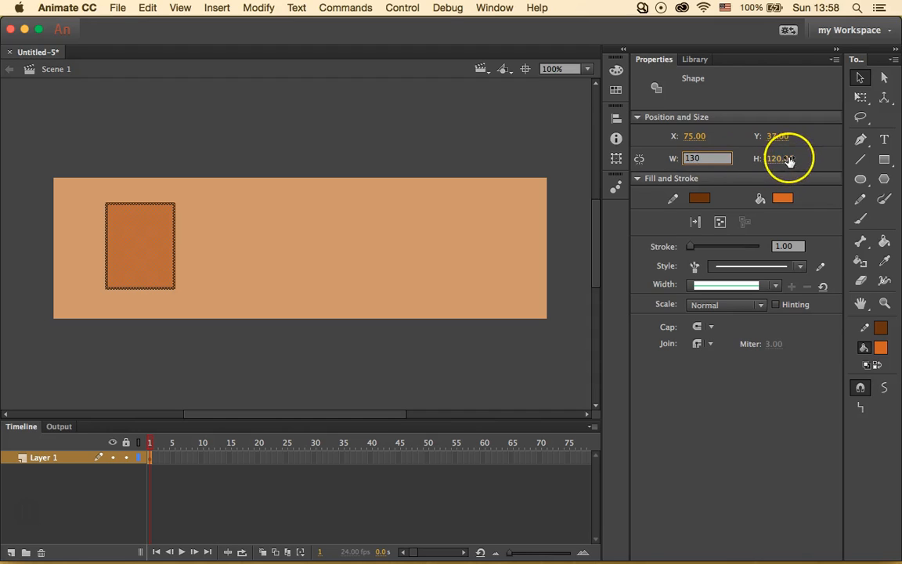
pyautogui.write('150')
pyautogui.press('Return')
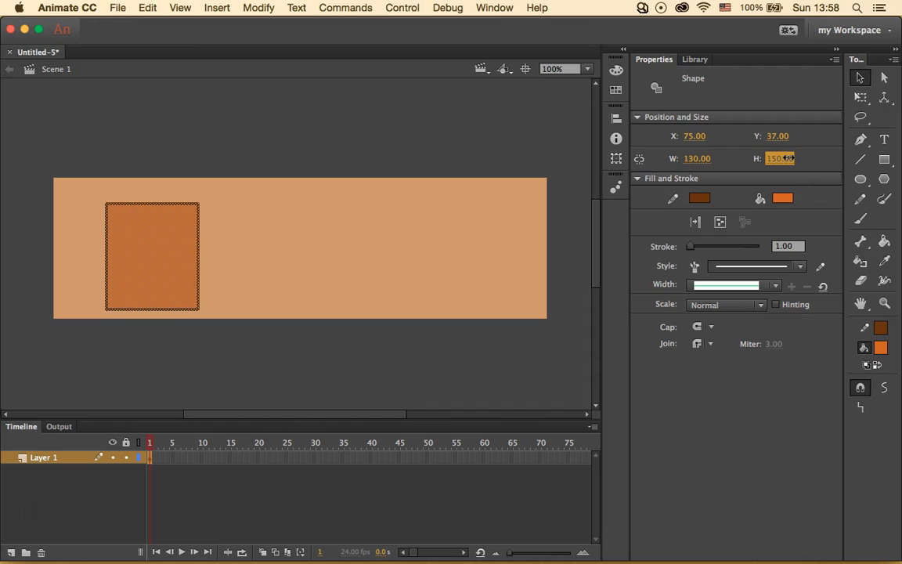
pyautogui.click(859, 77)
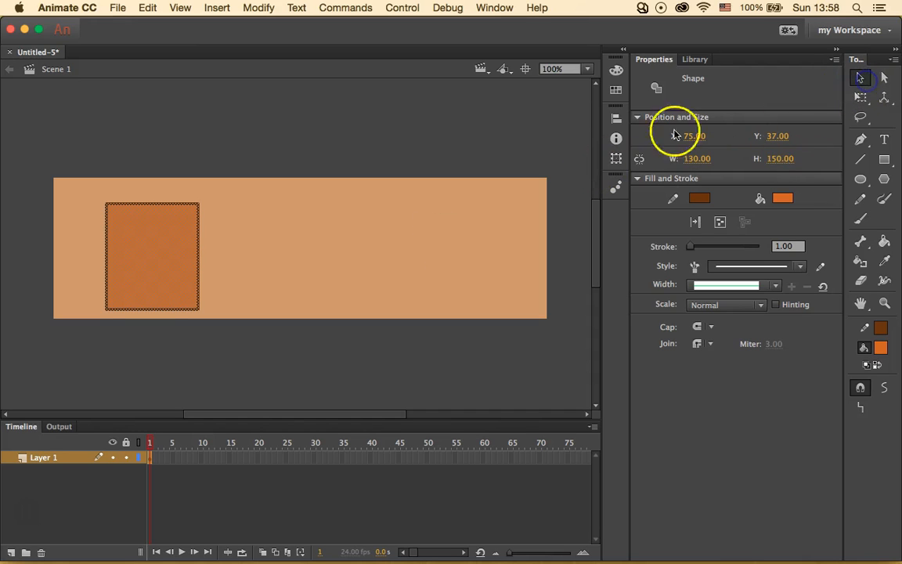
pyautogui.click(352, 242)
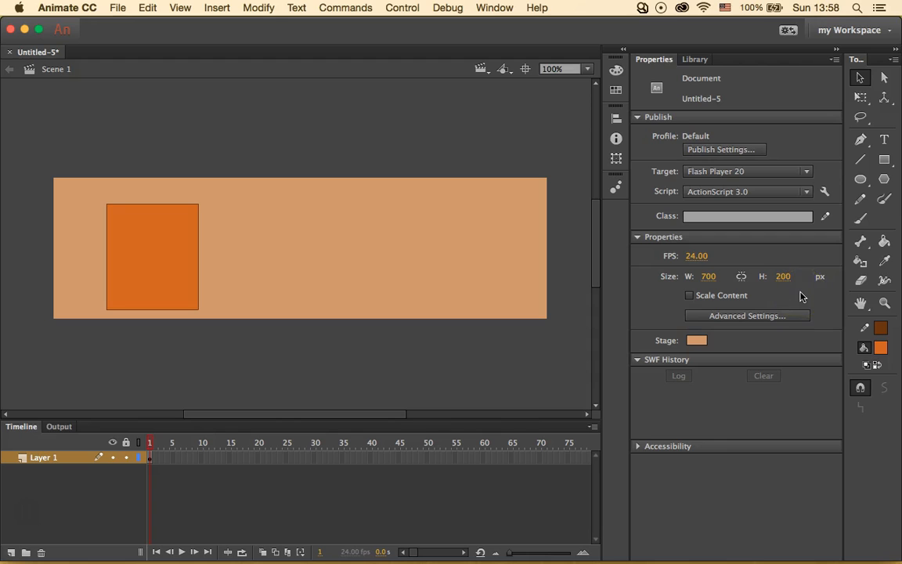
# Draw two flat ovals spanning the rectangle's full width, one near its top edge and one at its bottom edge
pyautogui.click(862, 180)
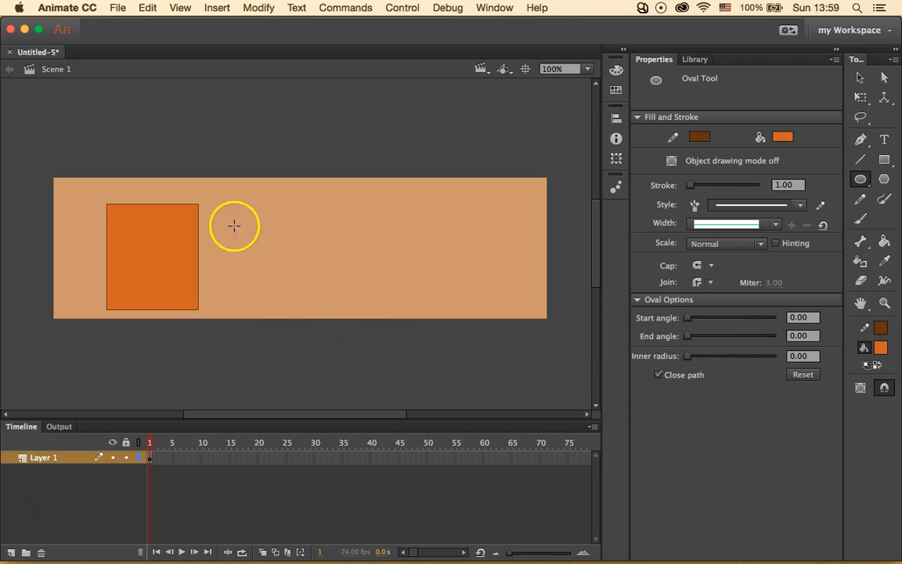
pyautogui.moveTo(107, 216); pyautogui.dragTo(202, 247)
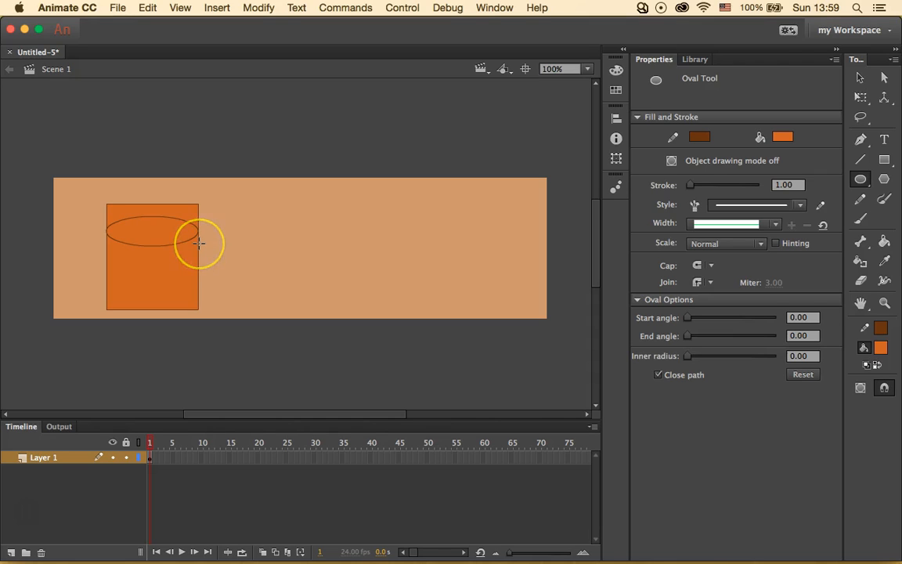
pyautogui.moveTo(107, 278); pyautogui.dragTo(196, 306)
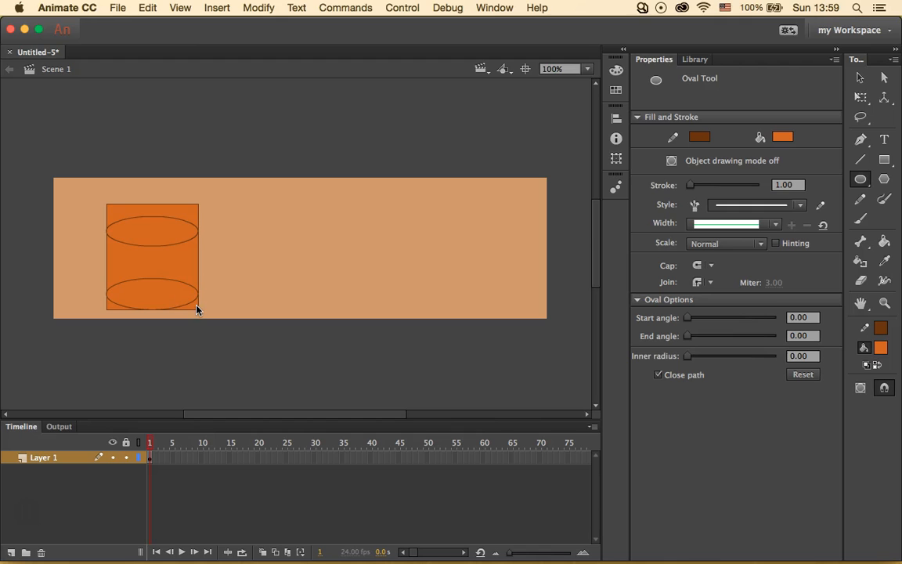
# Delete the fill above the upper oval and the rectangle's top and side outline segments around it
pyautogui.click(858, 79)
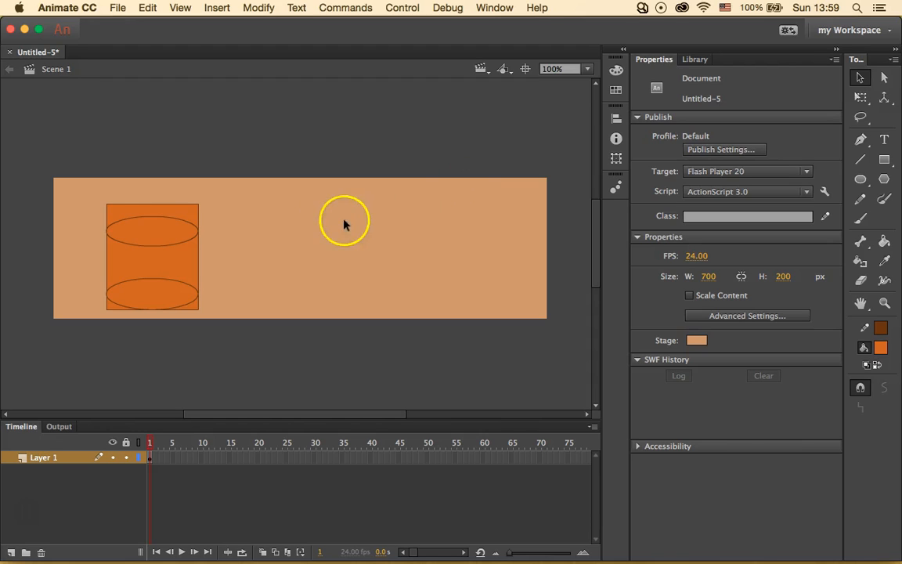
pyautogui.click(185, 227)
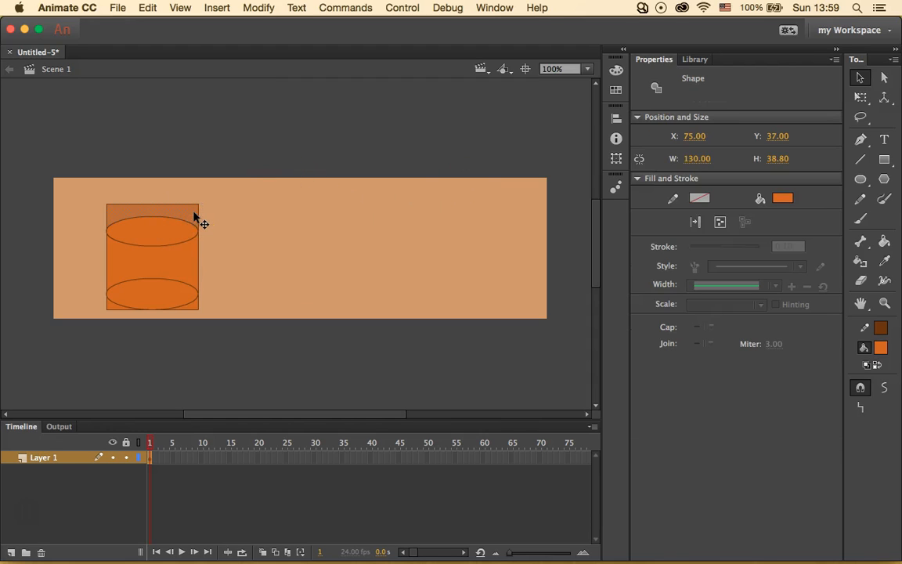
pyautogui.press('Escape')
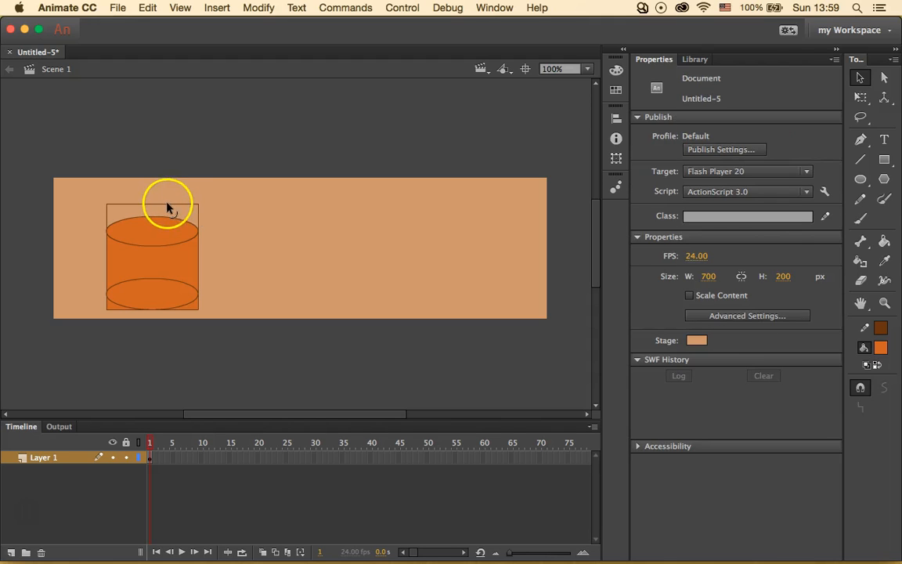
pyautogui.click(167, 204)
pyautogui.press('Delete')
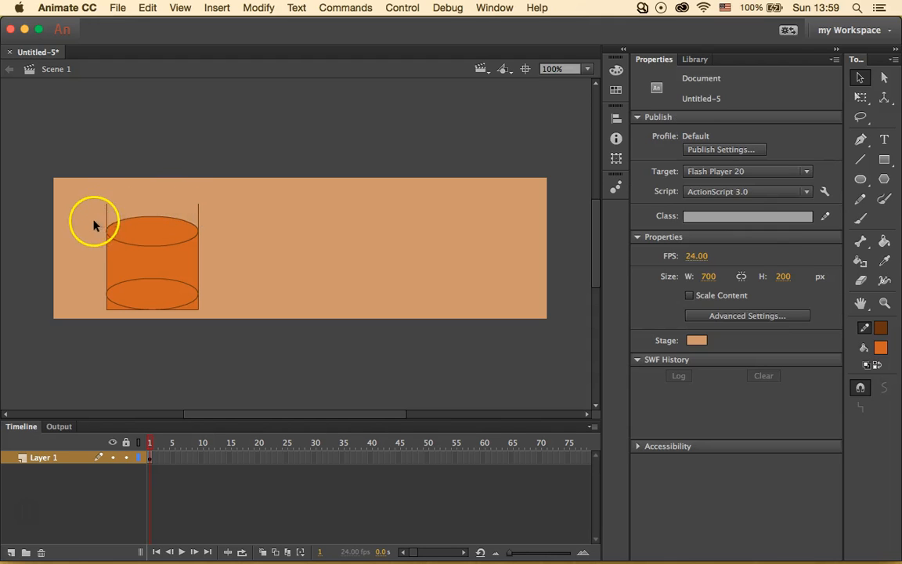
pyautogui.click(108, 213)
pyautogui.press('Delete')
pyautogui.click(188, 220)
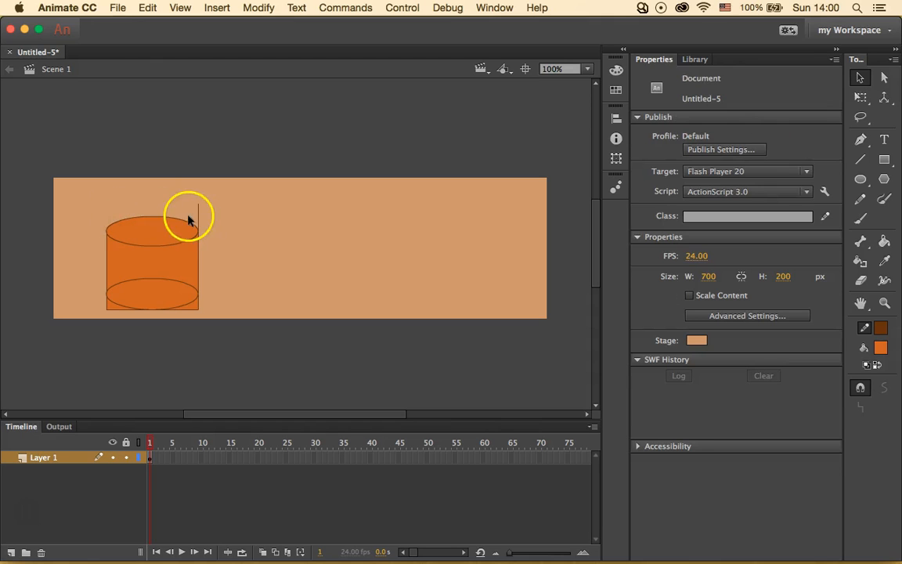
pyautogui.click(200, 215)
pyautogui.press('Delete')
# Delete the leftover corner fills and the rectangle's outline segments outside the lower oval
pyautogui.click(114, 311)
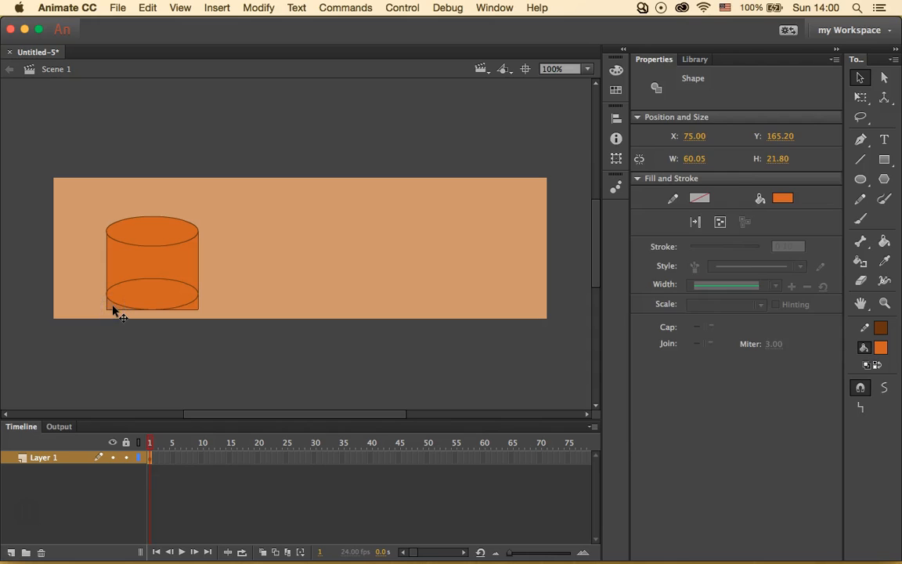
pyautogui.press('Delete')
pyautogui.click(107, 307)
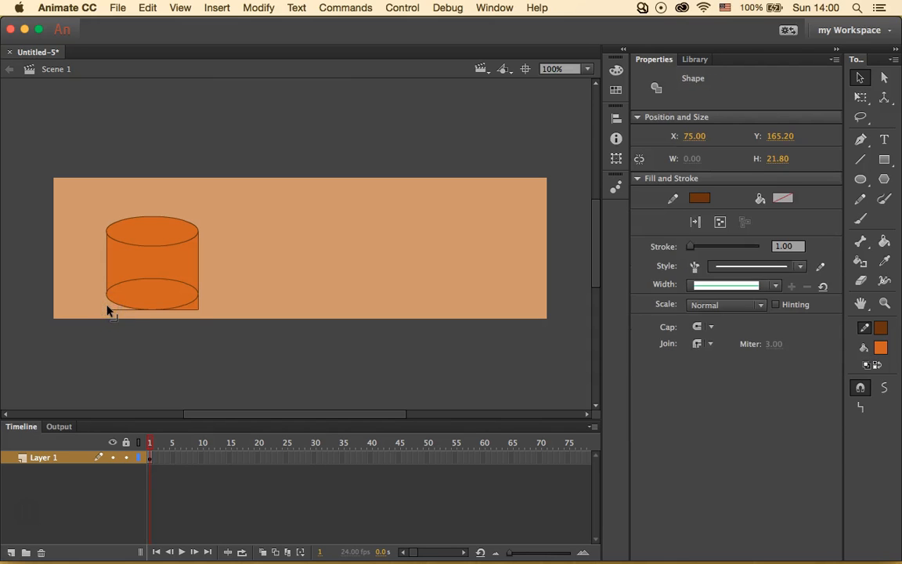
pyautogui.click(118, 314)
pyautogui.click(118, 310)
pyautogui.press('Delete')
pyautogui.click(198, 304)
pyautogui.press('Delete')
pyautogui.click(195, 310)
pyautogui.press('Delete')
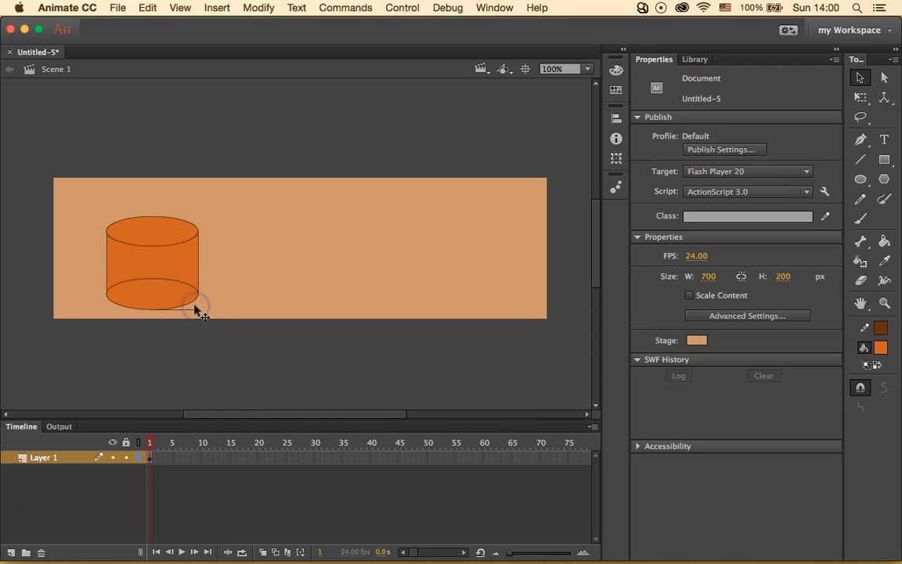
pyautogui.click(192, 309)
pyautogui.press('Delete')
# Delete the upper arc of the lower oval so only the cylinder's curved front base edge stays
pyautogui.click(179, 281)
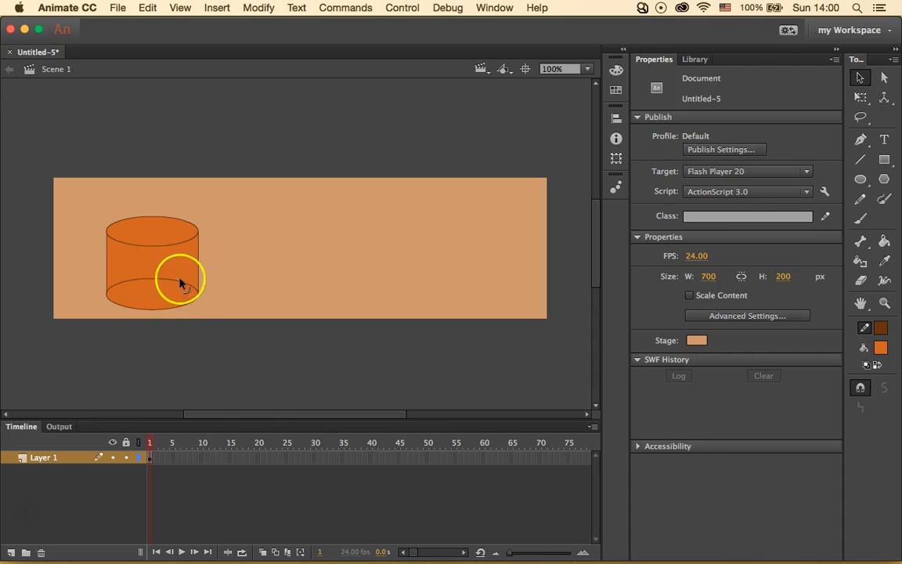
pyautogui.click(179, 281)
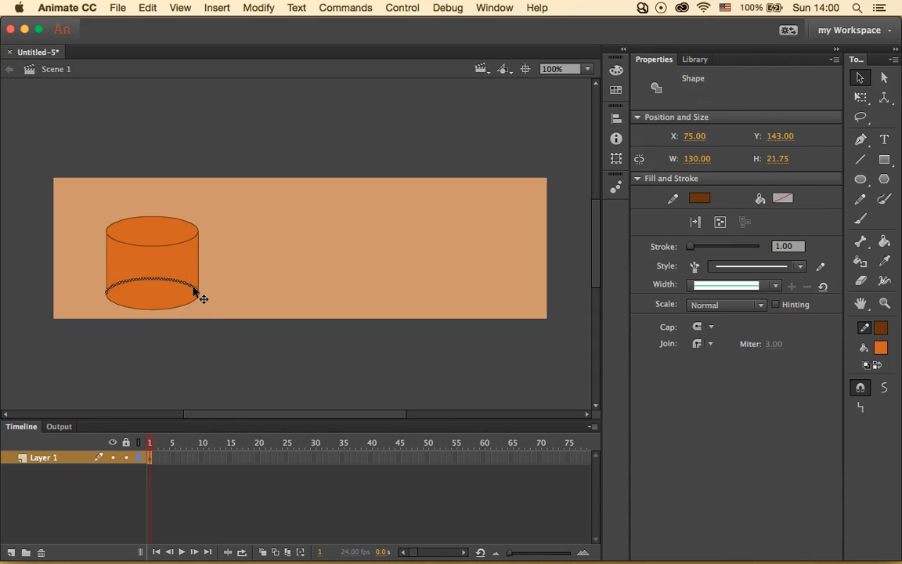
pyautogui.press('Delete')
pyautogui.click(236, 290)
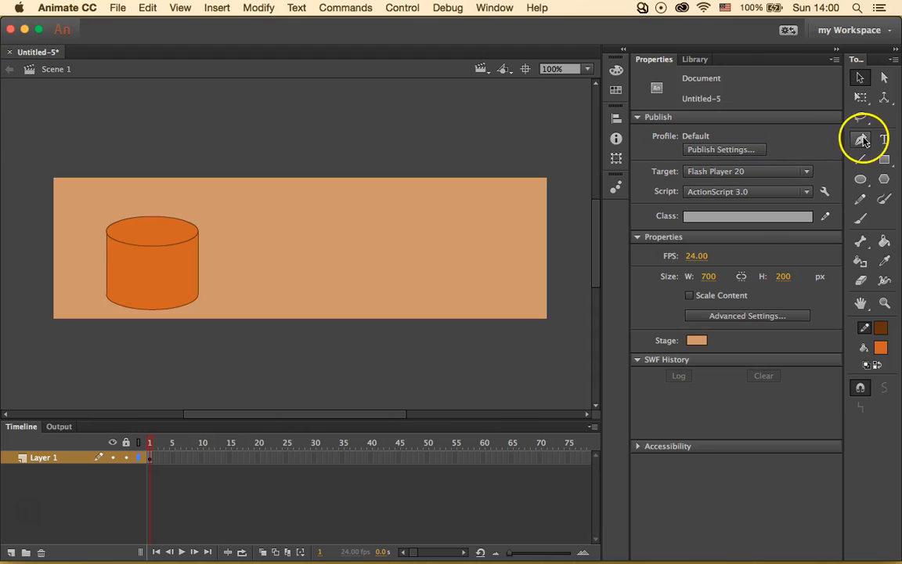
# Select the whole cylinder with Free Transform and taper it symmetrically toward the base, making it about 122 px wide overall
pyautogui.click(861, 96)
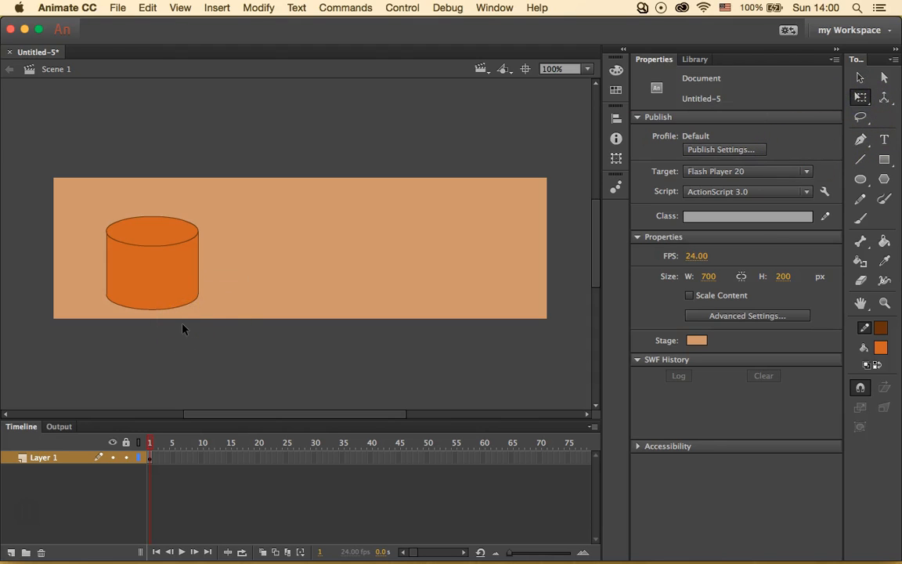
pyautogui.moveTo(78, 199); pyautogui.dragTo(236, 339)
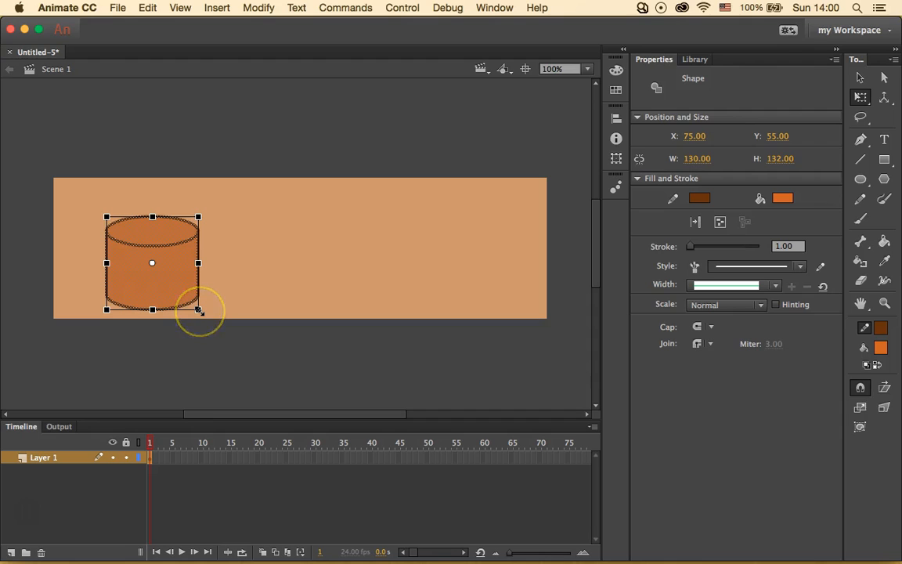
pyautogui.moveTo(198, 311)
pyautogui.mouseDown()
pyautogui.moveTo(181, 306)
pyautogui.moveTo(202, 312)
pyautogui.mouseUp()
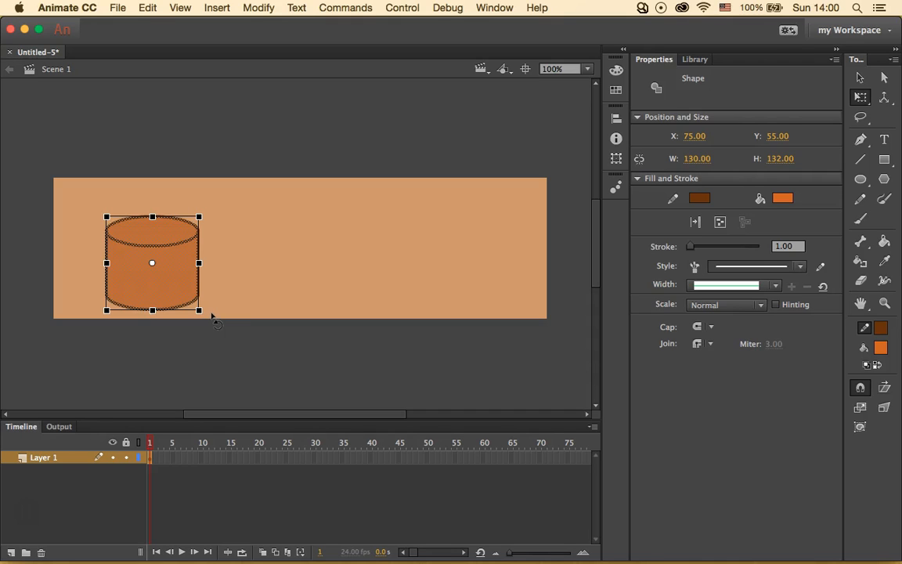
pyautogui.moveTo(199, 309)
pyautogui.mouseDown()
pyautogui.moveTo(181, 308)
pyautogui.moveTo(186, 299)
pyautogui.mouseUp()
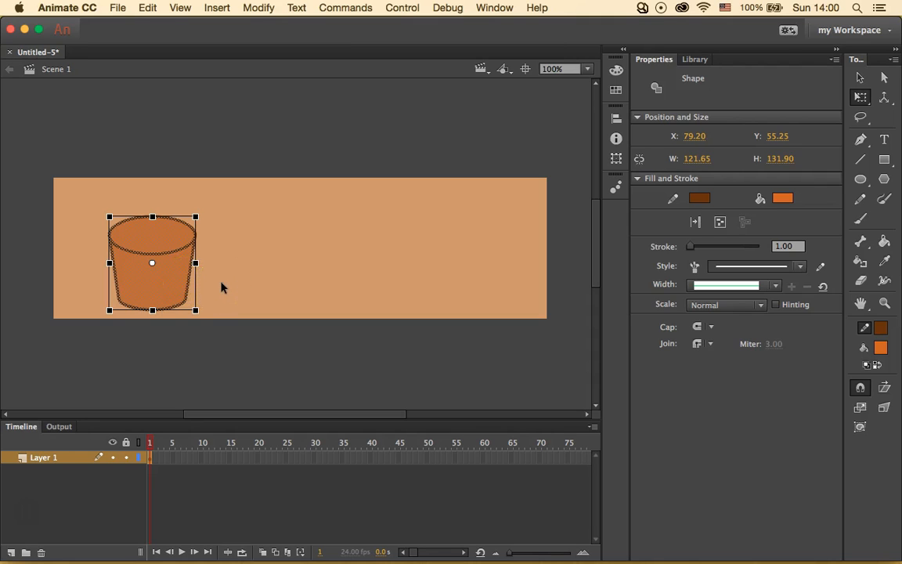
pyautogui.click(221, 286)
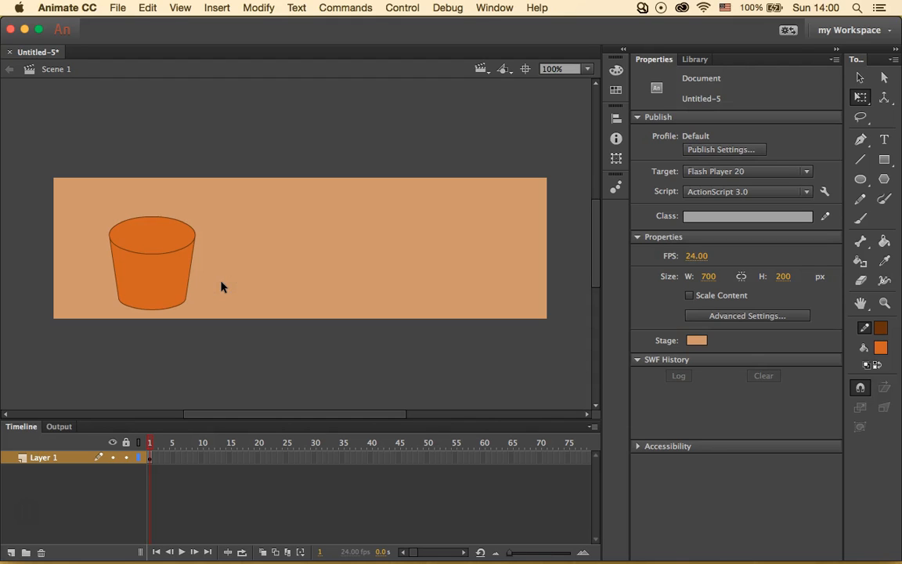
# Copy the complete outline of the cup's top oval and paste it in place
pyautogui.click(860, 78)
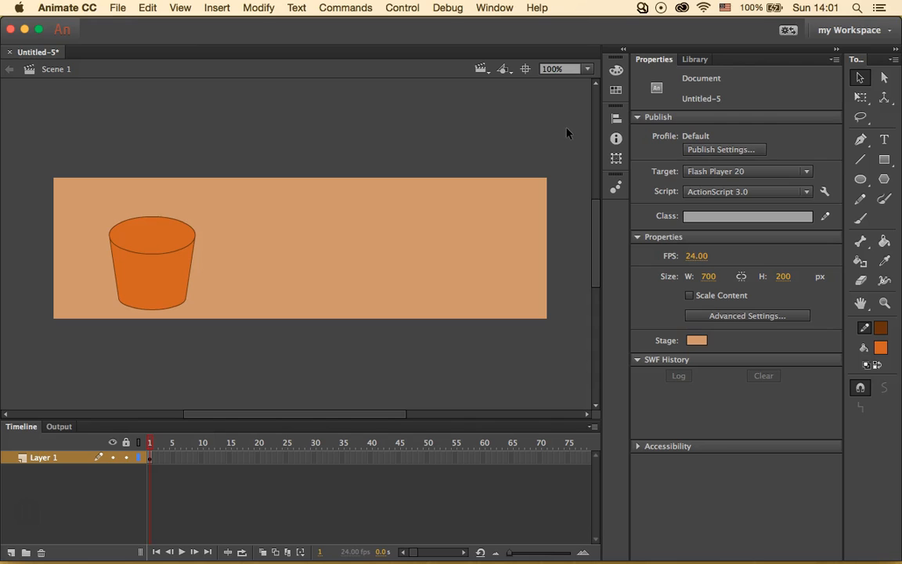
pyautogui.click(166, 216)
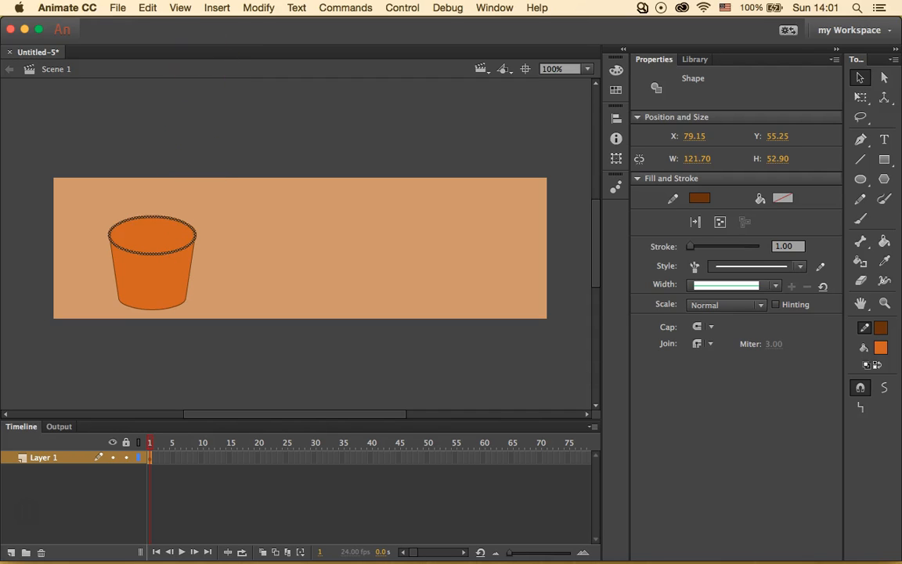
pyautogui.click(146, 8)
pyautogui.click(159, 74)
pyautogui.click(148, 7)
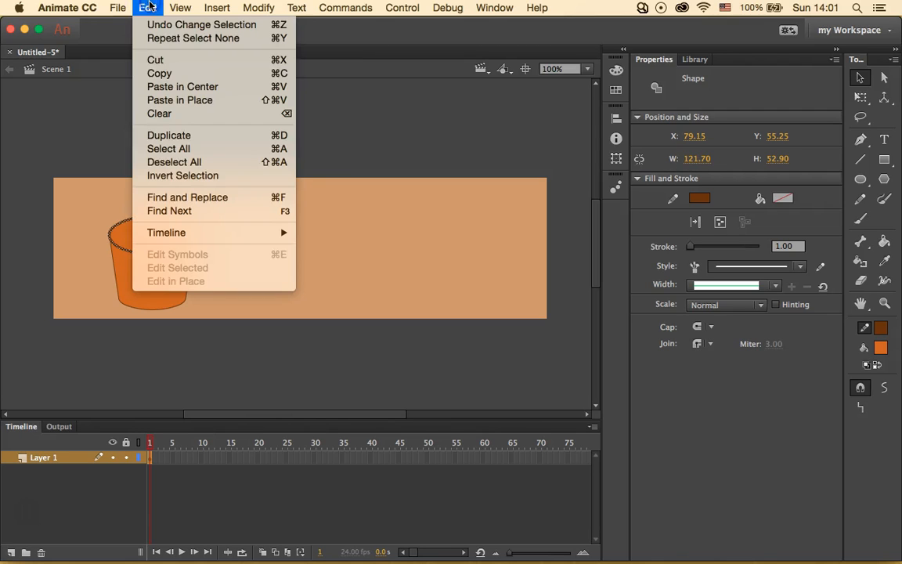
pyautogui.click(213, 100)
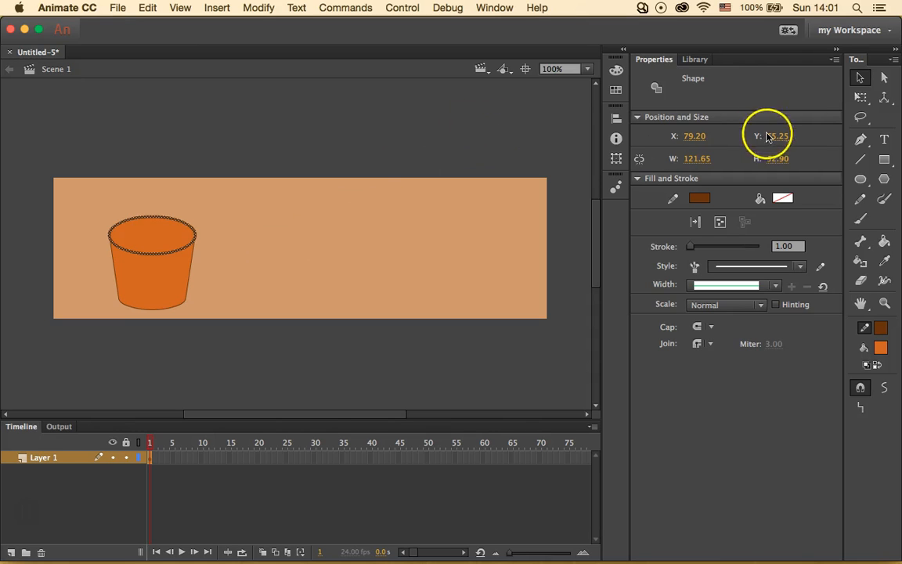
# Scale the pasted oval outline down around its center to about 108 by 47 px with Free Transform
pyautogui.click(862, 98)
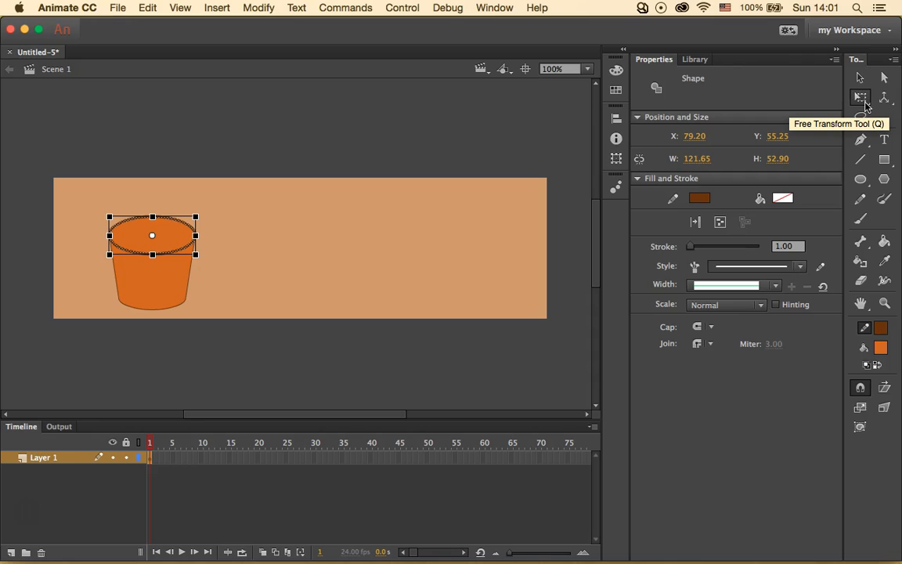
pyautogui.click(743, 137)
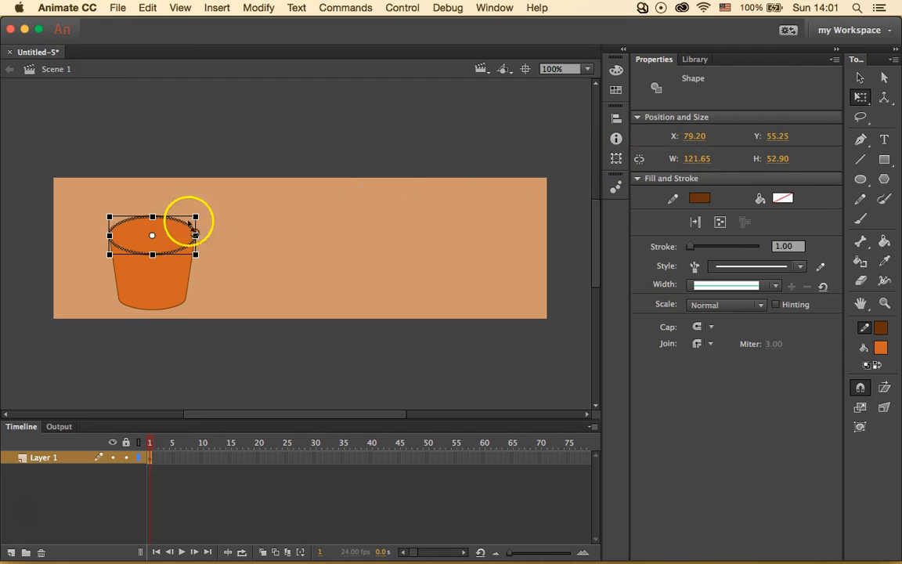
pyautogui.moveTo(195, 216); pyautogui.dragTo(191, 217)
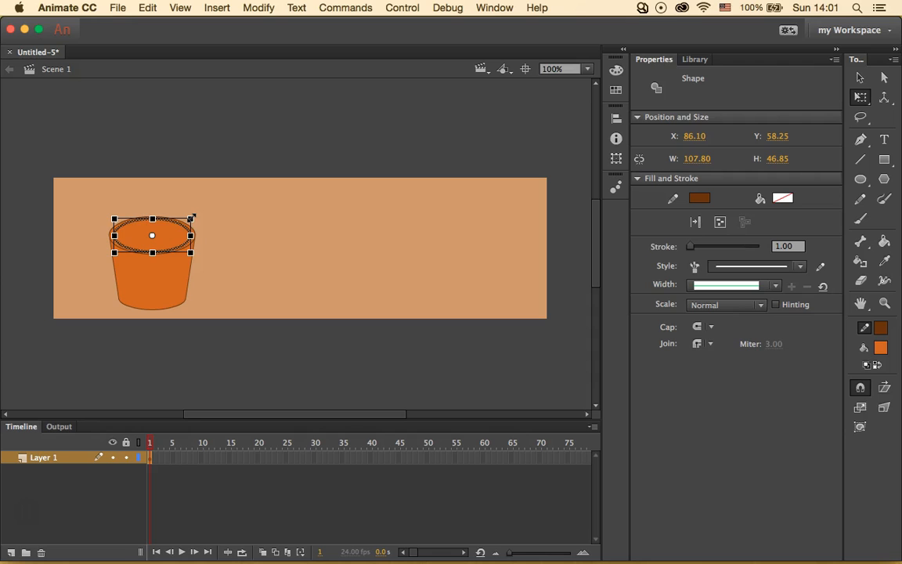
# Paste another copy of the top oval outline in place and scale it around its center to about 108 by 47 px
pyautogui.click(149, 8)
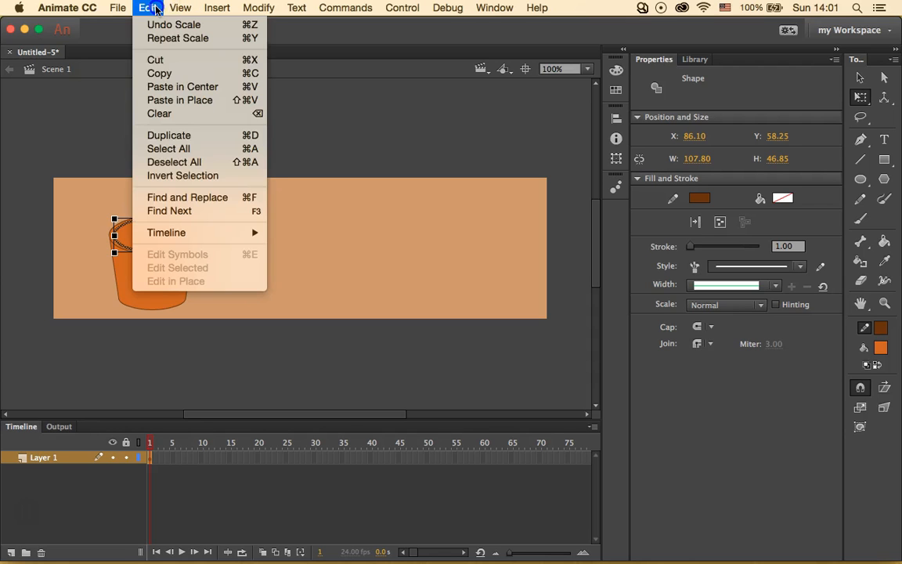
pyautogui.click(205, 103)
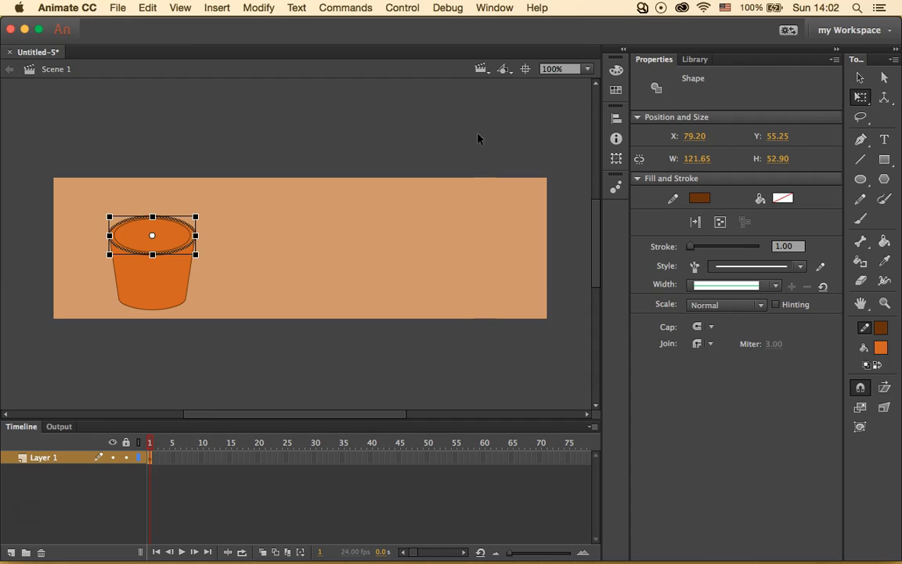
pyautogui.moveTo(194, 217)
pyautogui.mouseDown()
pyautogui.moveTo(181, 228)
pyautogui.moveTo(192, 218)
pyautogui.mouseUp()
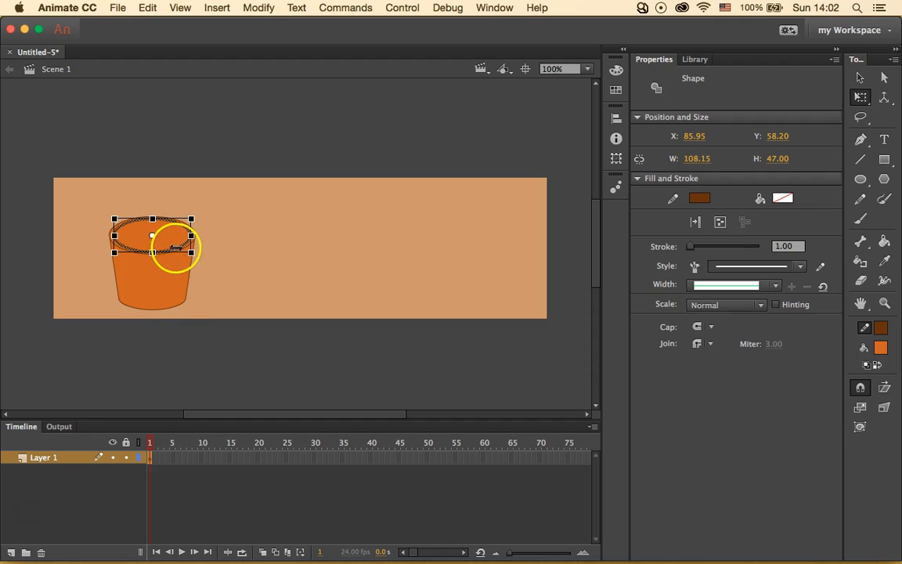
# Move the second inner oval outline down inside the cup to about X 85, Y 79, and deselect it
pyautogui.moveTo(180, 239); pyautogui.dragTo(179, 260)
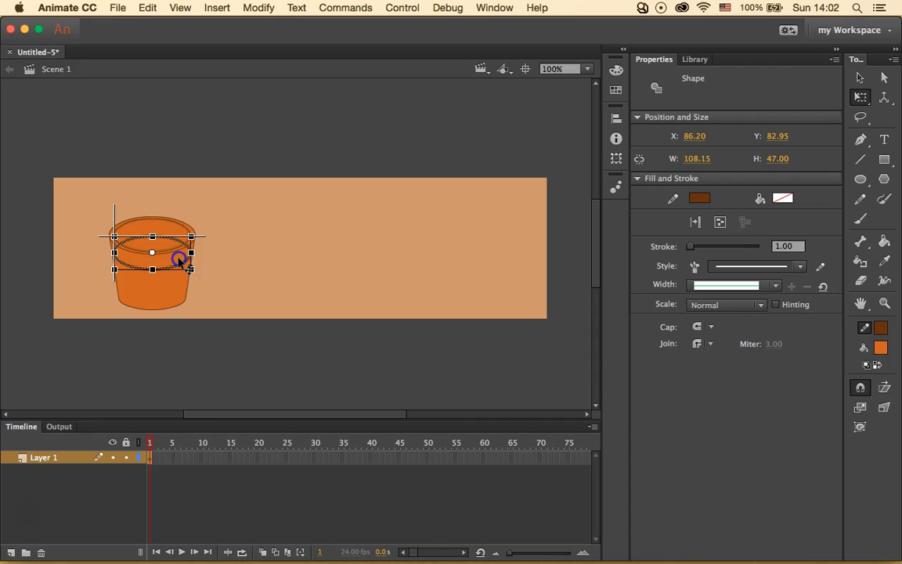
pyautogui.moveTo(179, 260); pyautogui.dragTo(179, 258)
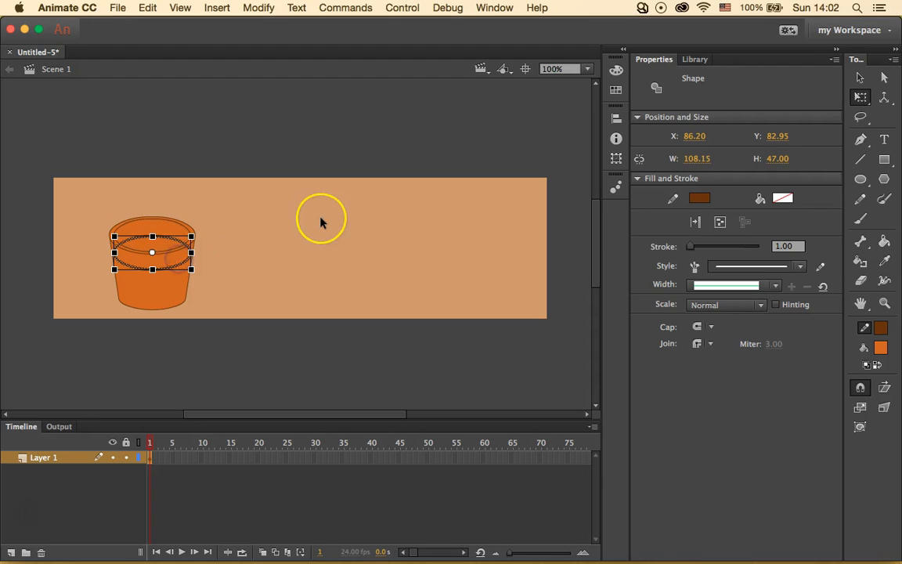
pyautogui.press('Up')
pyautogui.press('Up')
pyautogui.press('Left')
pyautogui.press('Up')
pyautogui.press('Down')
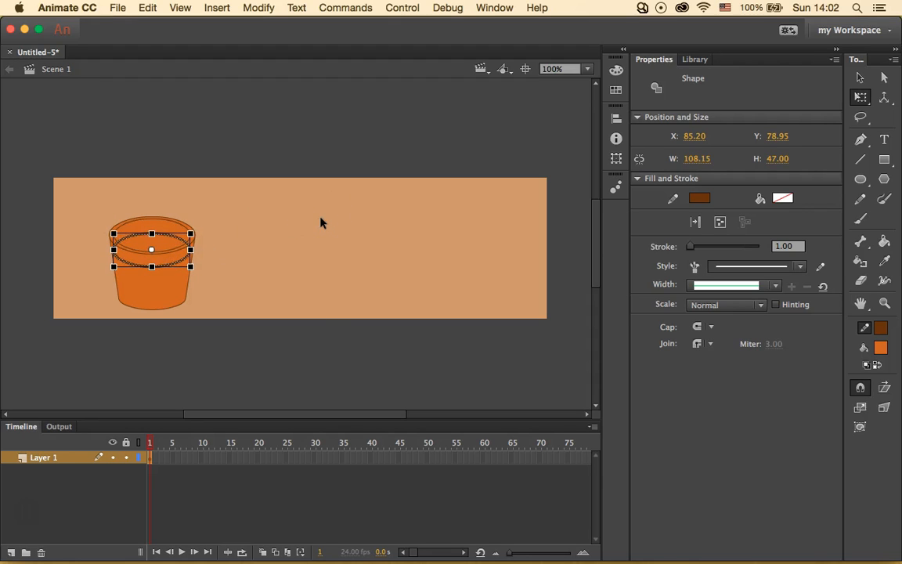
pyautogui.click(331, 276)
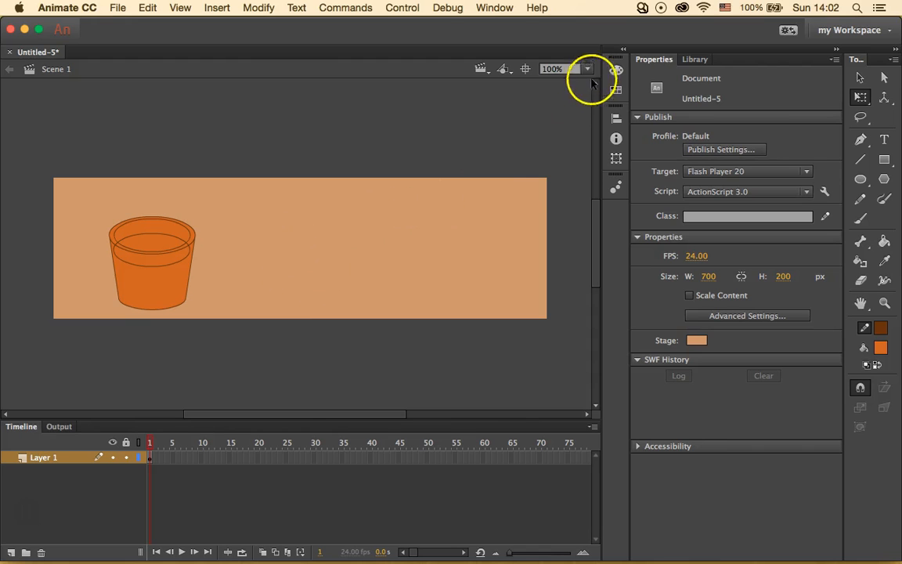
# Delete the lower inner oval's side segments and bottom arc where they cross the front of the cup
pyautogui.click(562, 68)
pyautogui.click(565, 177)
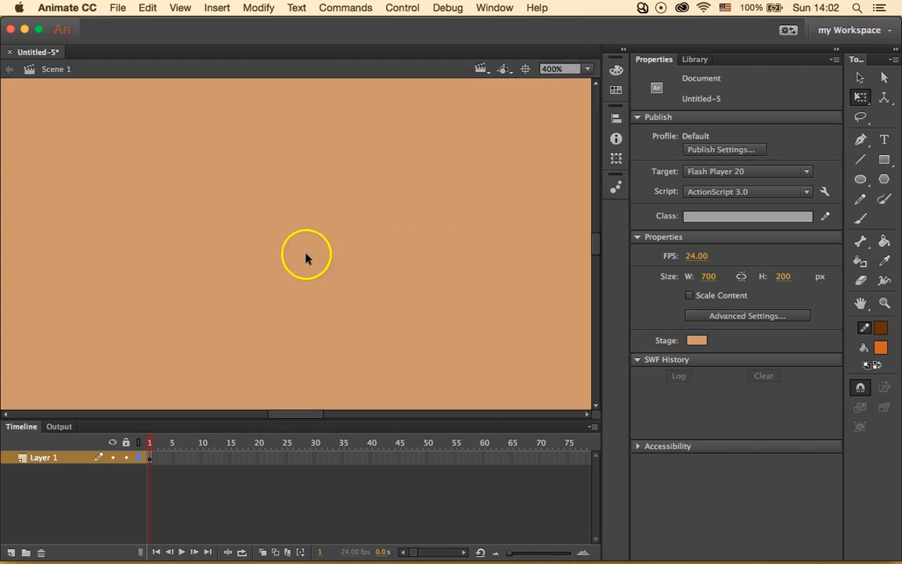
pyautogui.hscroll(-15, 306, 257)
pyautogui.hscroll(10, 306, 258)
pyautogui.hscroll(-3, 306, 257)
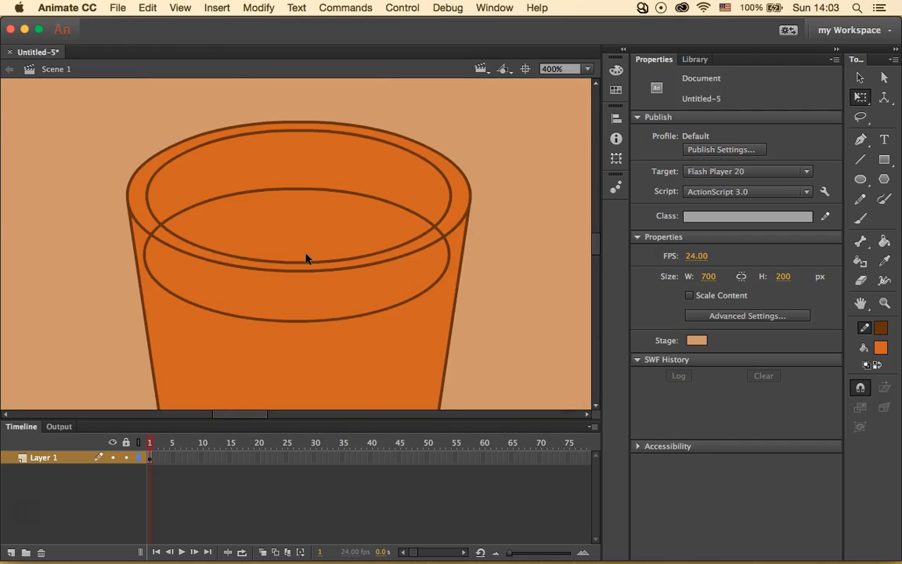
pyautogui.click(859, 77)
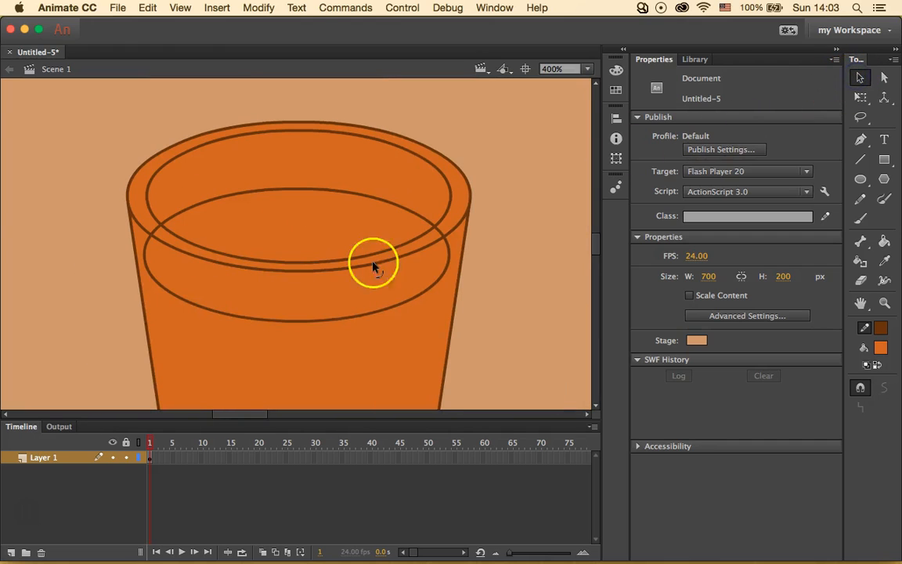
pyautogui.click(447, 248)
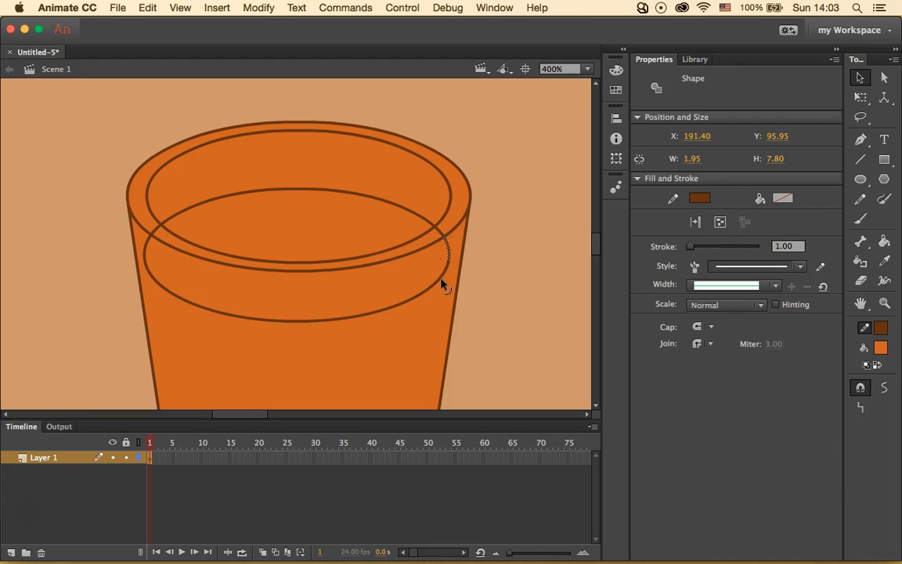
pyautogui.click(441, 282)
pyautogui.click(432, 289)
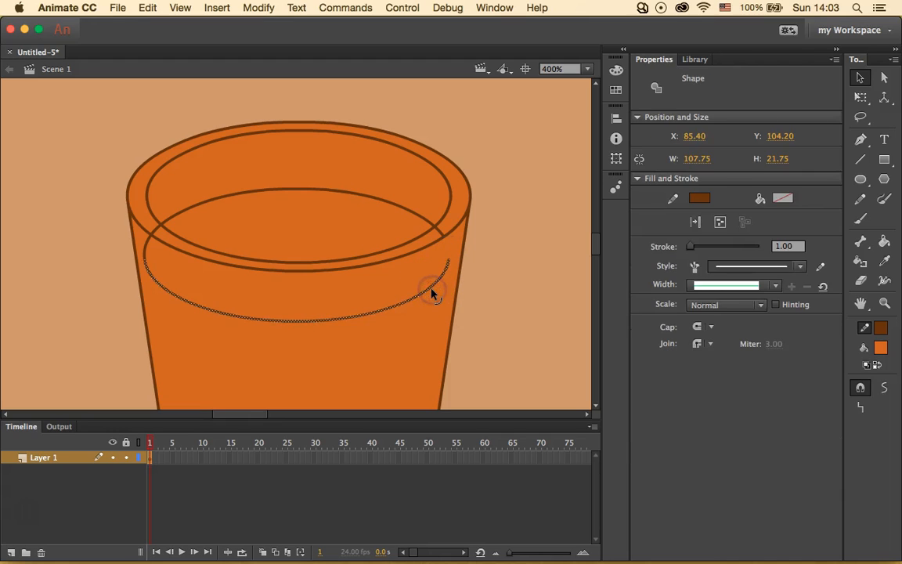
pyautogui.press('Delete')
pyautogui.click(146, 253)
pyautogui.press('Delete')
# Delete the leftover oval segments crossing the rim on both sides, keeping only the contents arc inside the cup
pyautogui.click(155, 231)
pyautogui.press('Delete')
pyautogui.moveTo(418, 235); pyautogui.dragTo(439, 232)
pyautogui.press('Delete')
pyautogui.click(497, 235)
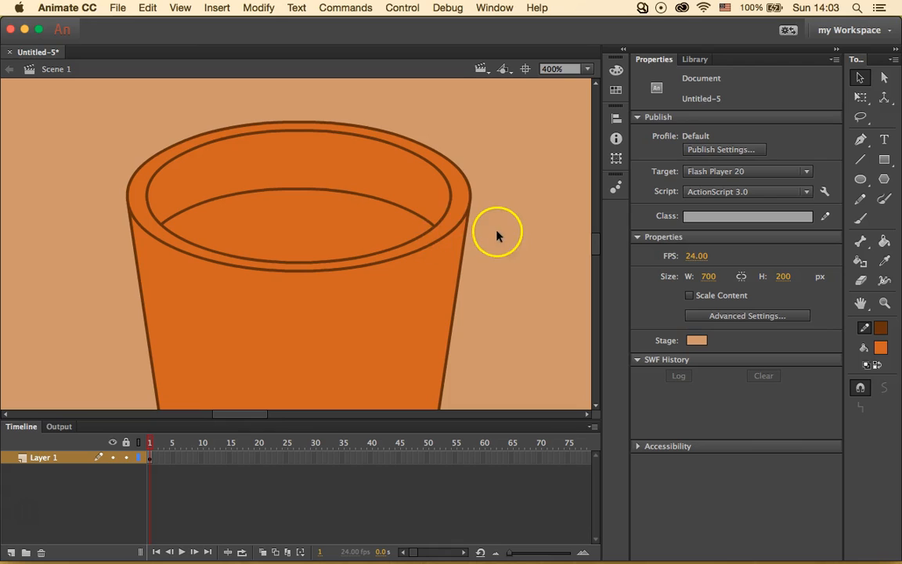
# Bend the cup's right and left side edges slightly outward with the Selection tool to form gentle curves
pyautogui.click(588, 69)
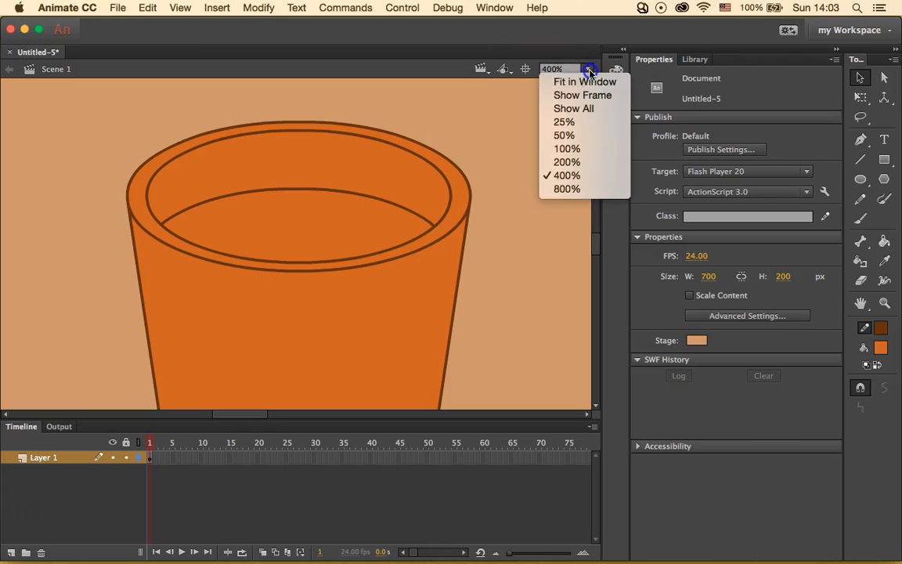
pyautogui.click(572, 149)
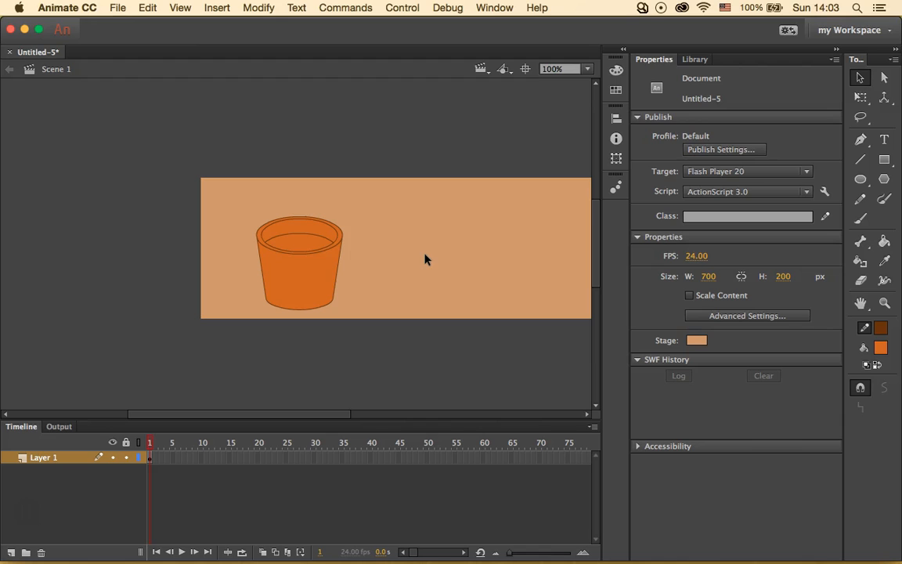
pyautogui.click(861, 79)
pyautogui.click(564, 69)
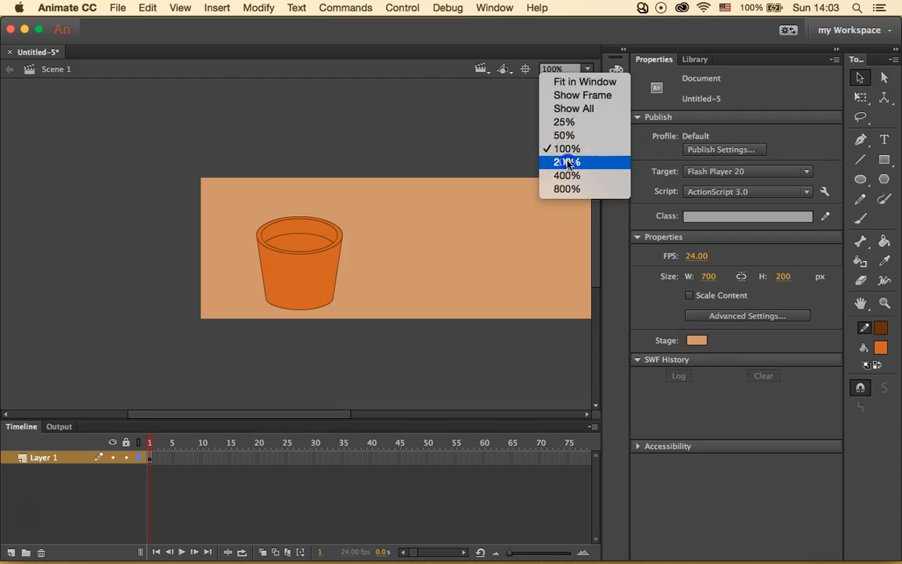
pyautogui.click(567, 162)
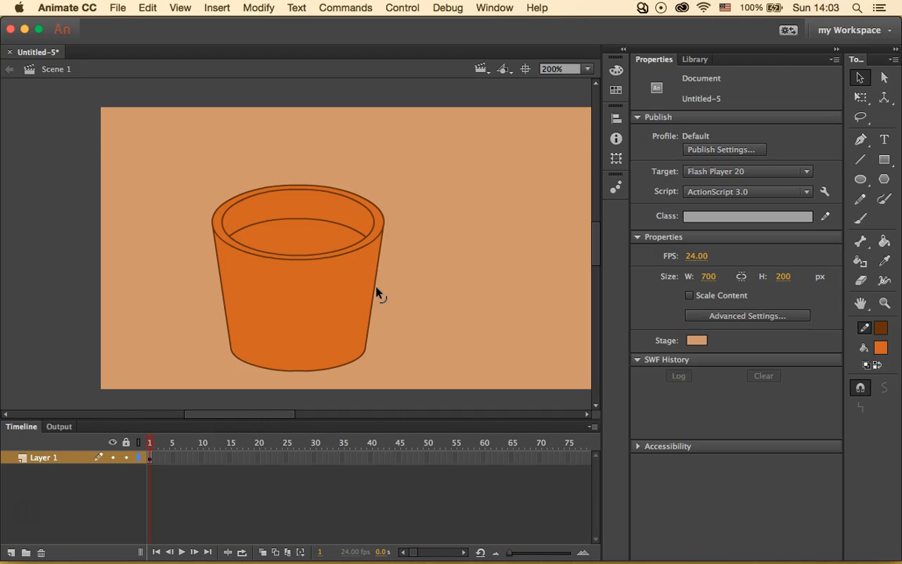
pyautogui.moveTo(376, 288); pyautogui.dragTo(381, 298)
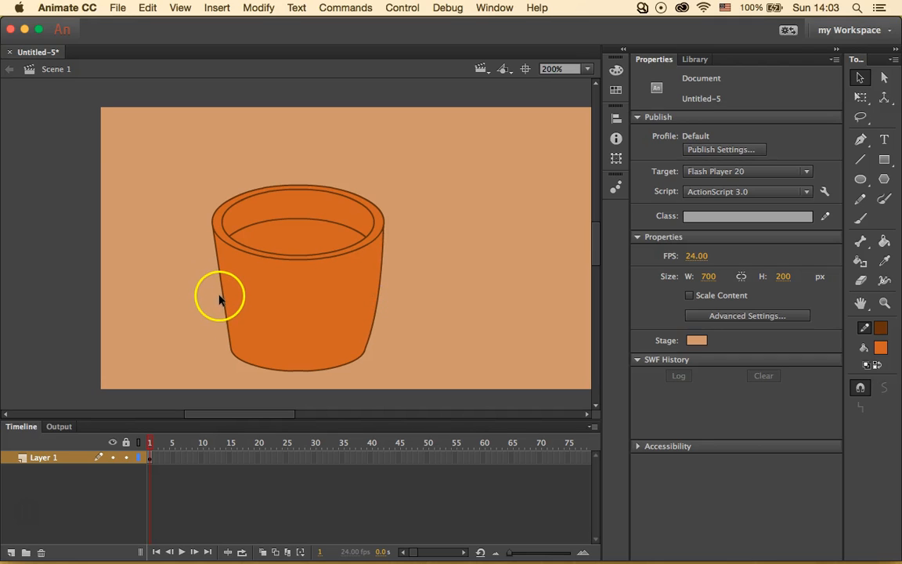
pyautogui.moveTo(220, 296)
pyautogui.mouseDown()
pyautogui.moveTo(208, 290)
pyautogui.moveTo(217, 291)
pyautogui.mouseUp()
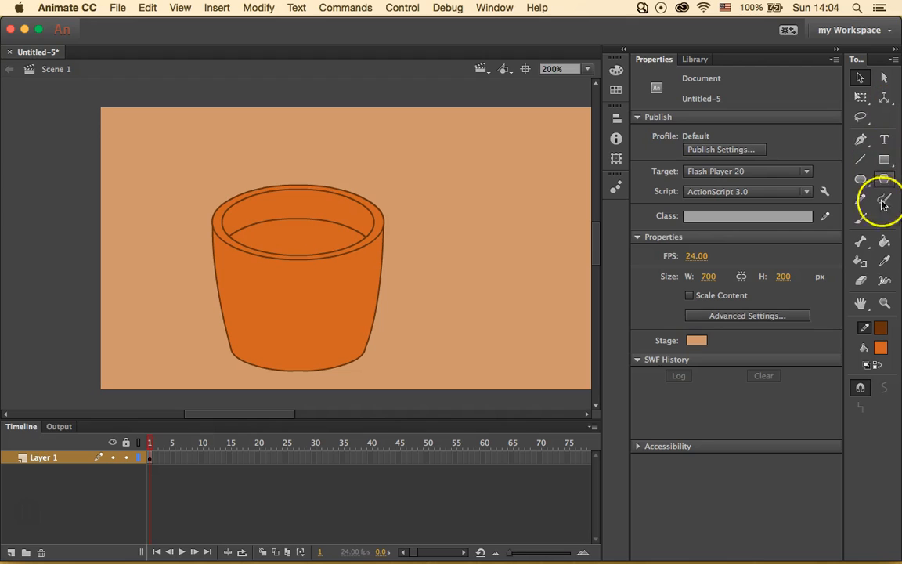
# Fill the contents area inside the cup with a dark reddish-brown color using the Paint Bucket tool
pyautogui.click(884, 244)
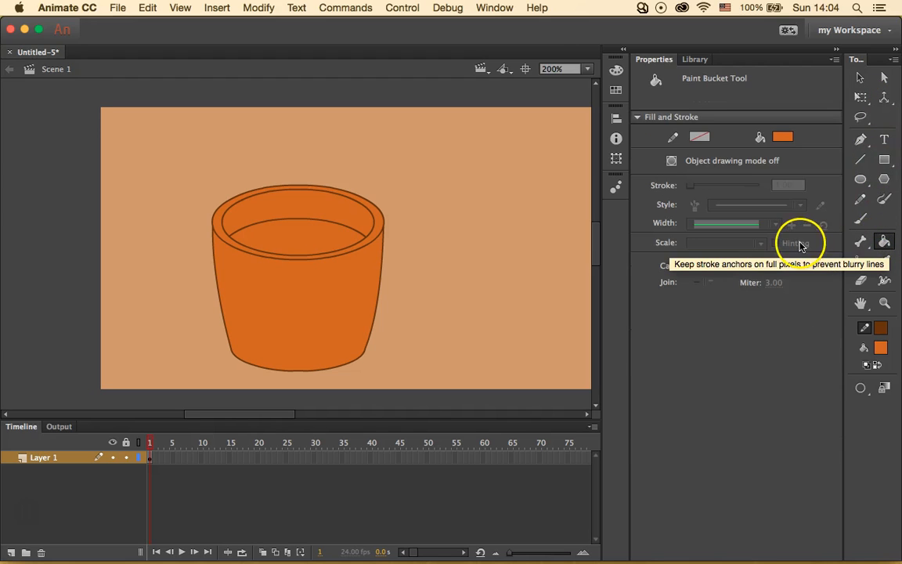
pyautogui.click(783, 139)
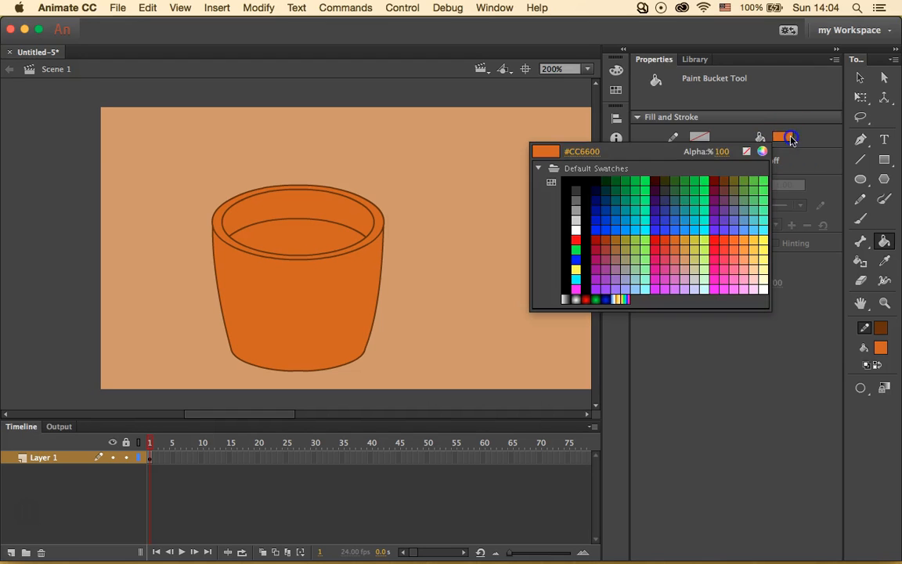
pyautogui.click(584, 151)
pyautogui.write('663366')
pyautogui.press('Return')
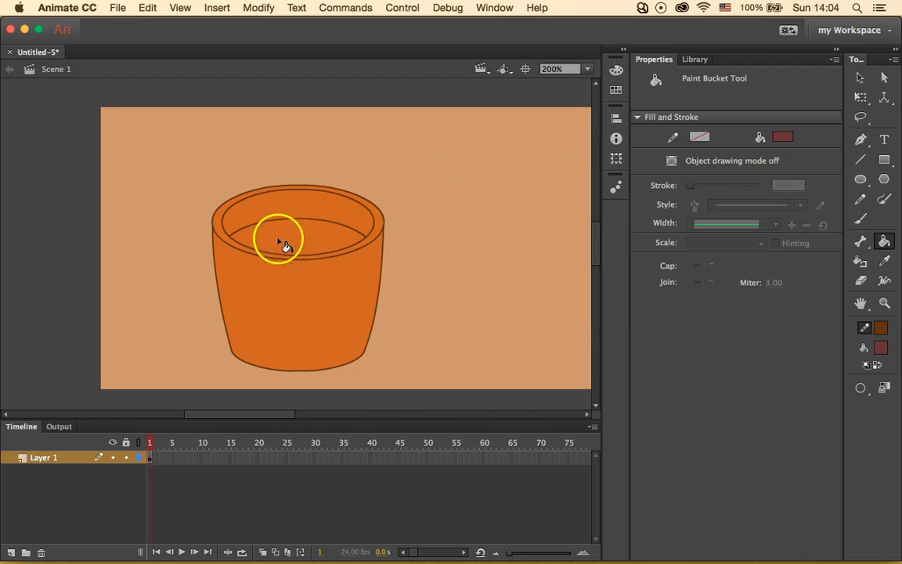
pyautogui.click(303, 239)
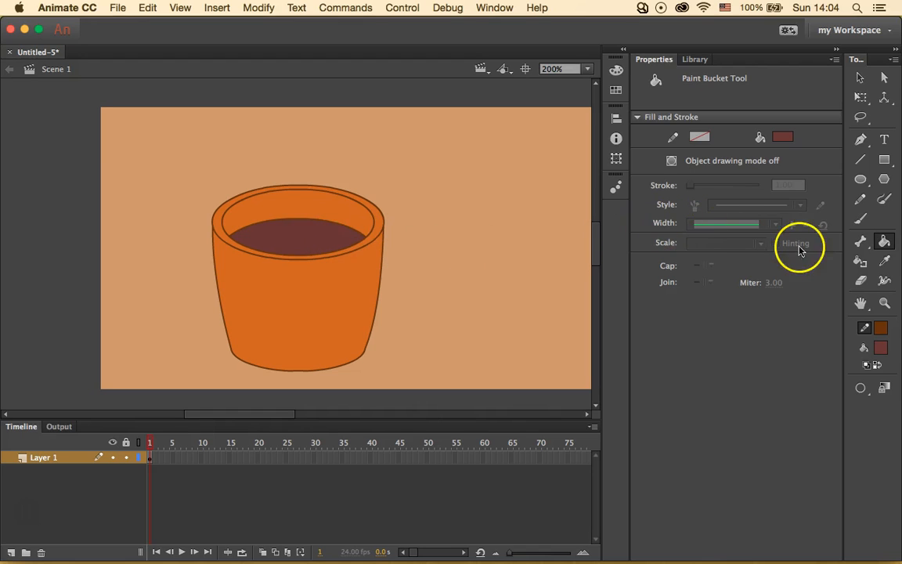
# Recolor the contents' upper arc with the Ink Bottle tool using stroke color #330000
pyautogui.click(865, 264)
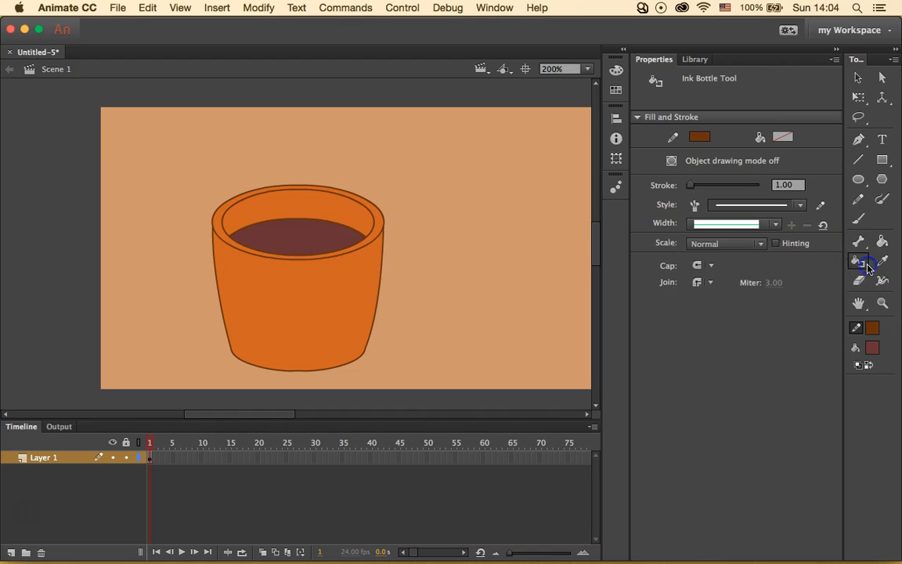
pyautogui.click(699, 138)
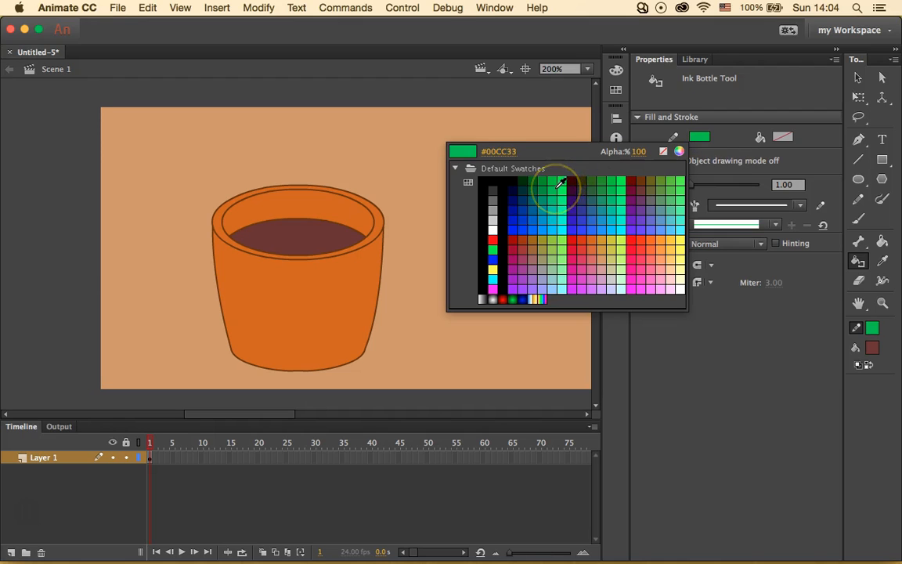
pyautogui.click(505, 150)
pyautogui.write('330')
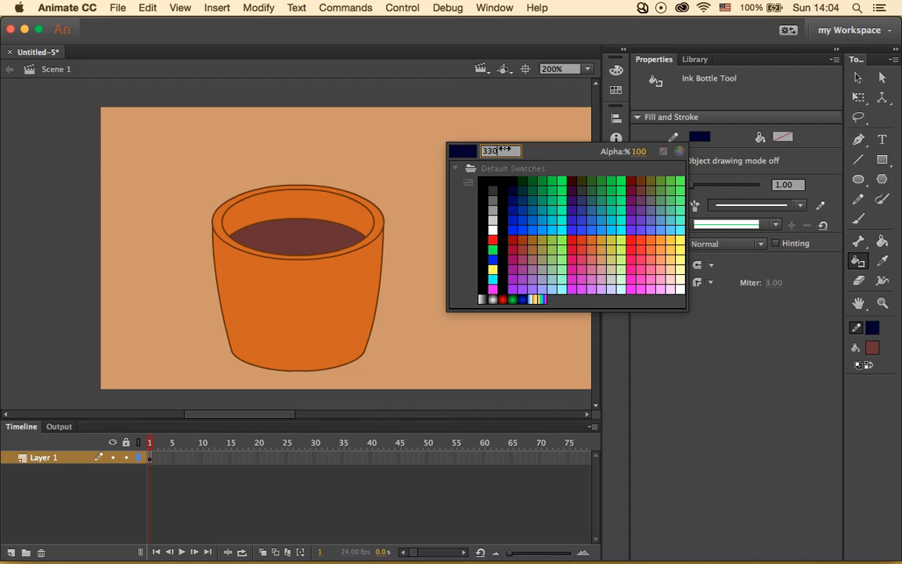
pyautogui.write('000')
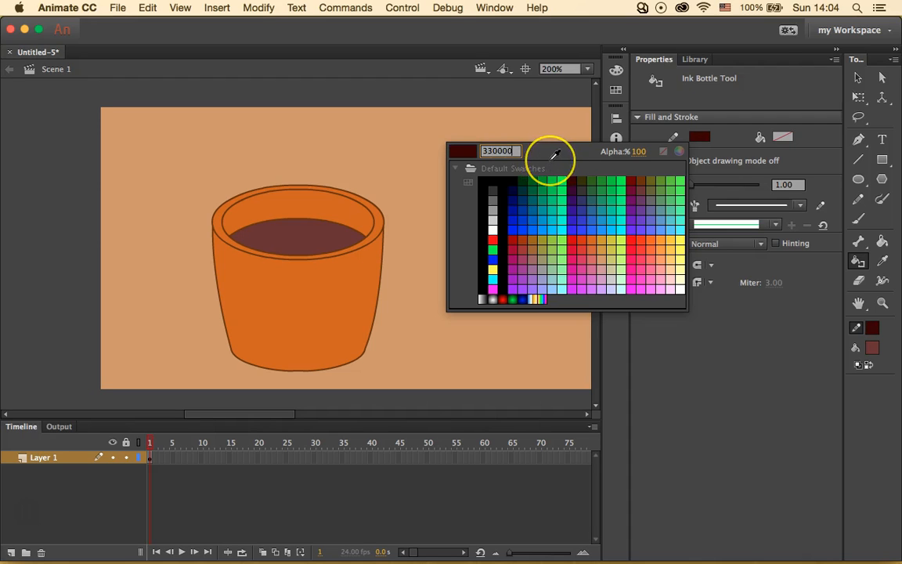
pyautogui.press('Return')
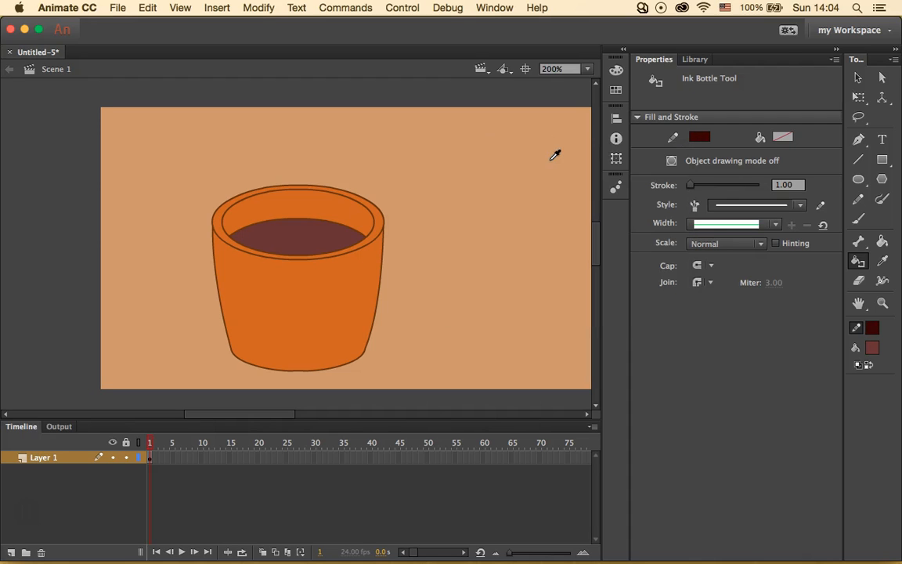
pyautogui.click(568, 64)
pyautogui.click(574, 178)
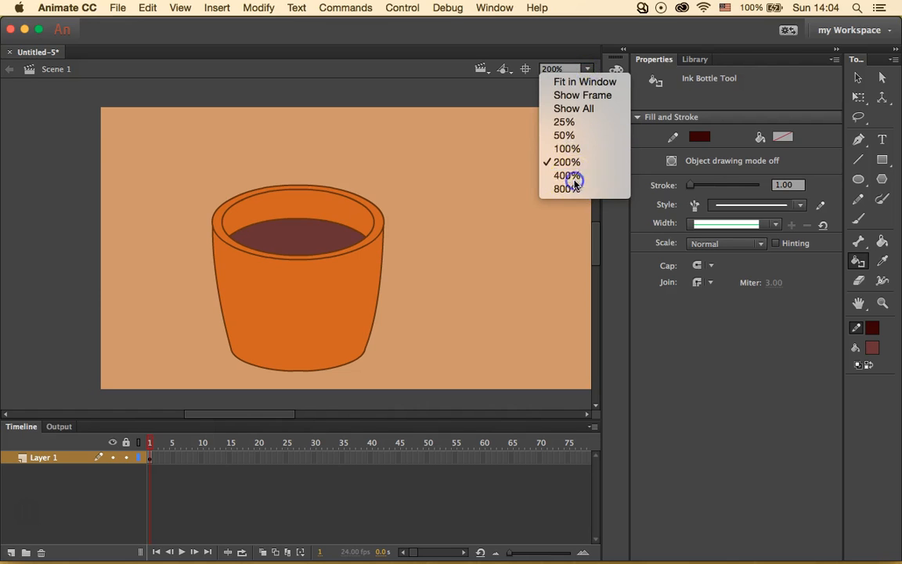
pyautogui.click(344, 192)
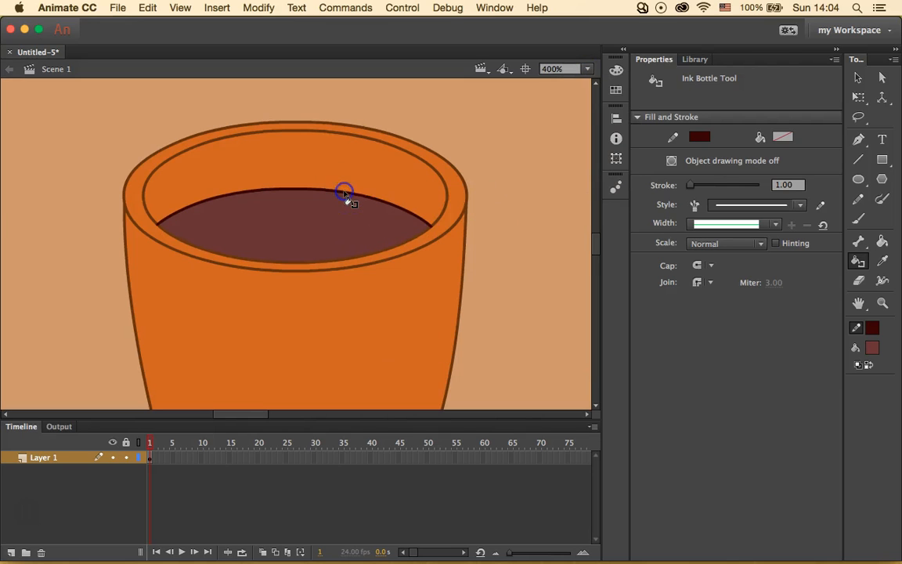
# Select the cup body's orange fill and change its fill type from solid color to Linear gradient
pyautogui.click(587, 69)
pyautogui.click(570, 163)
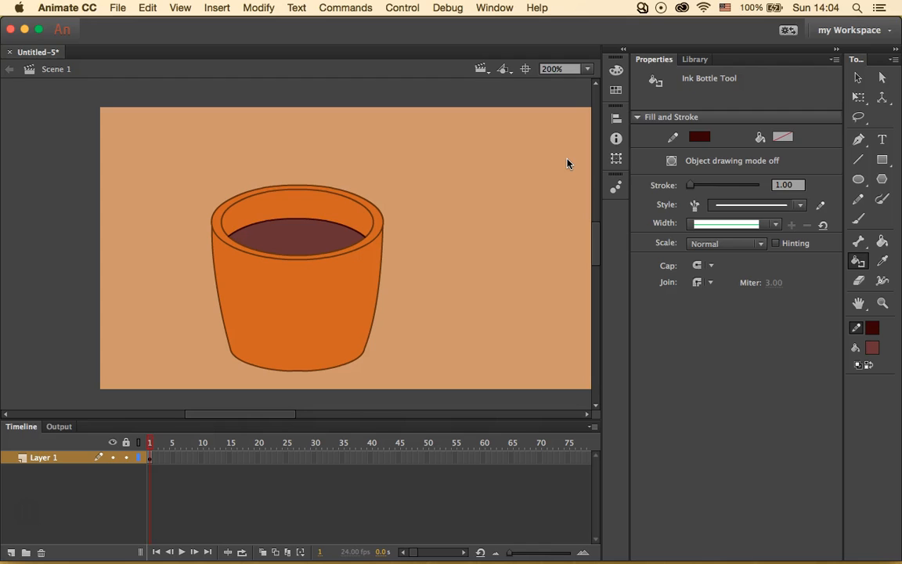
pyautogui.click(860, 78)
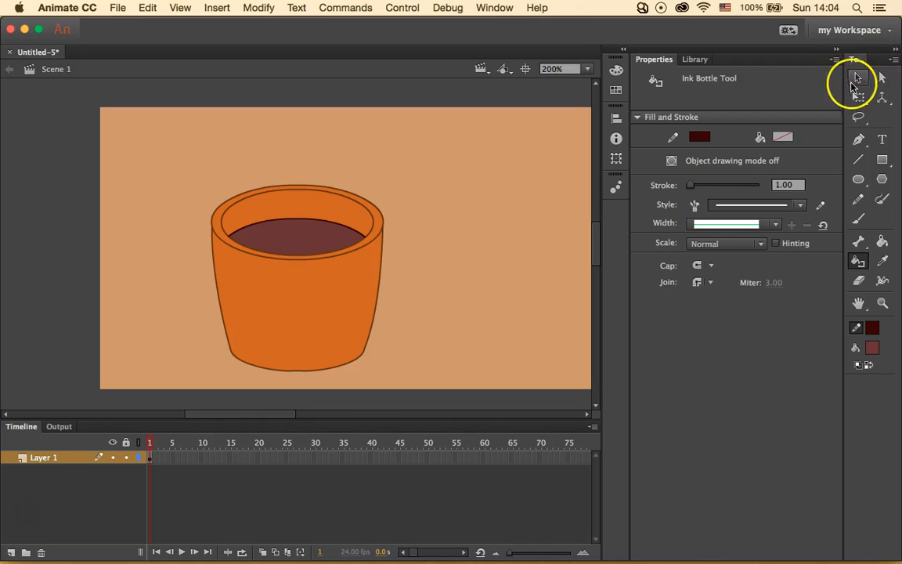
pyautogui.click(559, 194)
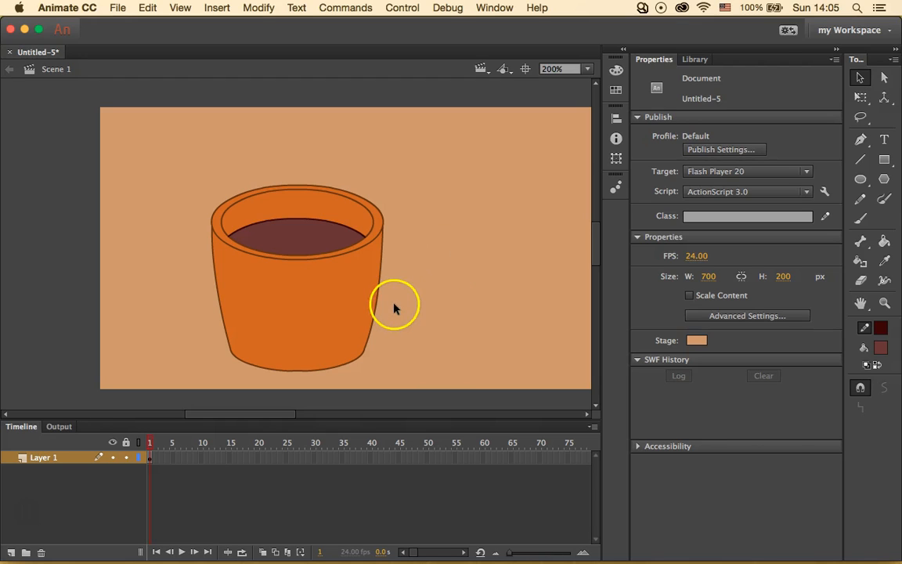
pyautogui.click(324, 332)
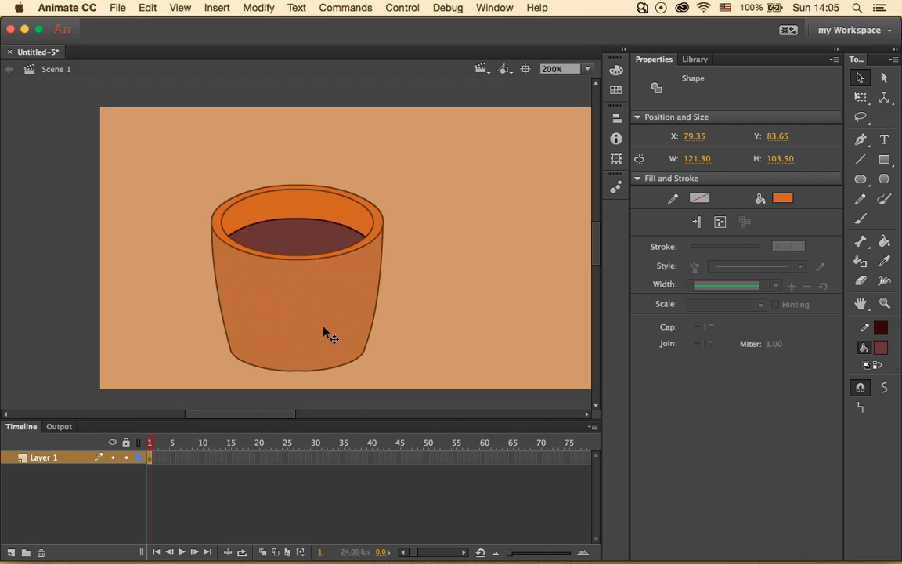
pyautogui.click(493, 7)
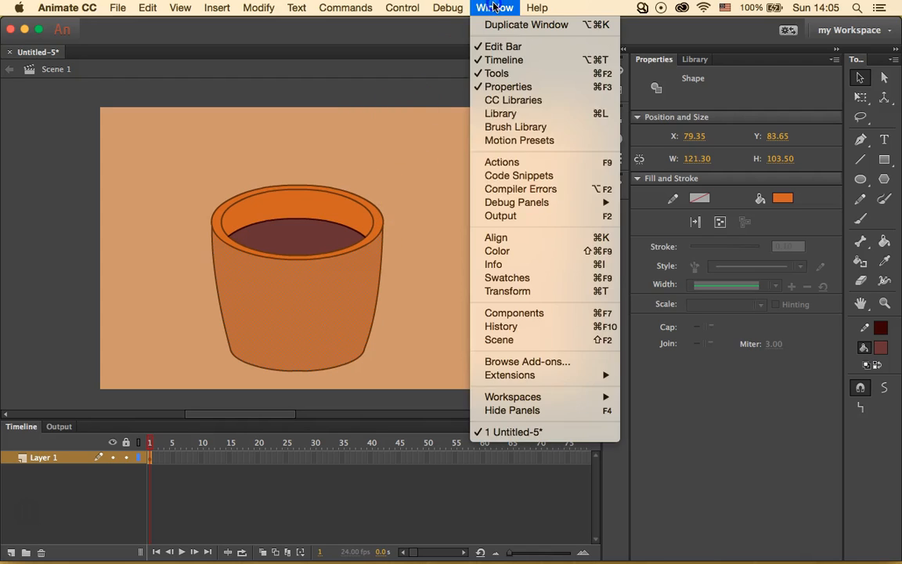
pyautogui.click(553, 252)
pyautogui.click(376, 107)
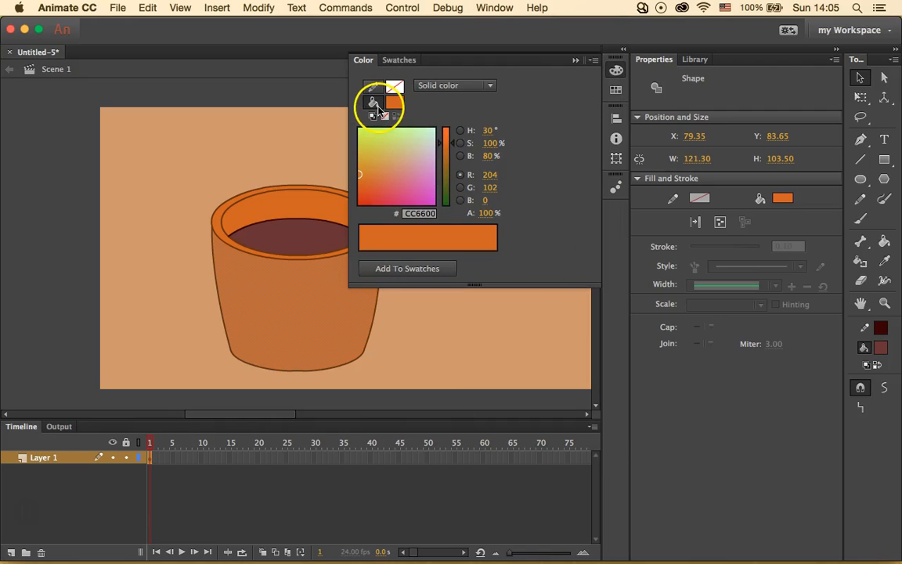
pyautogui.click(470, 88)
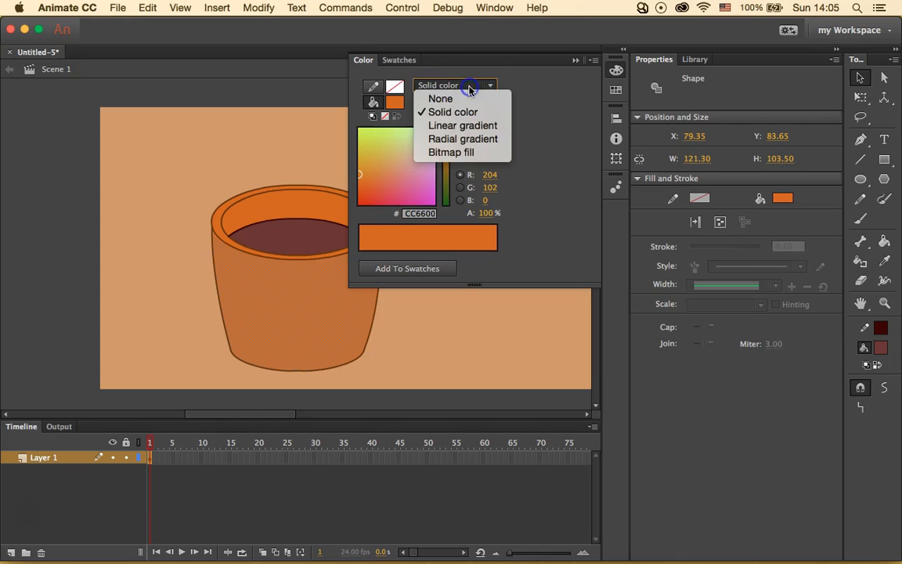
pyautogui.moveTo(466, 92); pyautogui.dragTo(468, 125)
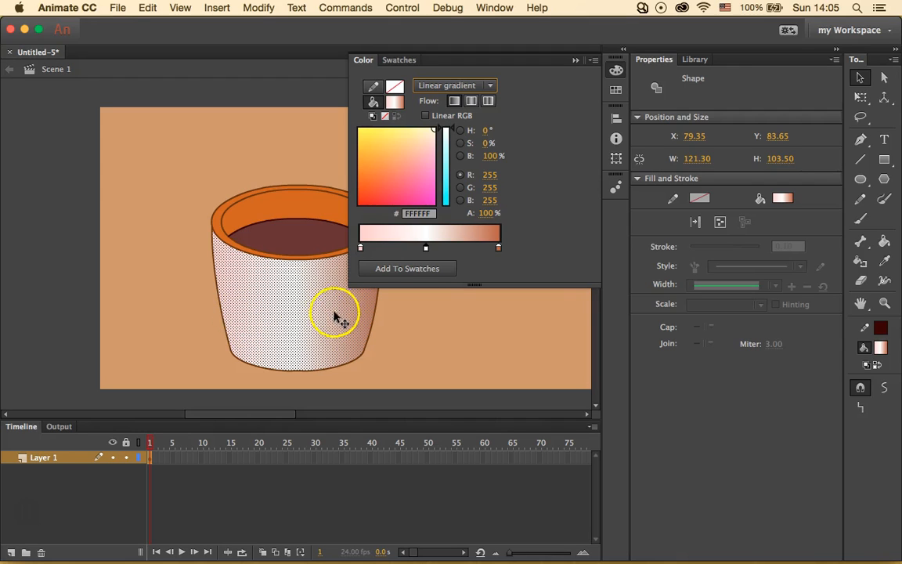
# Select the linear gradient's first color stop and edit its hex color
pyautogui.click(362, 246)
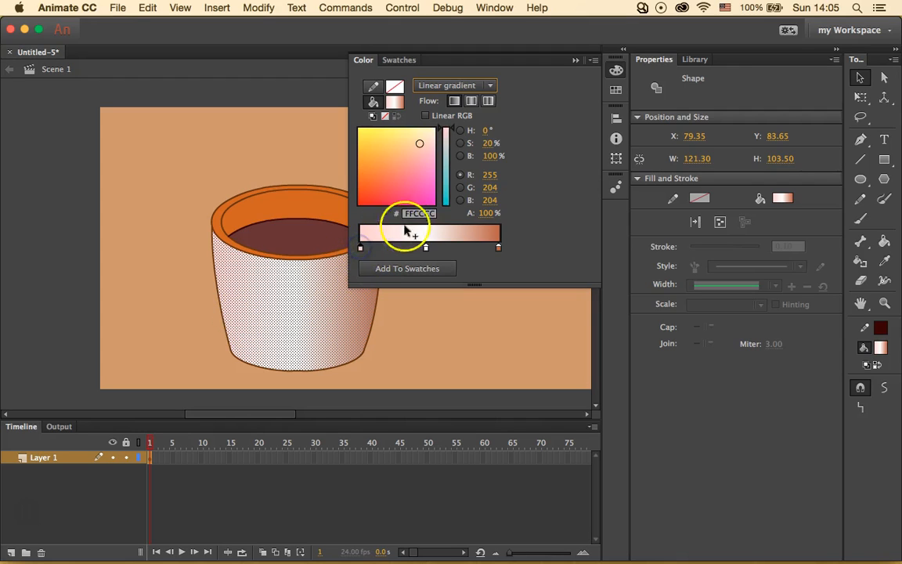
pyautogui.press('BackSpace')
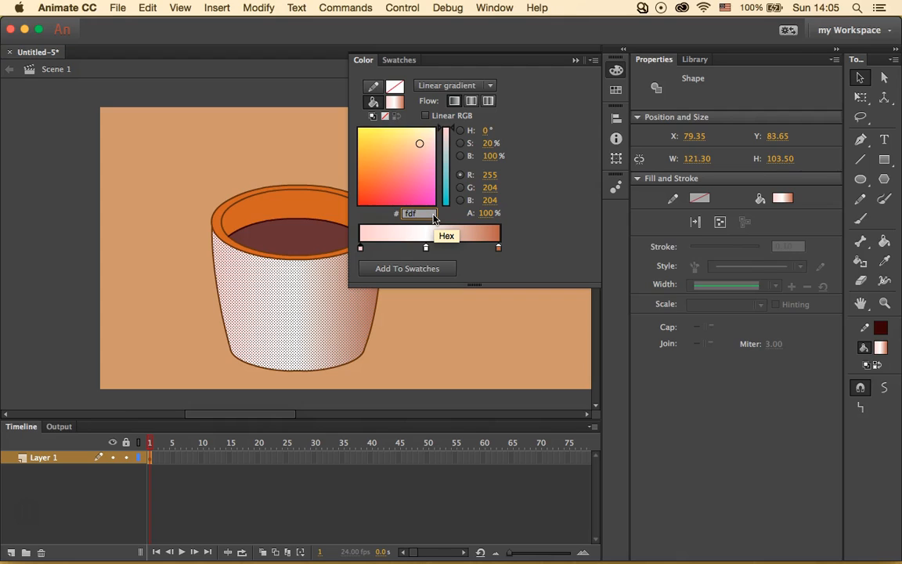
pyautogui.press('BackSpace')
pyautogui.press('BackSpace')
pyautogui.press('BackSpace')
# Set the last color stop of the cup body's linear gradient to #B86241 and check the white middle stop
pyautogui.click(498, 248)
pyautogui.click(417, 215)
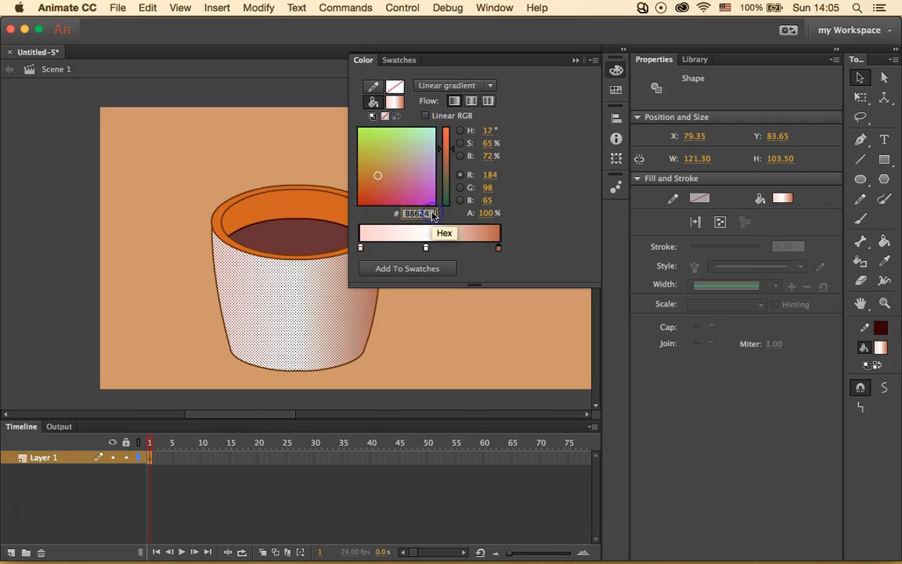
pyautogui.press('BackSpace')
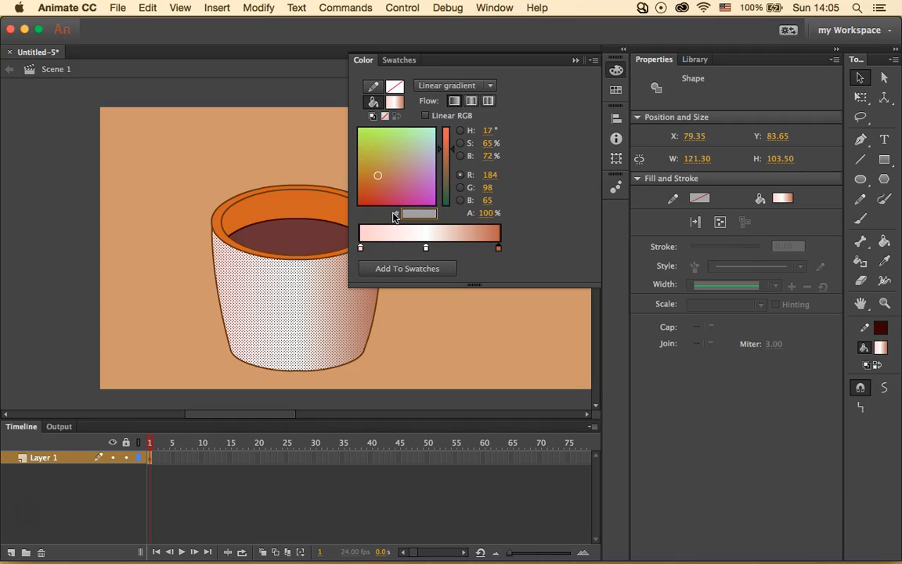
pyautogui.write('86241')
pyautogui.click(426, 248)
pyautogui.click(426, 249)
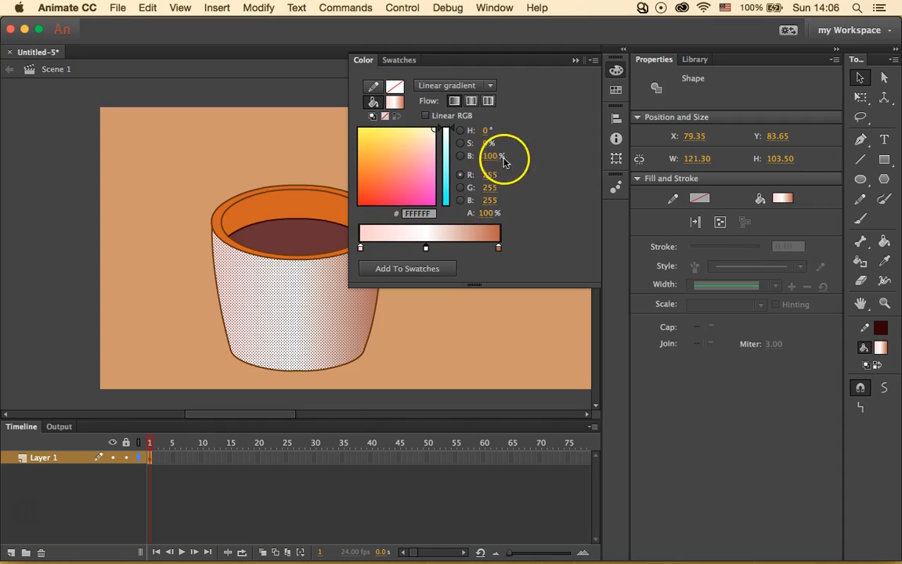
pyautogui.click(546, 341)
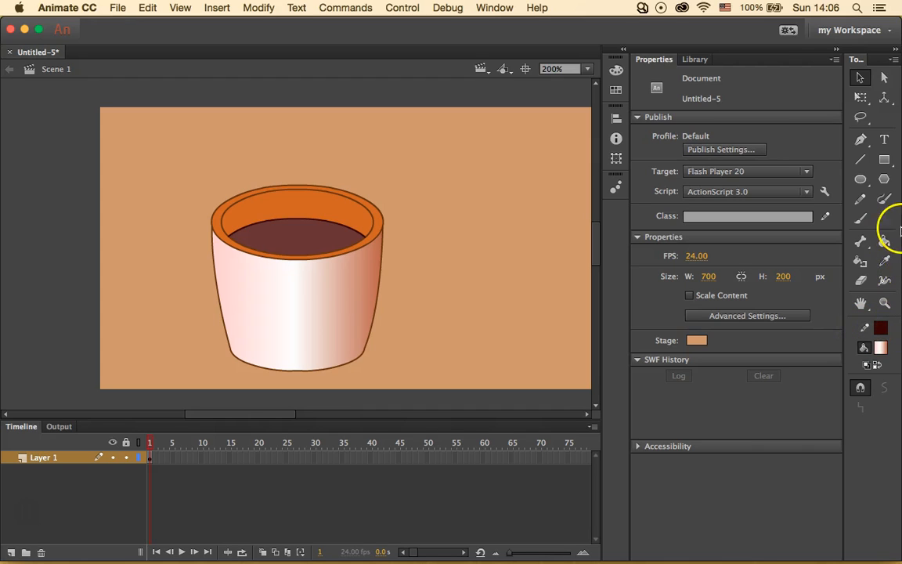
# Fill the cup's rim and inner wall with the current linear gradient using the Paint Bucket tool
pyautogui.click(884, 242)
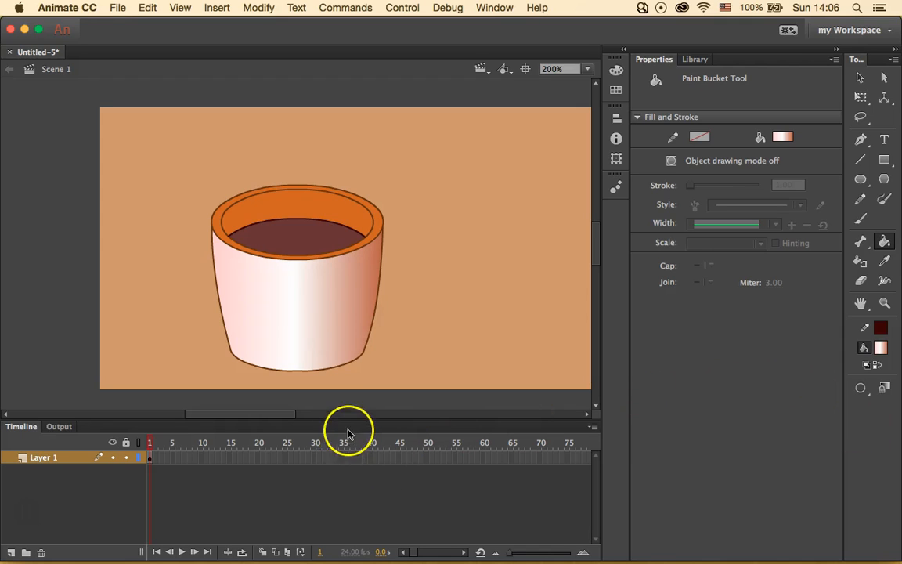
pyautogui.click(287, 208)
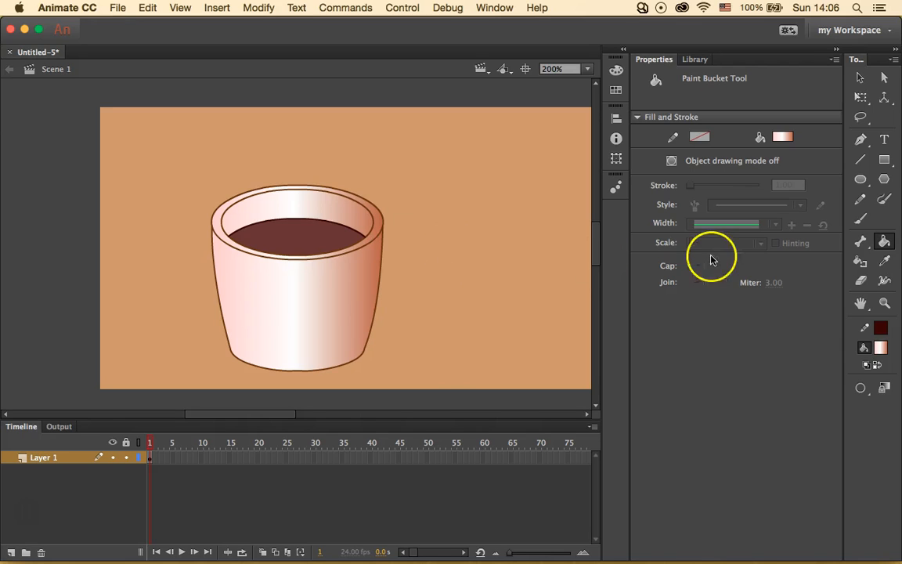
# Narrow the cup body's gradient to under half its width with the Gradient Transform tool and shift its center toward the cup's left side
pyautogui.click(865, 96)
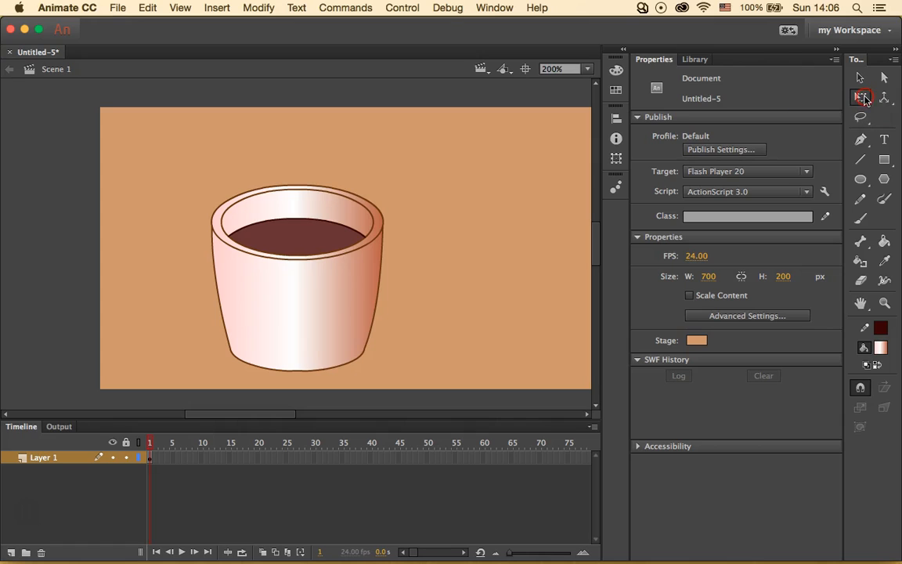
pyautogui.click(812, 114)
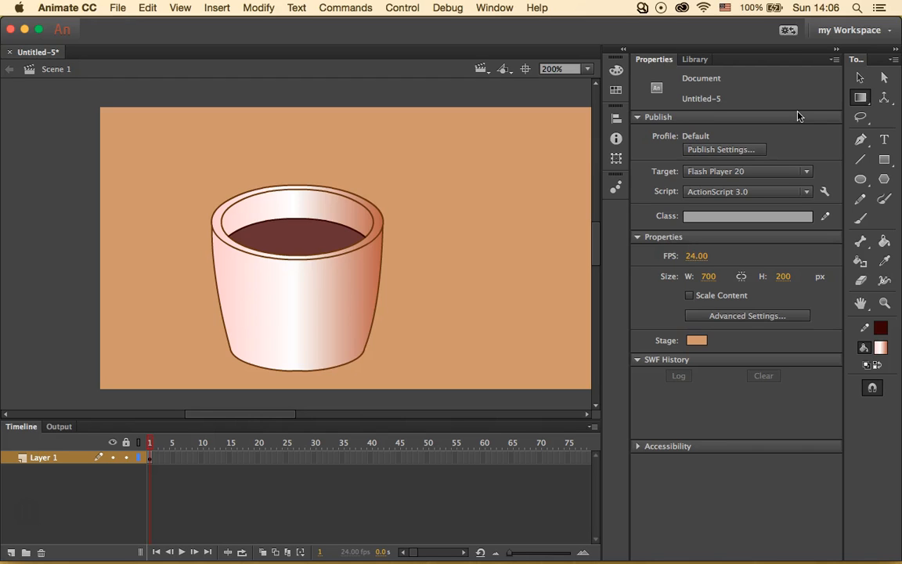
pyautogui.click(620, 156)
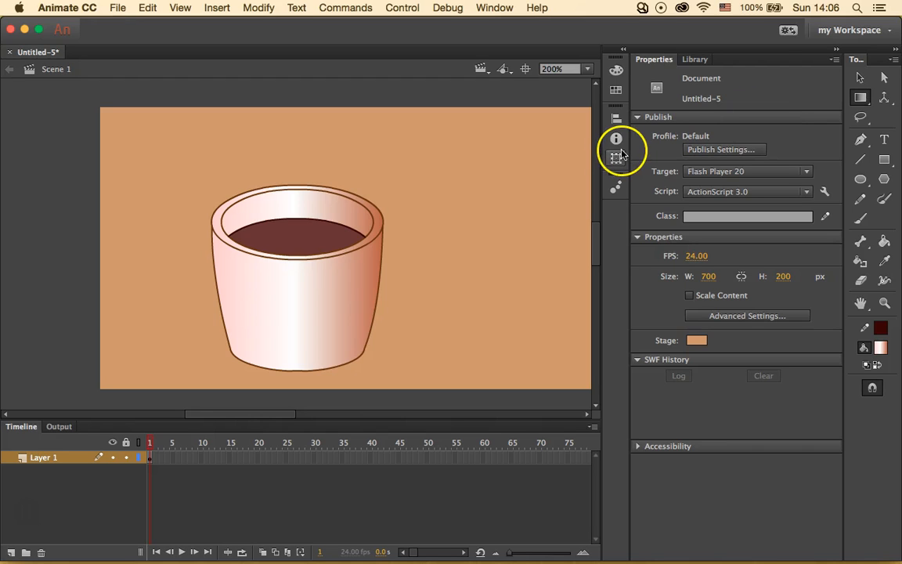
pyautogui.click(317, 312)
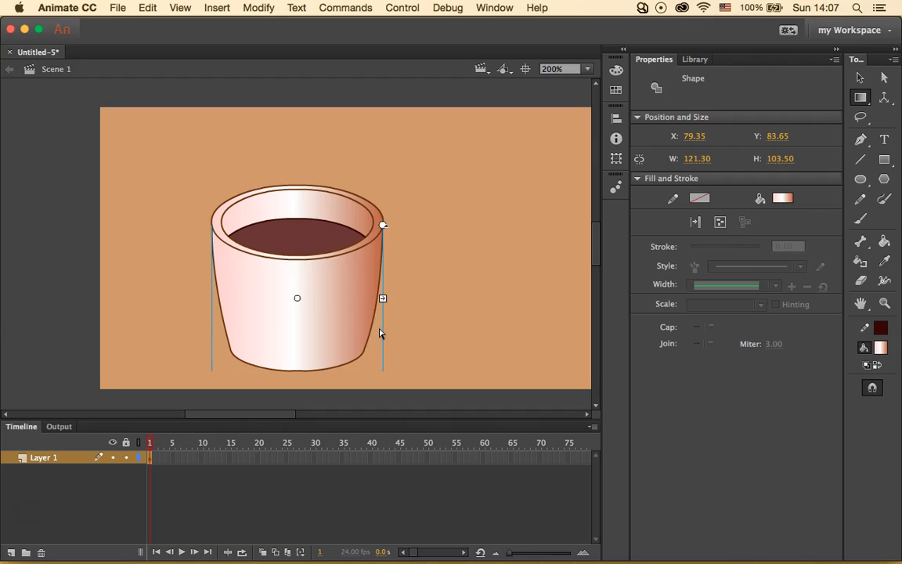
pyautogui.moveTo(382, 298); pyautogui.dragTo(335, 302)
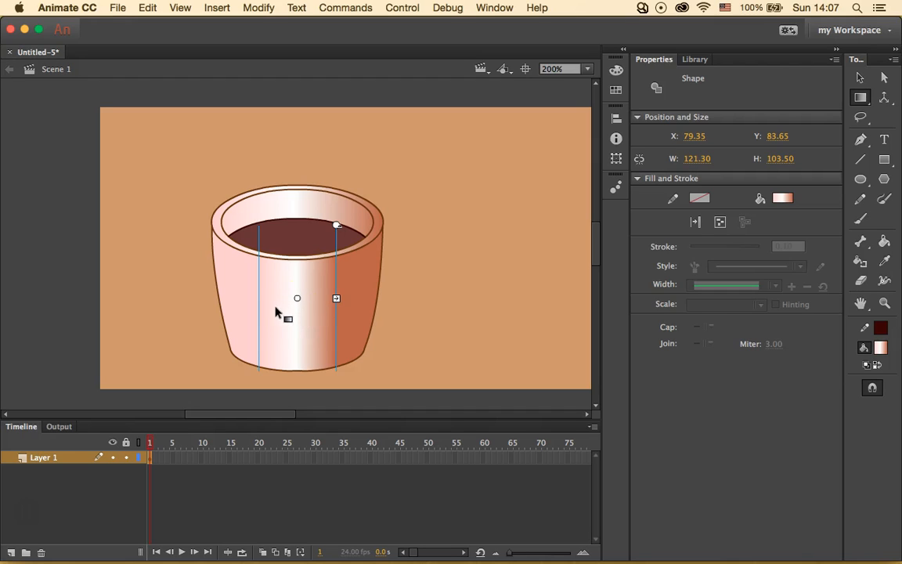
pyautogui.moveTo(297, 298); pyautogui.dragTo(270, 299)
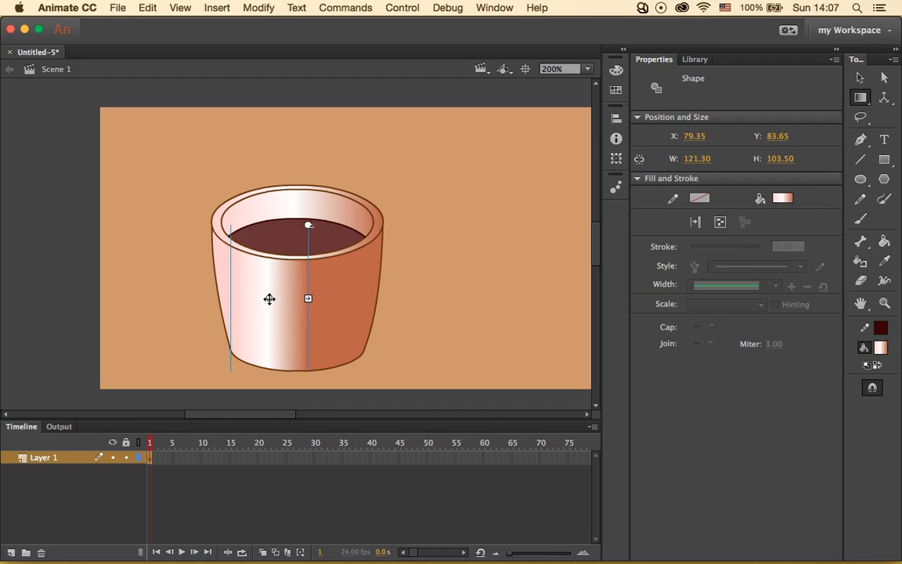
# Rotate the rim and inner wall's gradient 180 degrees, shift its center toward the cup's right side, and narrow it
pyautogui.click(292, 202)
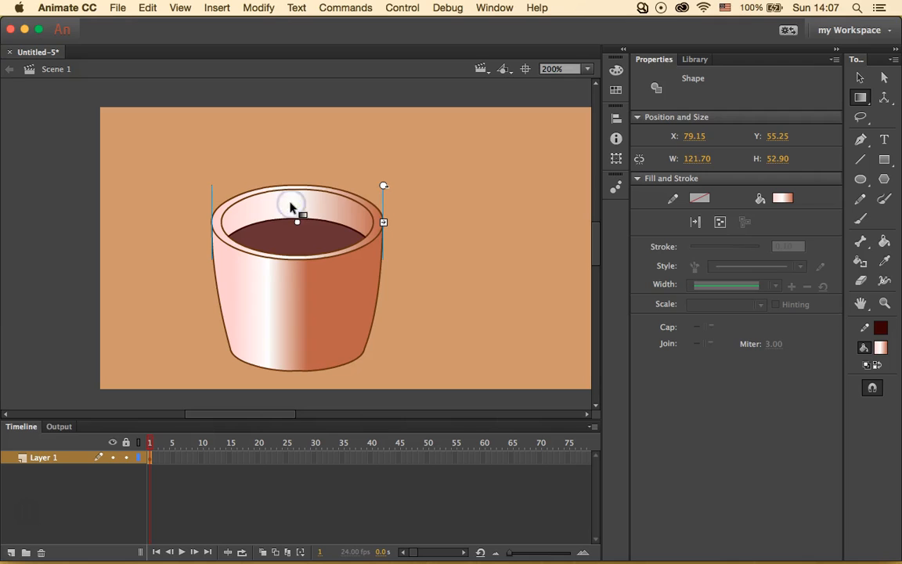
pyautogui.moveTo(383, 185); pyautogui.dragTo(195, 270)
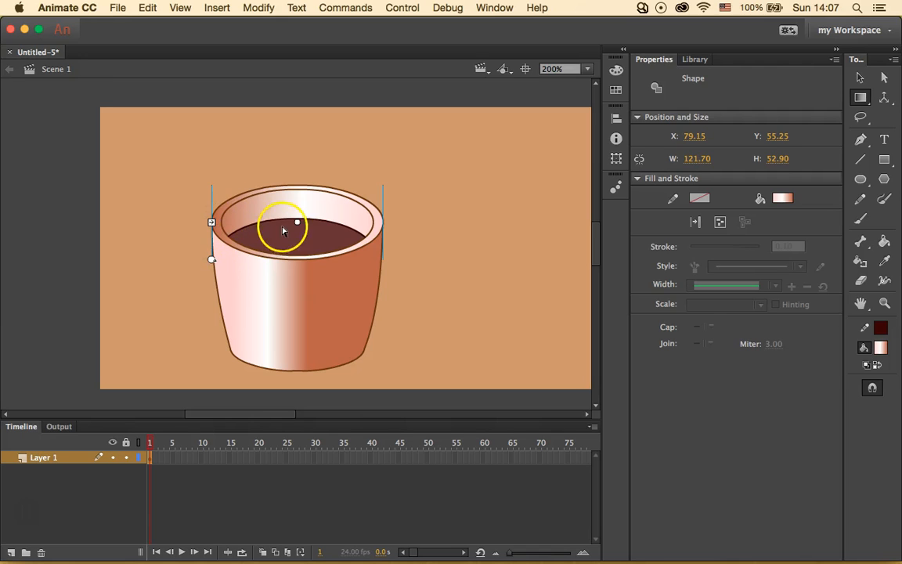
pyautogui.moveTo(297, 222); pyautogui.dragTo(343, 223)
pyautogui.moveTo(251, 221); pyautogui.dragTo(278, 223)
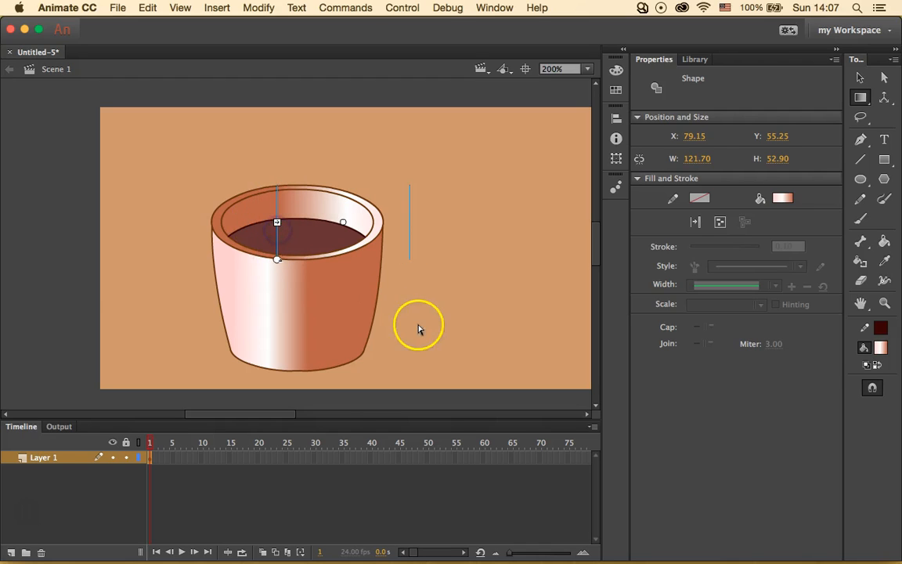
pyautogui.click(466, 307)
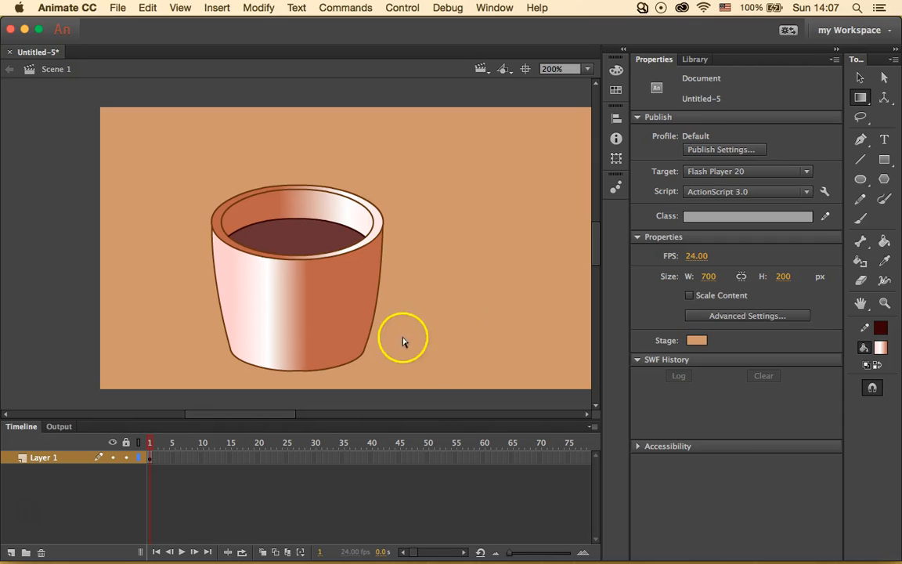
# Select the dark contents fill inside the cup and change its fill type from solid color to Bitmap fill
pyautogui.click(860, 78)
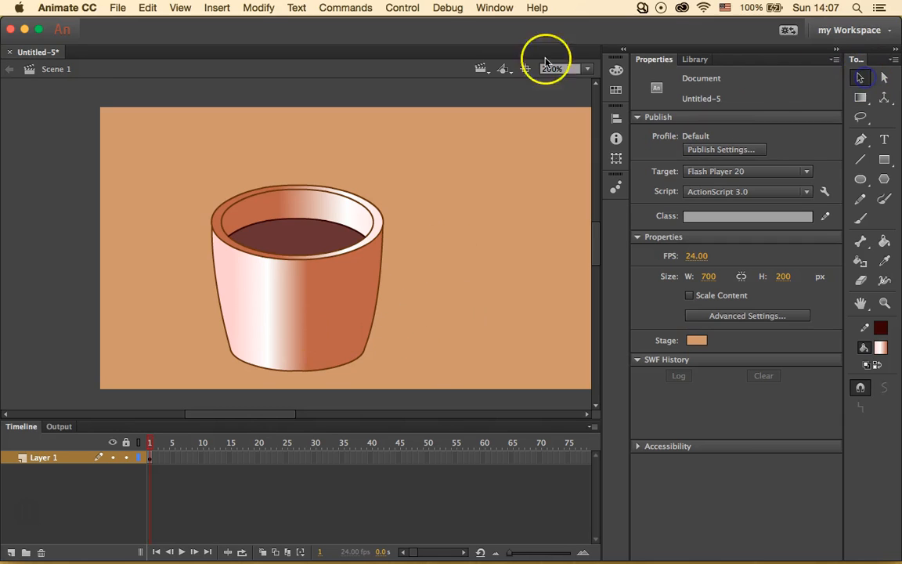
pyautogui.click(278, 234)
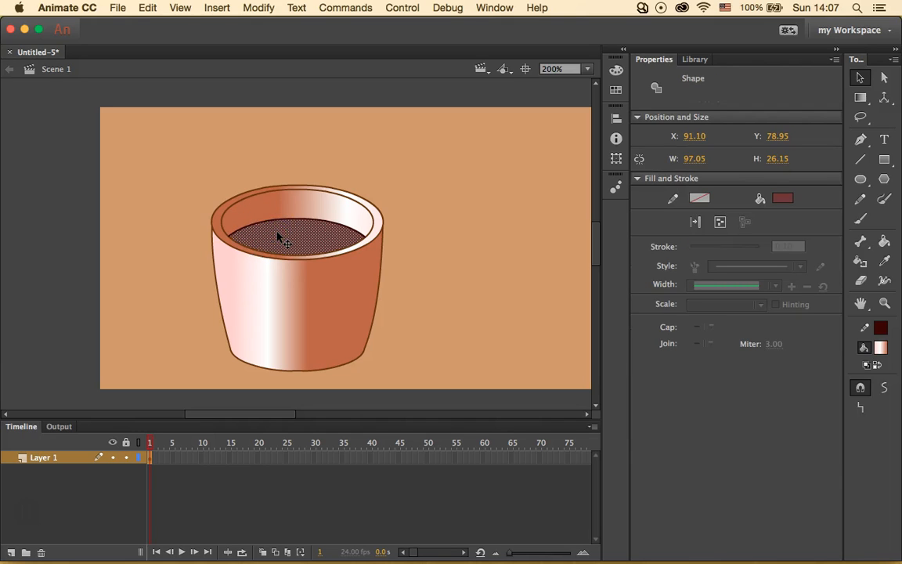
pyautogui.click(289, 238)
pyautogui.click(382, 229)
pyautogui.click(492, 8)
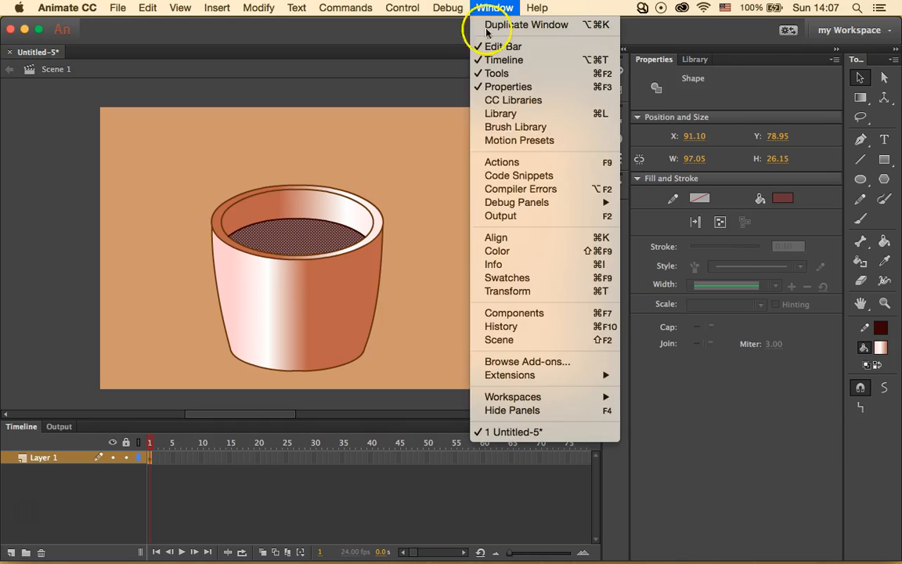
pyautogui.click(497, 250)
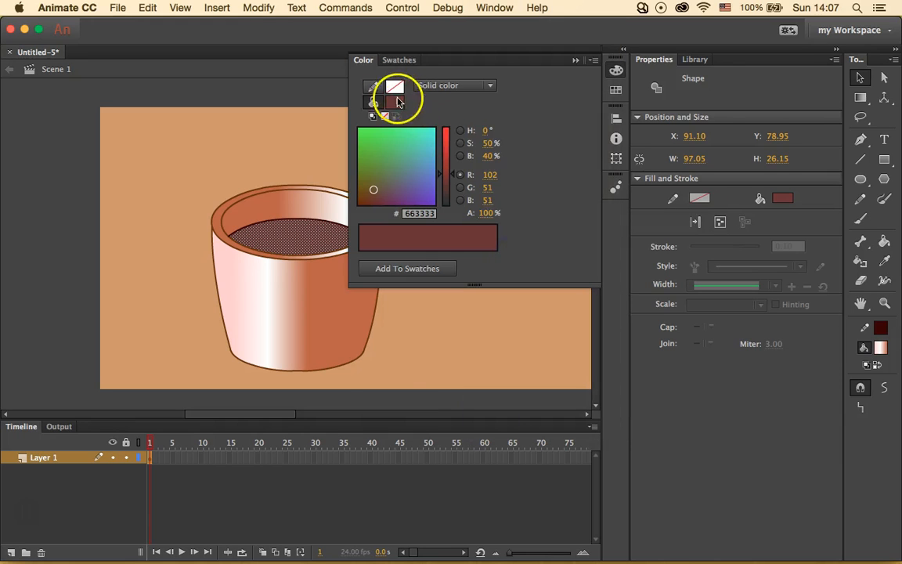
pyautogui.click(467, 84)
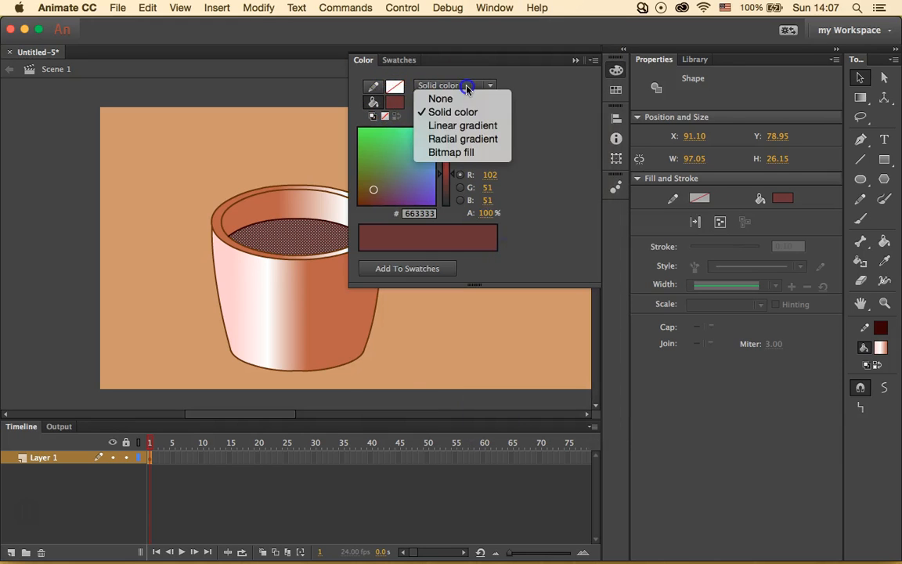
pyautogui.click(472, 153)
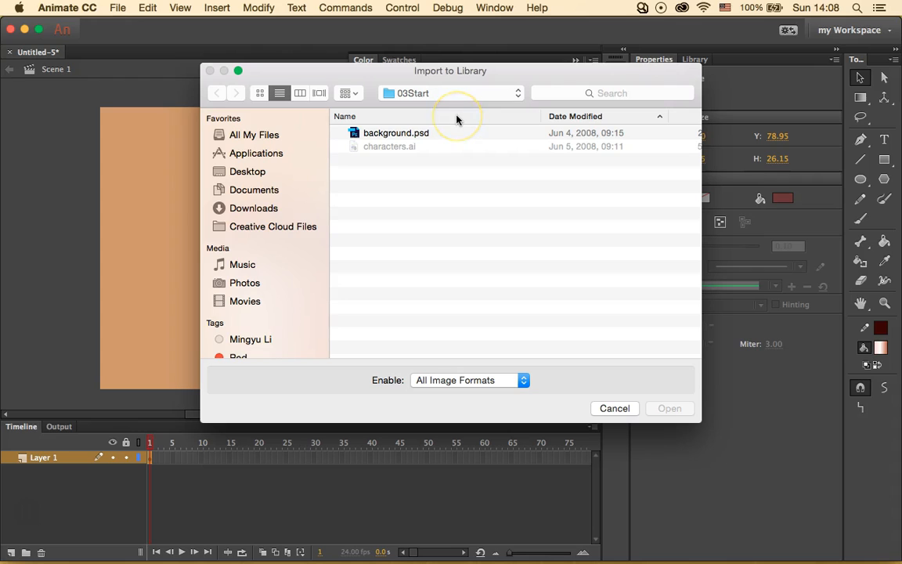
# Import coffeecream.jpg from the Lesson02 folder's 02Start subfolder as the bitmap fill for the cup's contents
pyautogui.click(517, 93)
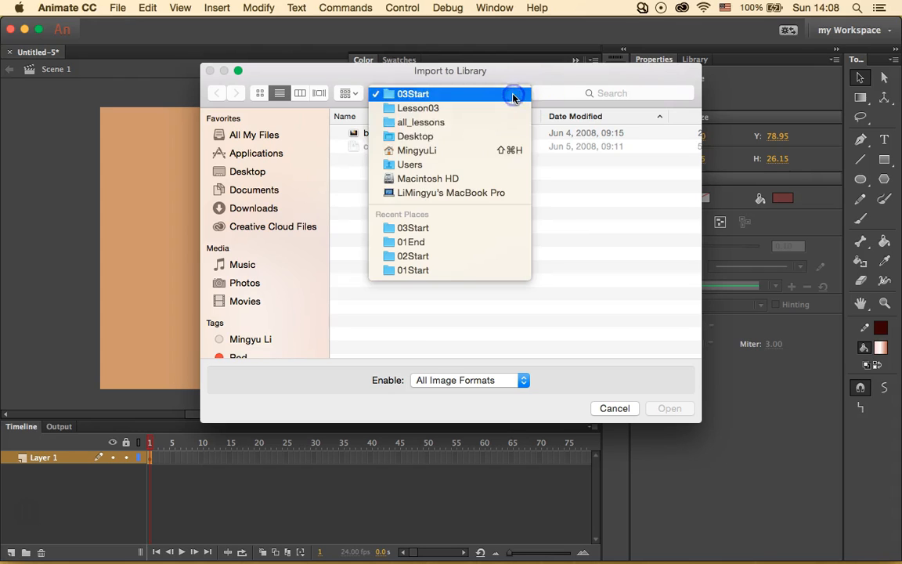
pyautogui.click(486, 129)
pyautogui.doubleClick(402, 145)
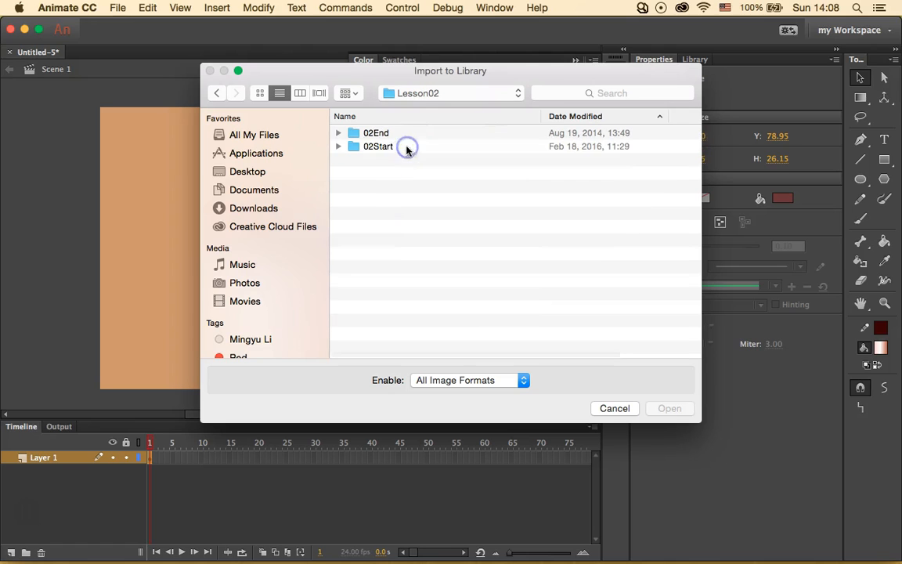
pyautogui.doubleClick(391, 146)
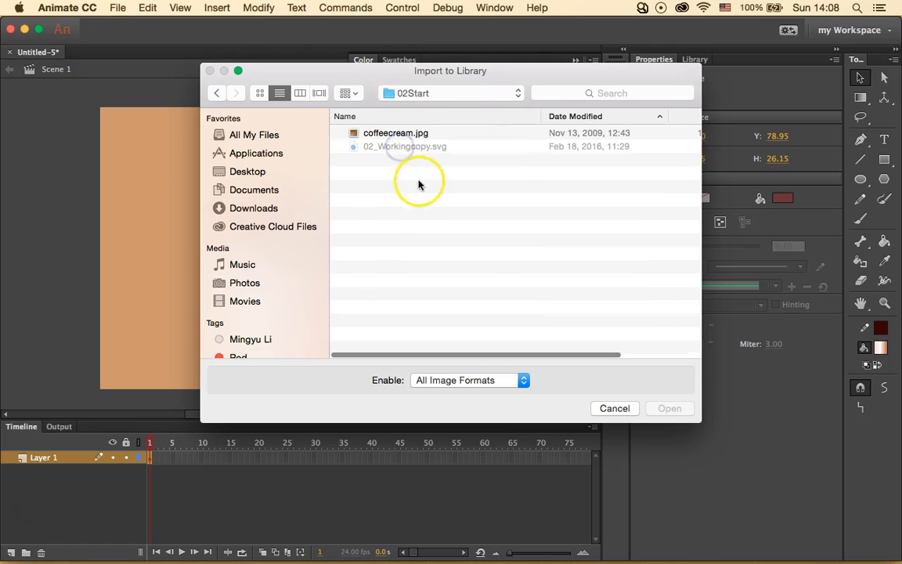
pyautogui.click(436, 138)
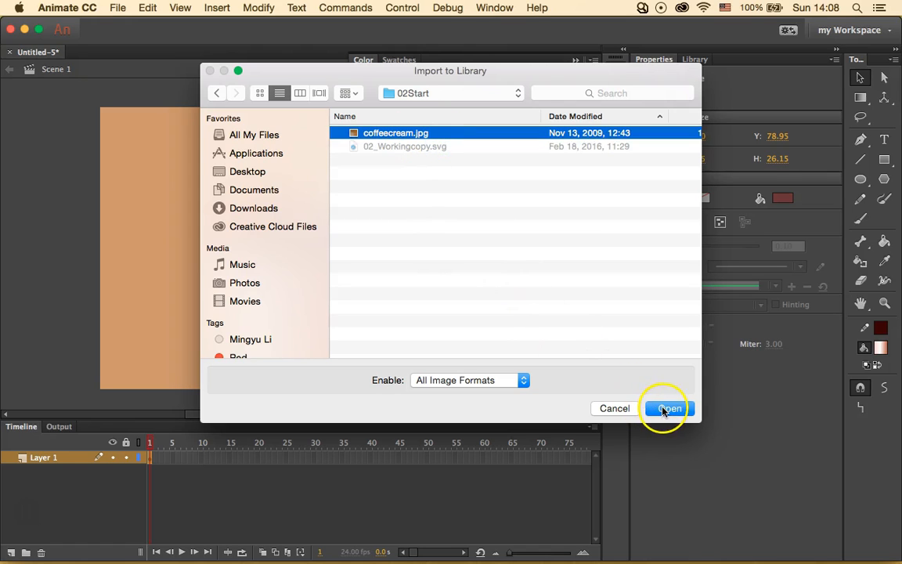
pyautogui.click(664, 409)
pyautogui.click(337, 207)
pyautogui.click(431, 368)
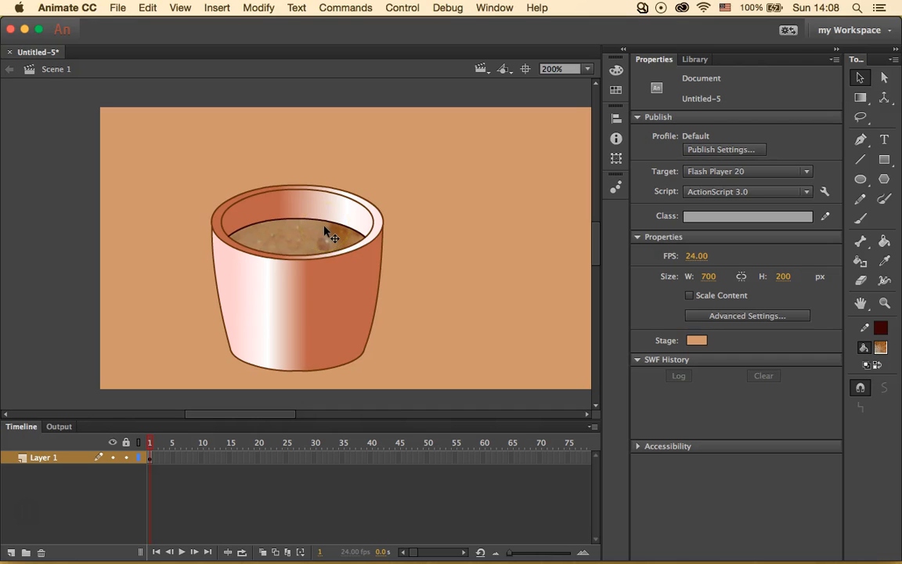
# Select all strokes and fills of the cup drawing and combine them into one group
pyautogui.click(861, 80)
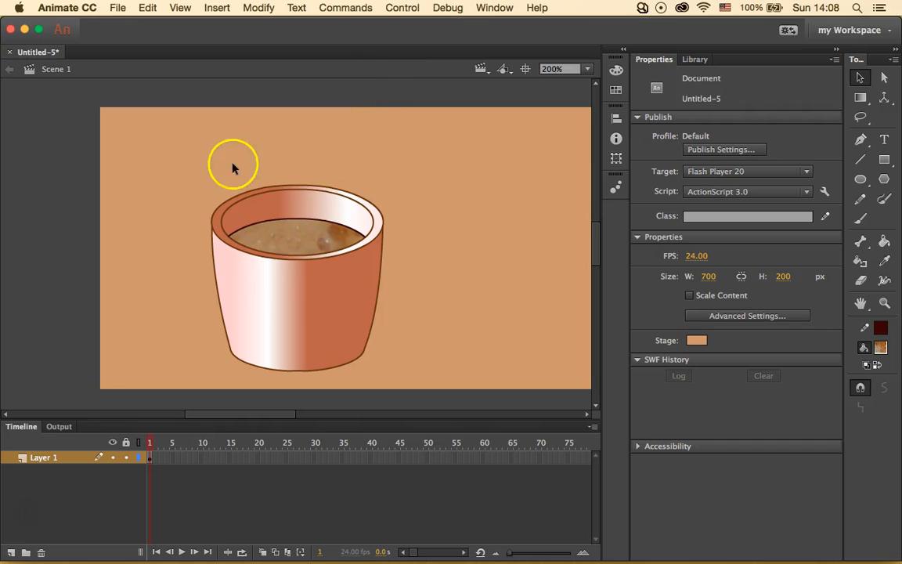
pyautogui.moveTo(179, 154); pyautogui.dragTo(420, 370)
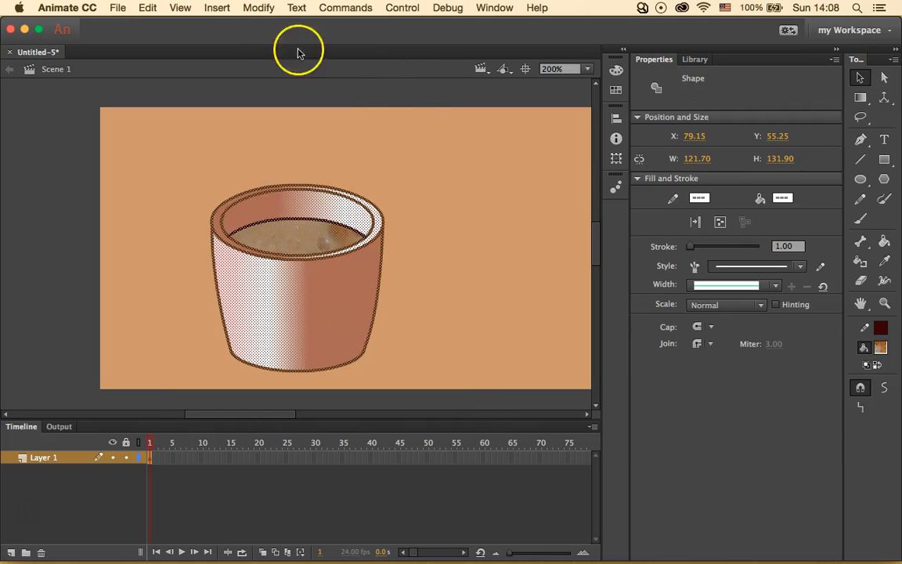
pyautogui.click(260, 8)
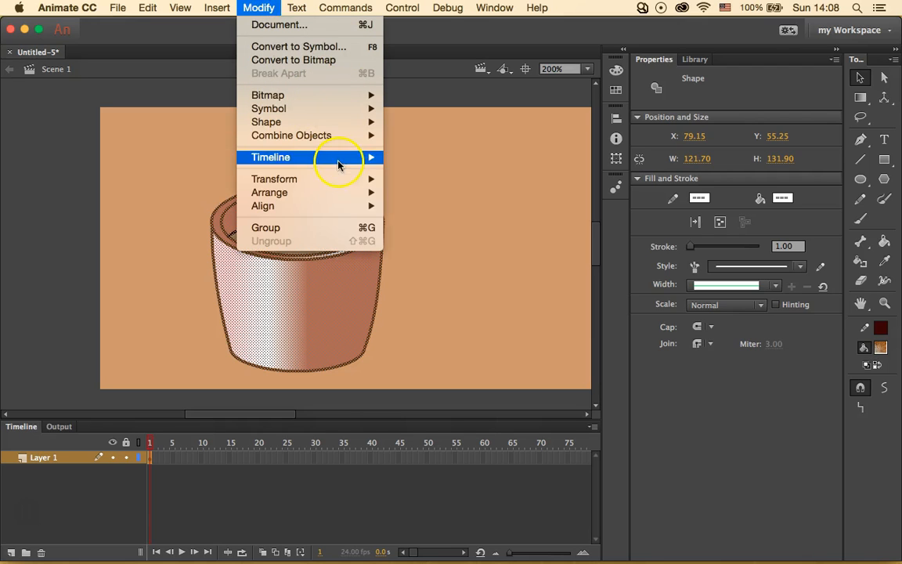
pyautogui.click(349, 229)
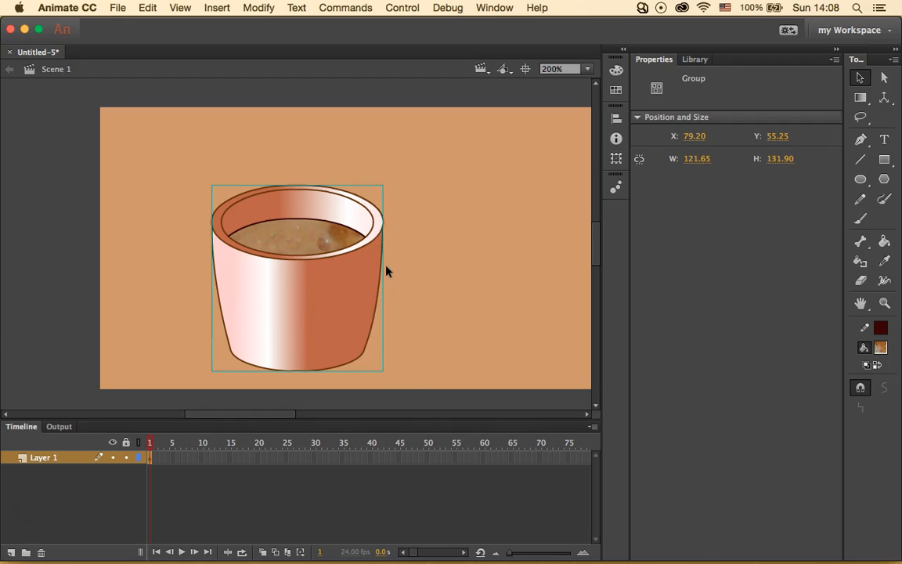
# Enter the cup group to view its editable shapes and return to Scene 1
pyautogui.click(338, 281)
pyautogui.click(355, 289)
pyautogui.click(322, 302)
pyautogui.click(295, 344)
pyautogui.doubleClick(306, 286)
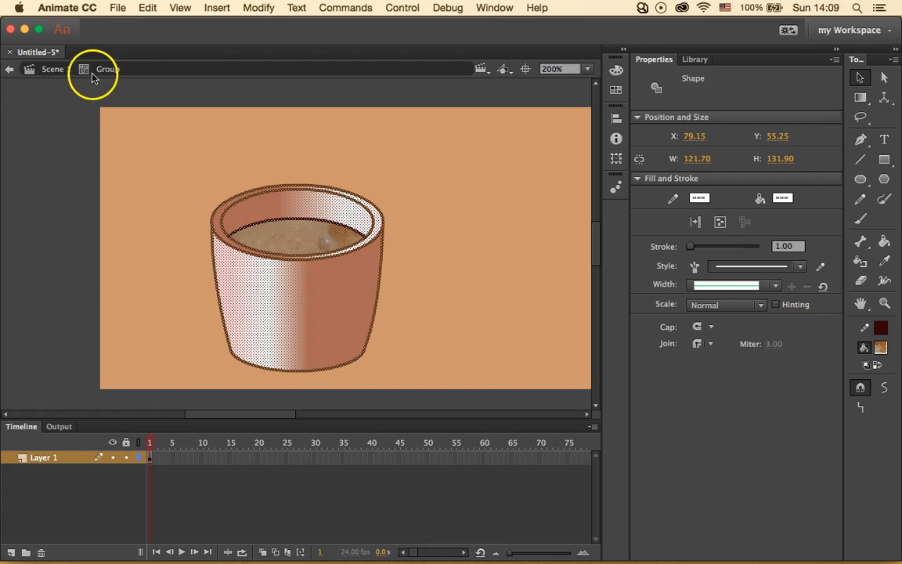
pyautogui.click(48, 69)
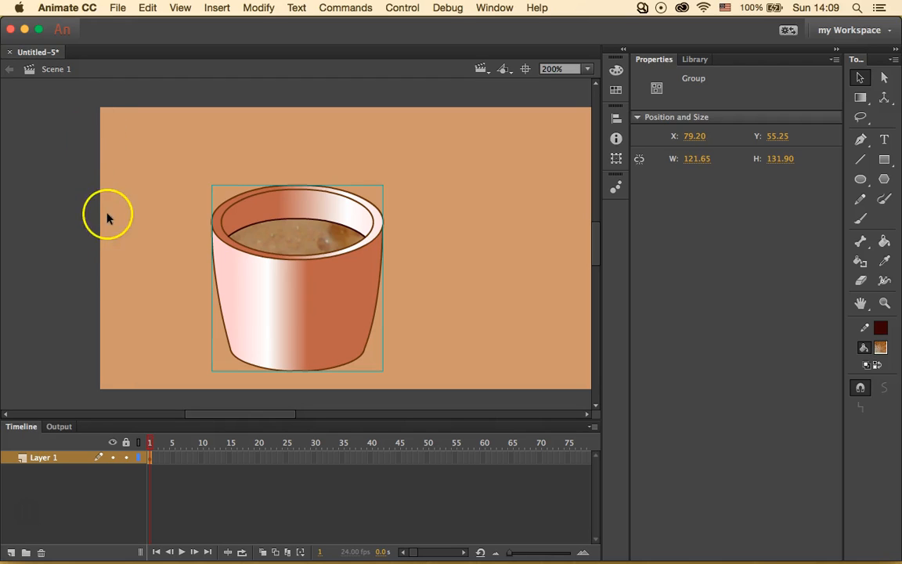
# Add a new layer above Layer 1 and name it "coffee aroma"
pyautogui.click(11, 552)
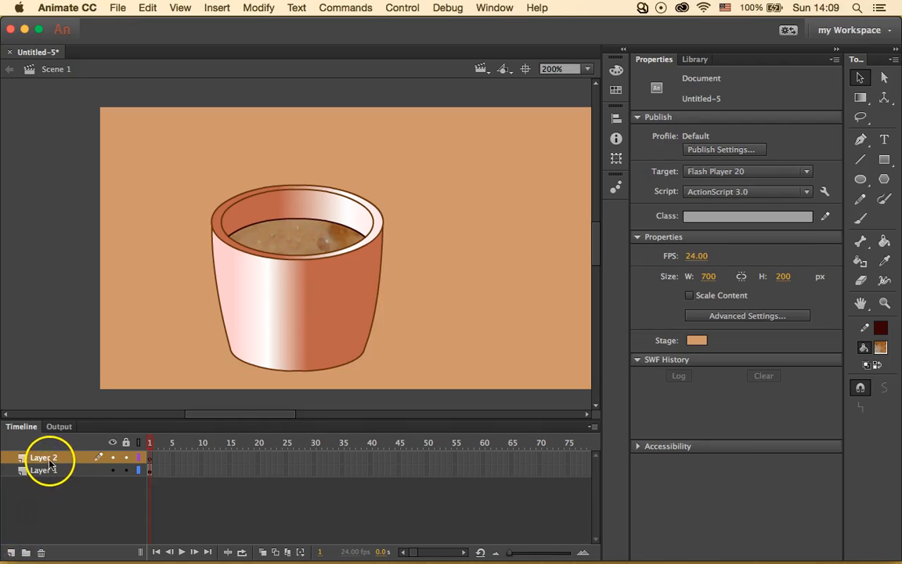
pyautogui.click(47, 460)
pyautogui.doubleClick(53, 458)
pyautogui.write('co')
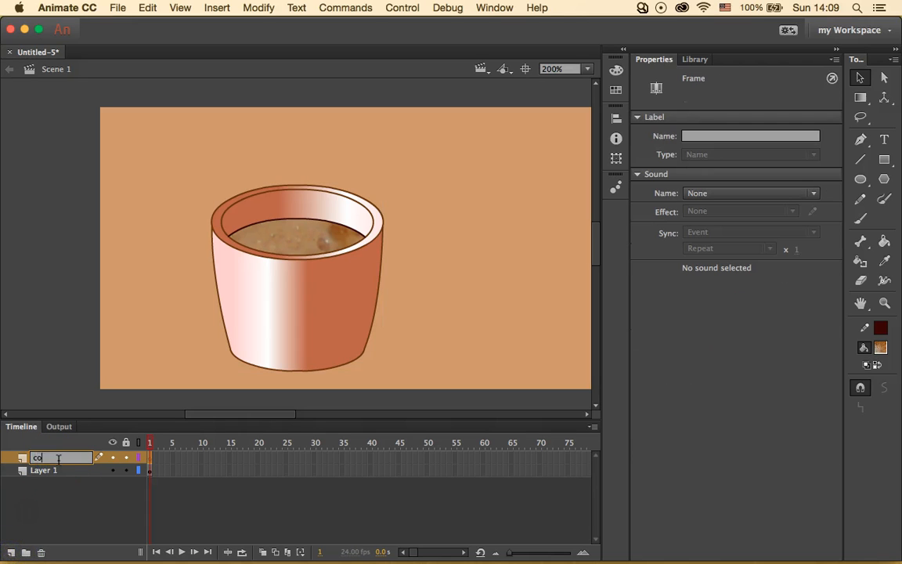
pyautogui.write('ffee froma')
pyautogui.press('Return')
# Rename Layer 1, which holds the cup drawing, as "coffee cup"
pyautogui.click(45, 475)
pyautogui.doubleClick(44, 471)
pyautogui.write('coffee cup')
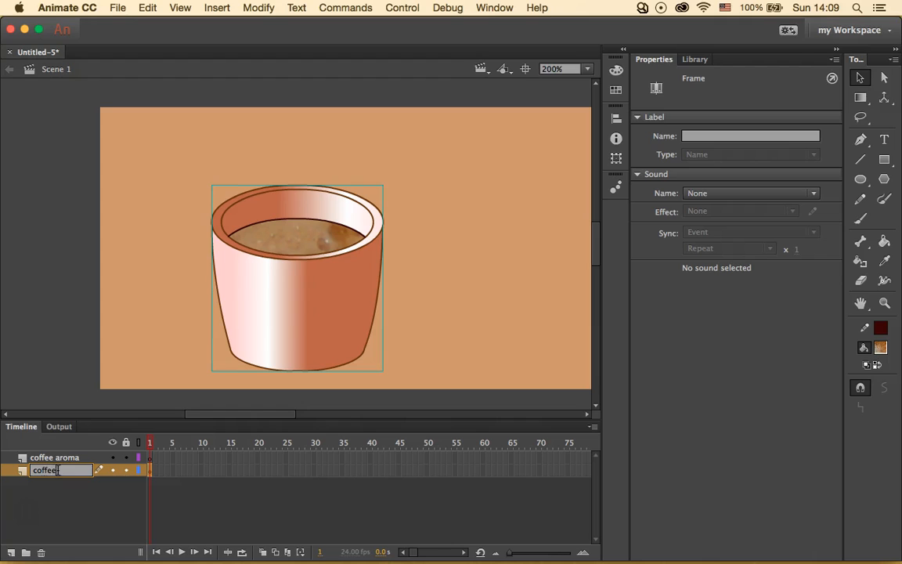
pyautogui.press('Return')
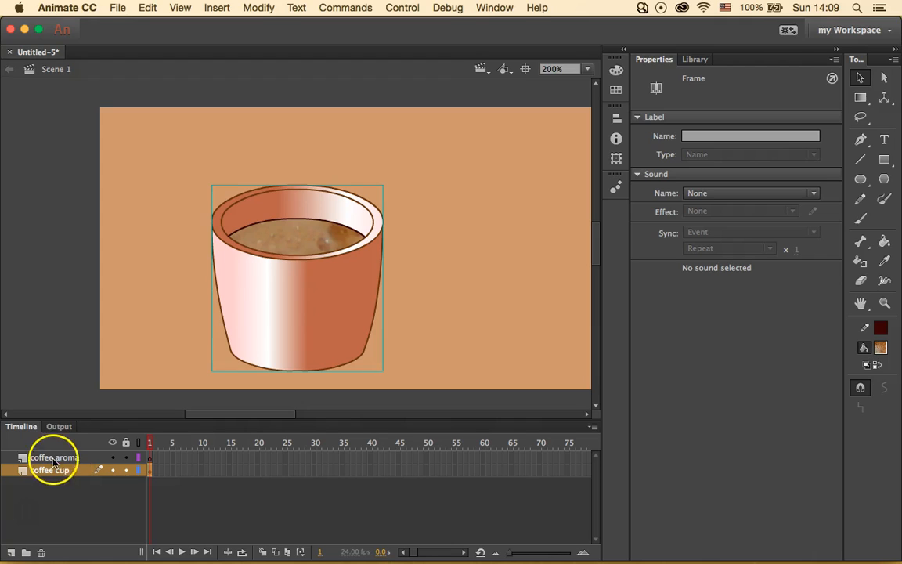
# On the coffee aroma layer, set the Pencil tool to Smooth mode with a #663300 stroke at 50% alpha
pyautogui.click(59, 458)
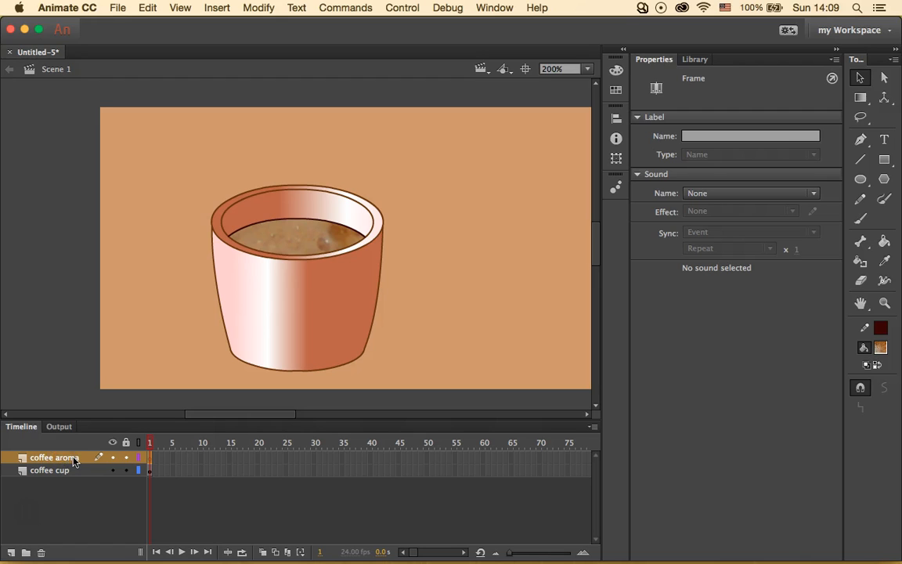
pyautogui.click(862, 199)
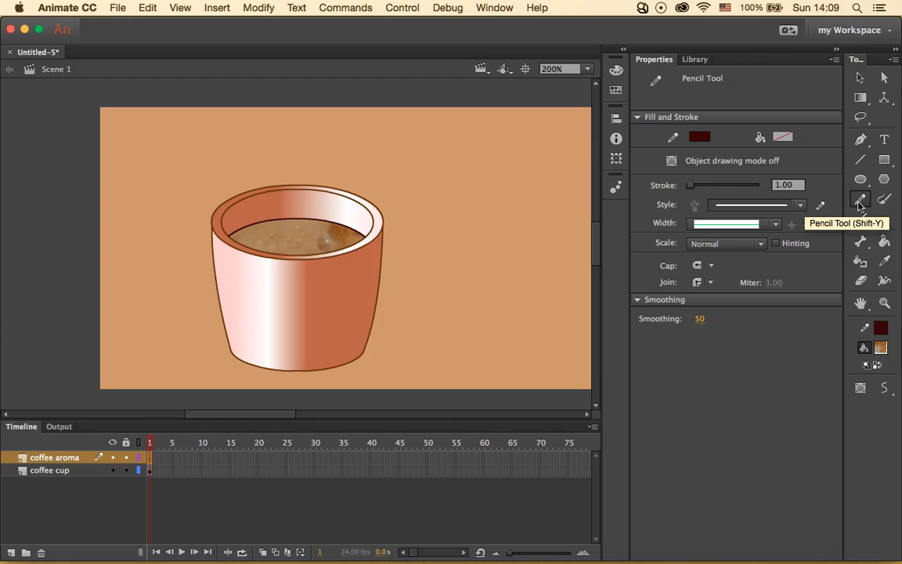
pyautogui.click(884, 387)
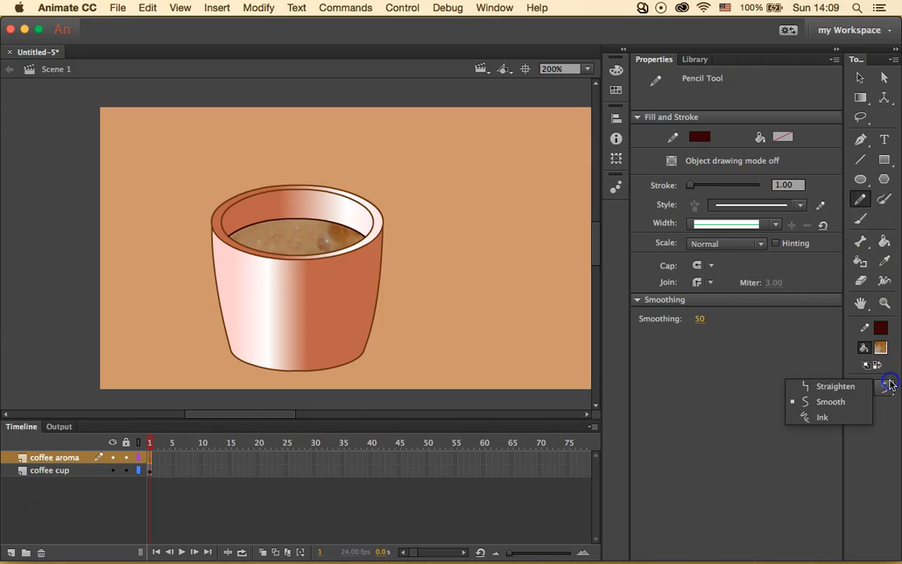
pyautogui.click(833, 402)
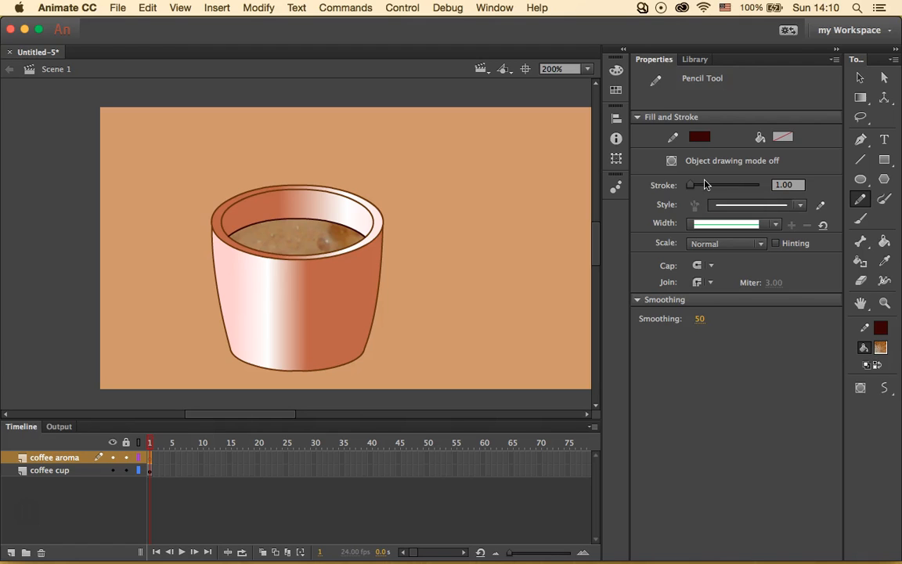
pyautogui.moveTo(701, 140)
pyautogui.mouseDown()
pyautogui.moveTo(584, 182)
pyautogui.moveTo(631, 182)
pyautogui.mouseUp()
pyautogui.moveTo(678, 148)
pyautogui.mouseDown()
pyautogui.moveTo(701, 139)
pyautogui.moveTo(652, 195)
pyautogui.moveTo(642, 189)
pyautogui.mouseUp()
pyautogui.moveTo(701, 137)
pyautogui.mouseDown()
pyautogui.moveTo(670, 177)
pyautogui.moveTo(641, 181)
pyautogui.moveTo(700, 143)
pyautogui.moveTo(604, 148)
pyautogui.mouseUp()
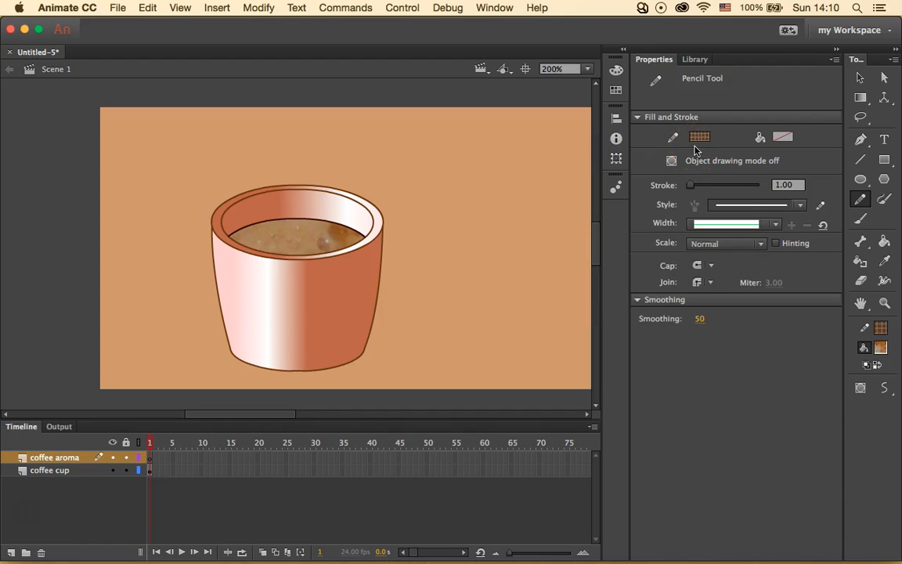
# Draw two wavy steam strokes rising from the coffee, using a 15.00 solid stroke with the double-bulge width profile
pyautogui.click(787, 185)
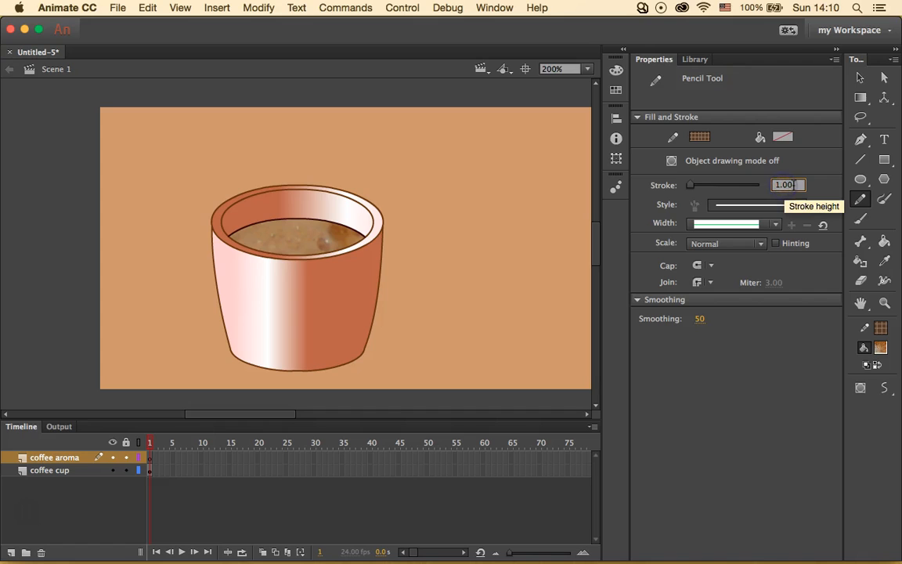
pyautogui.write('15')
pyautogui.click(795, 208)
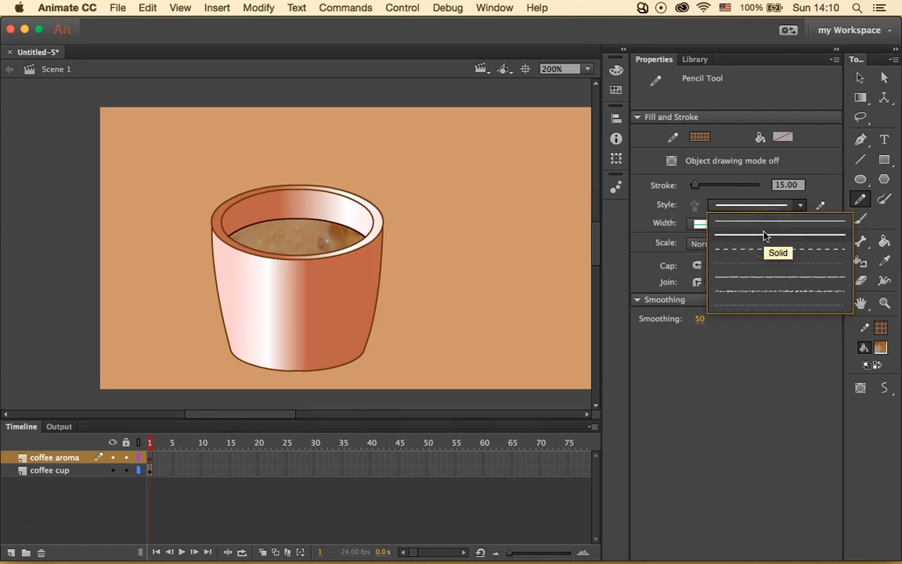
pyautogui.click(765, 235)
pyautogui.click(721, 225)
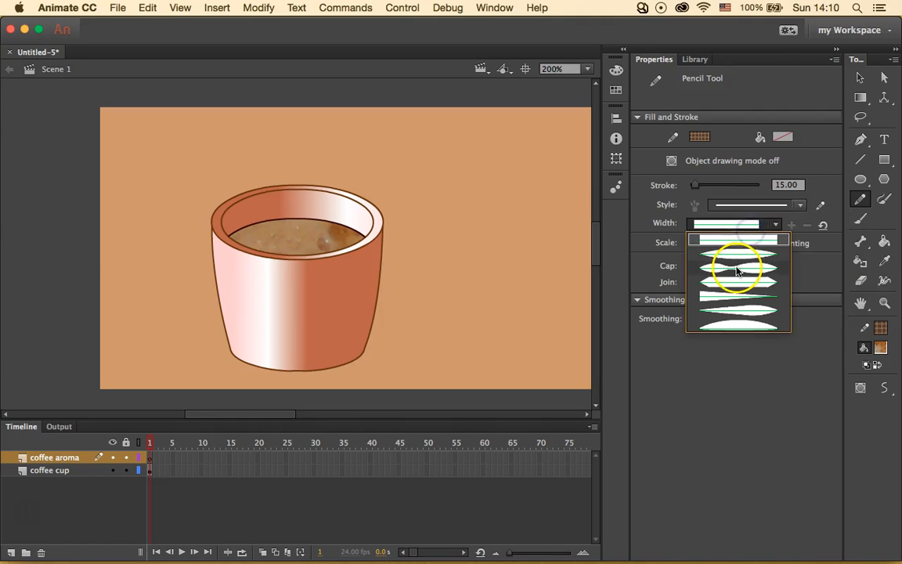
pyautogui.click(736, 270)
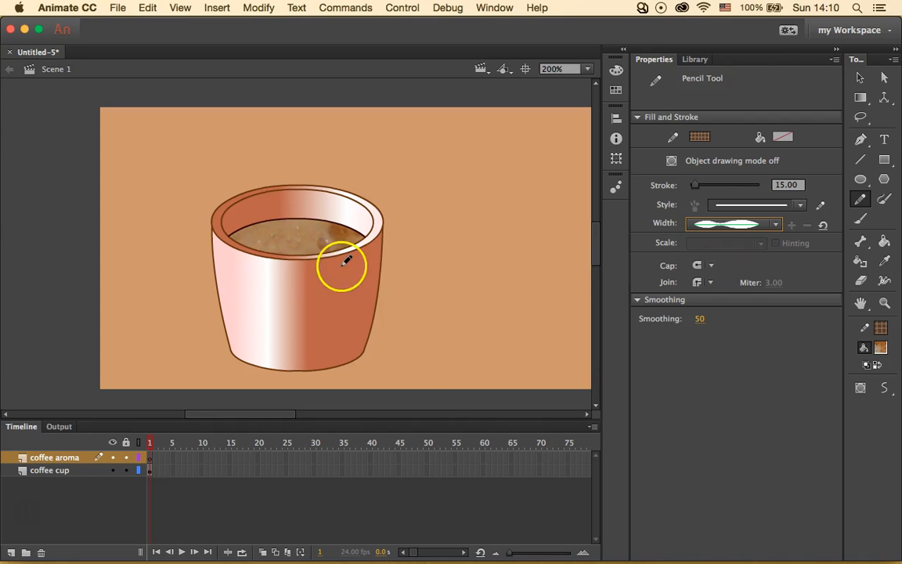
pyautogui.moveTo(275, 230)
pyautogui.mouseDown()
pyautogui.moveTo(268, 185)
pyautogui.moveTo(247, 163)
pyautogui.moveTo(273, 138)
pyautogui.mouseUp()
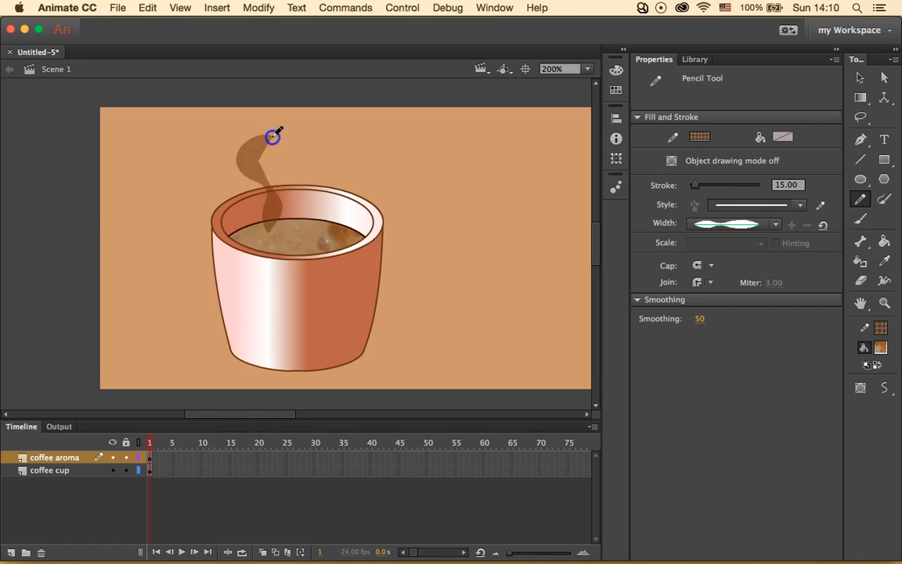
pyautogui.moveTo(300, 220); pyautogui.dragTo(324, 188)
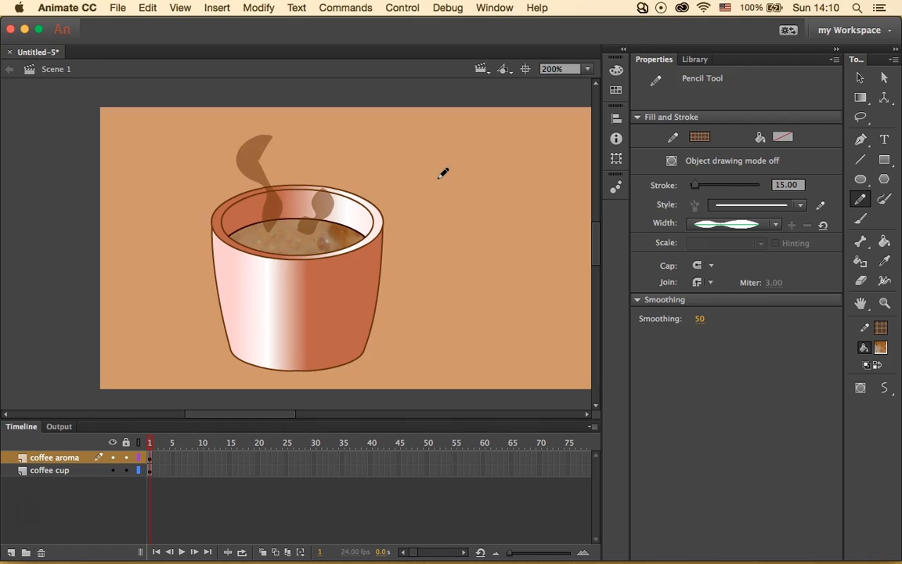
# Adjust the thickness of the left steam stroke's upper curve with the Width tool
pyautogui.click(890, 285)
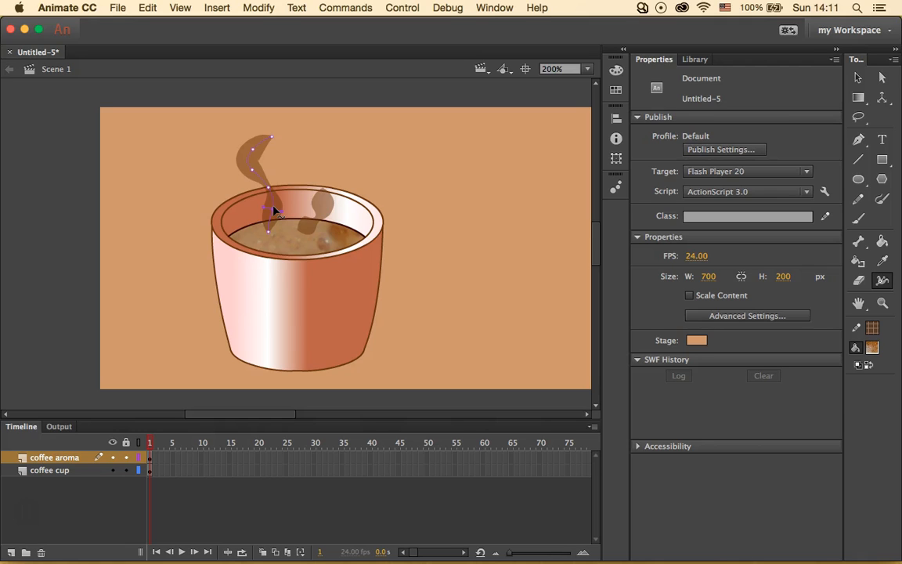
pyautogui.click(258, 200)
pyautogui.moveTo(250, 166)
pyautogui.mouseDown()
pyautogui.moveTo(297, 153)
pyautogui.moveTo(259, 166)
pyautogui.mouseUp()
pyautogui.click(246, 157)
pyautogui.click(243, 157)
pyautogui.click(250, 163)
pyautogui.moveTo(250, 163); pyautogui.dragTo(264, 168)
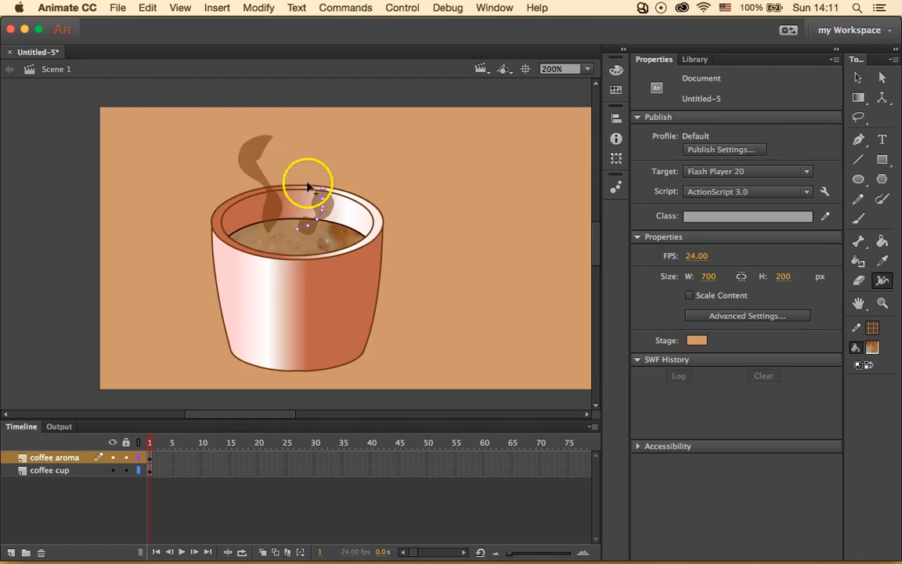
# Insert another timeline layer and name it "dark brown wave"
pyautogui.click(219, 8)
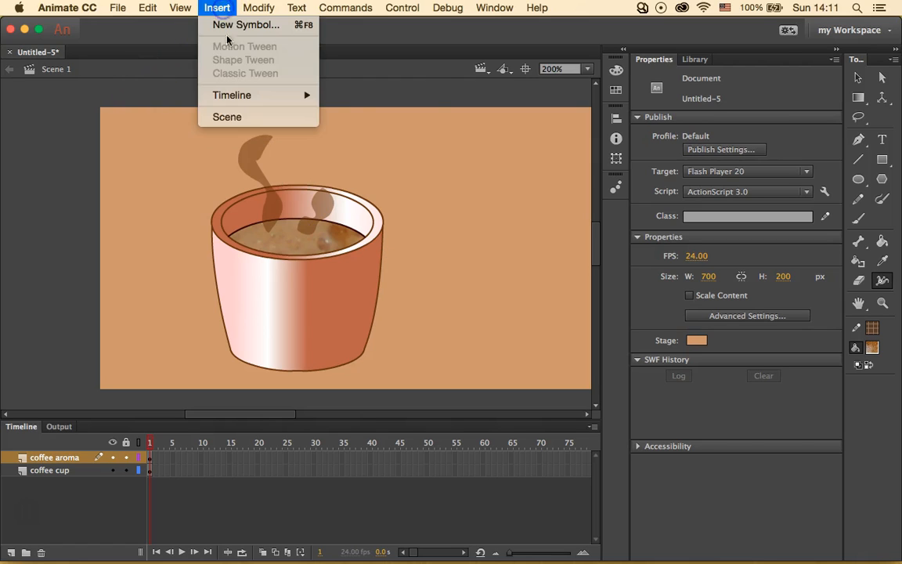
pyautogui.moveTo(257, 94)
pyautogui.click(331, 98)
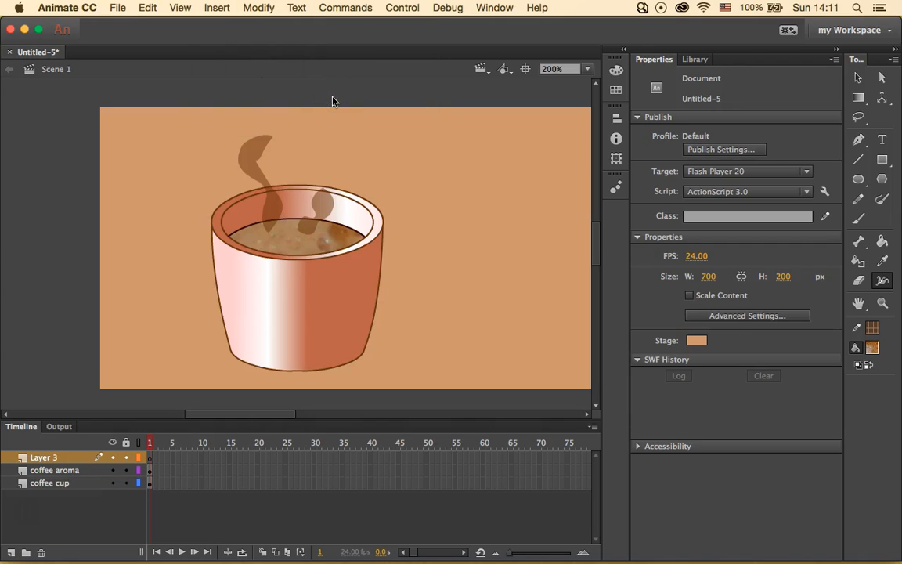
pyautogui.click(47, 462)
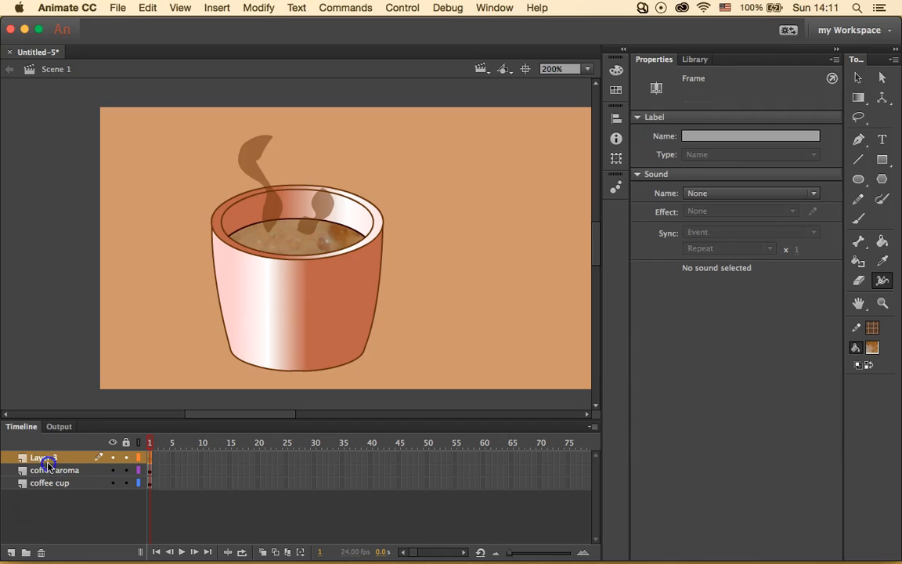
pyautogui.doubleClick(47, 462)
pyautogui.write('cark br')
pyautogui.press('BackSpace')
pyautogui.write('rown wave')
pyautogui.press('Return')
# Move the dark brown wave layer beneath the other layers and lock the coffee aroma and coffee cup layers
pyautogui.moveTo(6, 461); pyautogui.dragTo(4, 487)
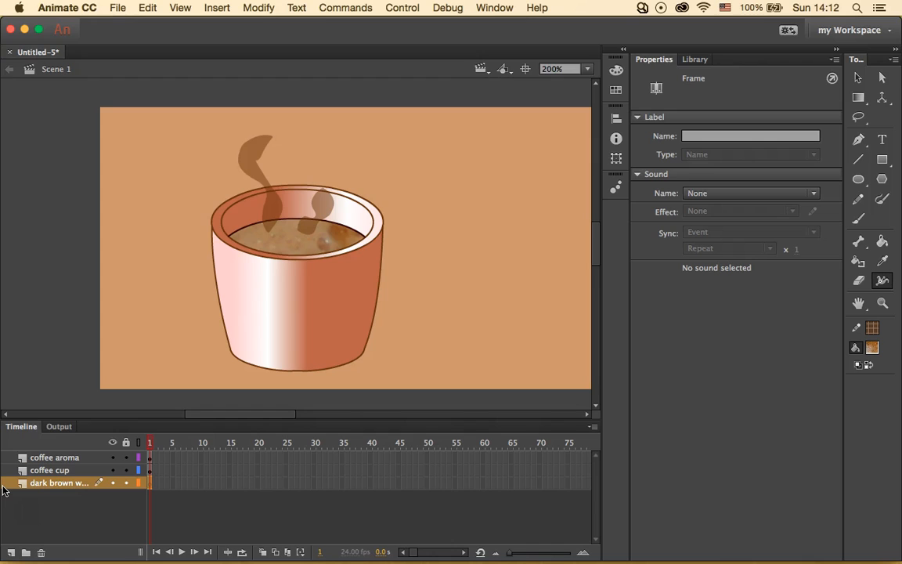
pyautogui.click(125, 457)
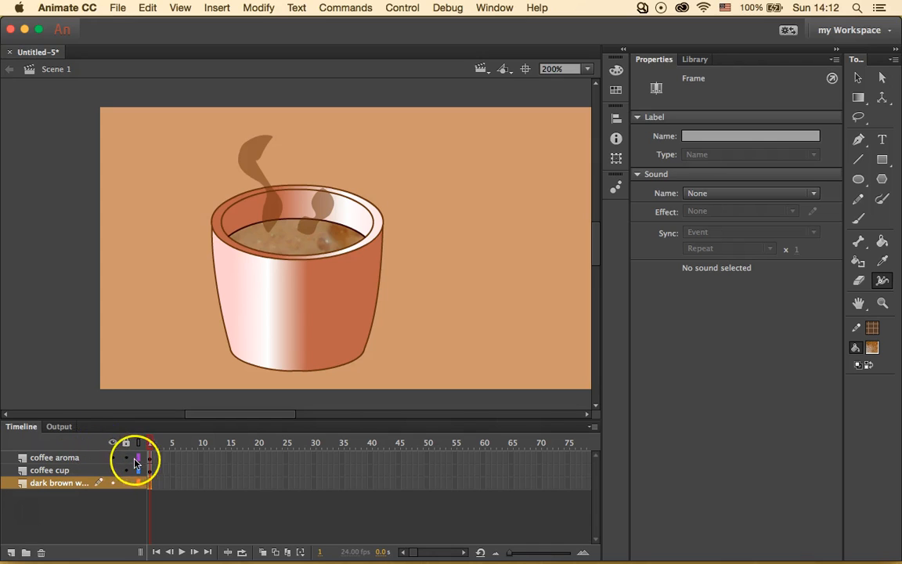
pyautogui.click(126, 470)
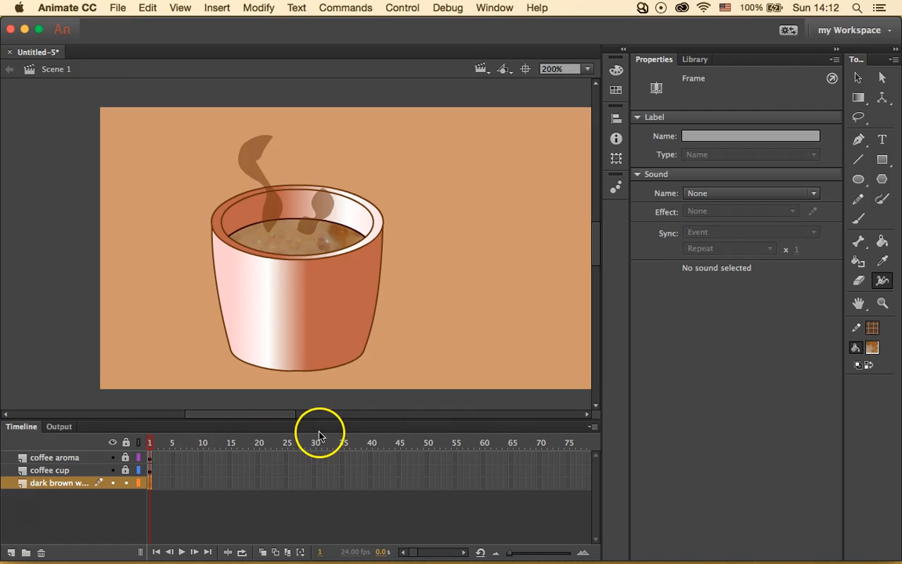
# Show the whole stage centered at 100% and set the Pen tool's stroke color to #660000 with 100% alpha
pyautogui.click(859, 140)
pyautogui.click(588, 69)
pyautogui.click(568, 148)
pyautogui.hscroll(5, 503, 209)
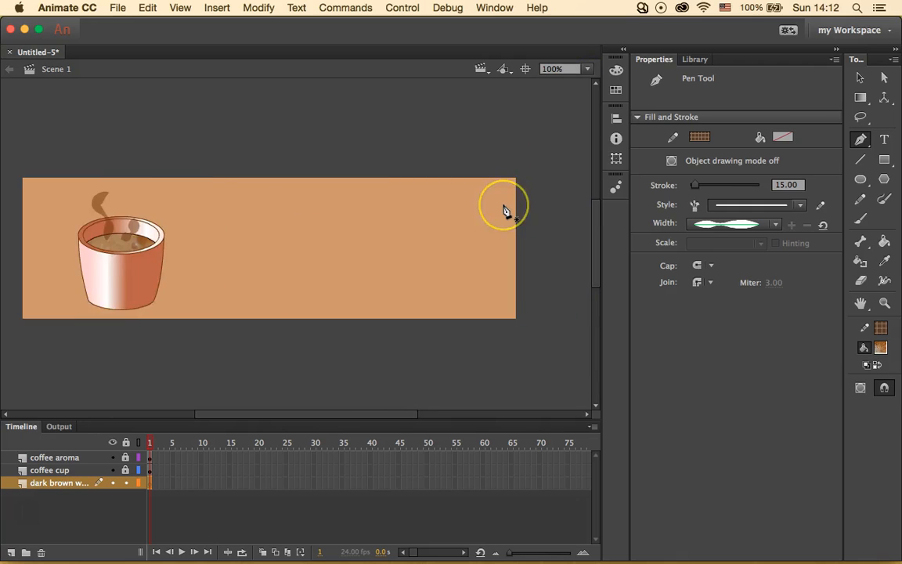
pyautogui.hscroll(-2, 504, 210)
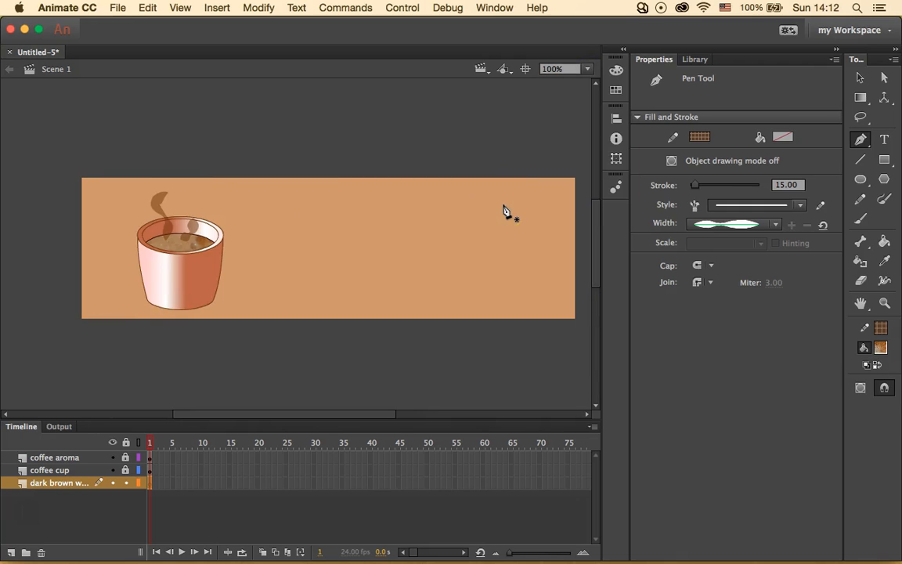
pyautogui.click(526, 68)
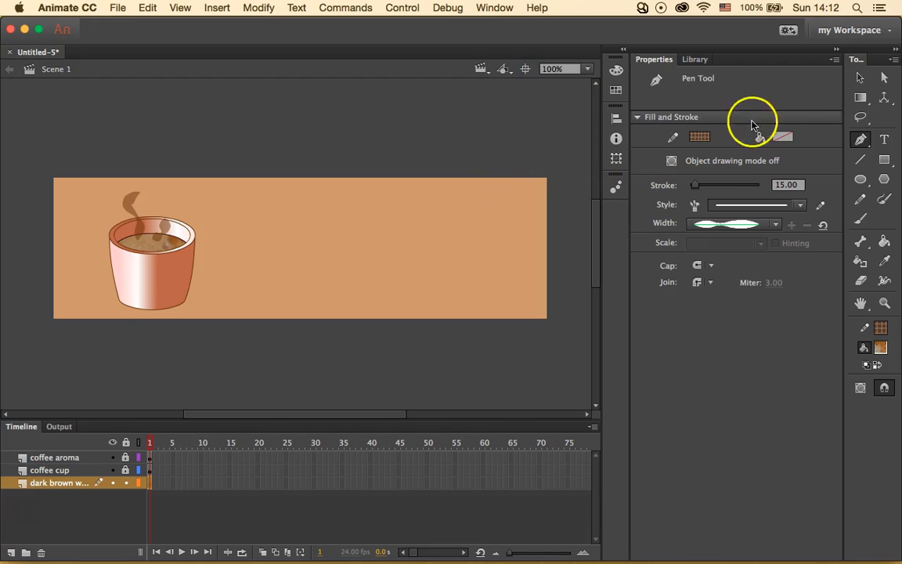
pyautogui.click(701, 138)
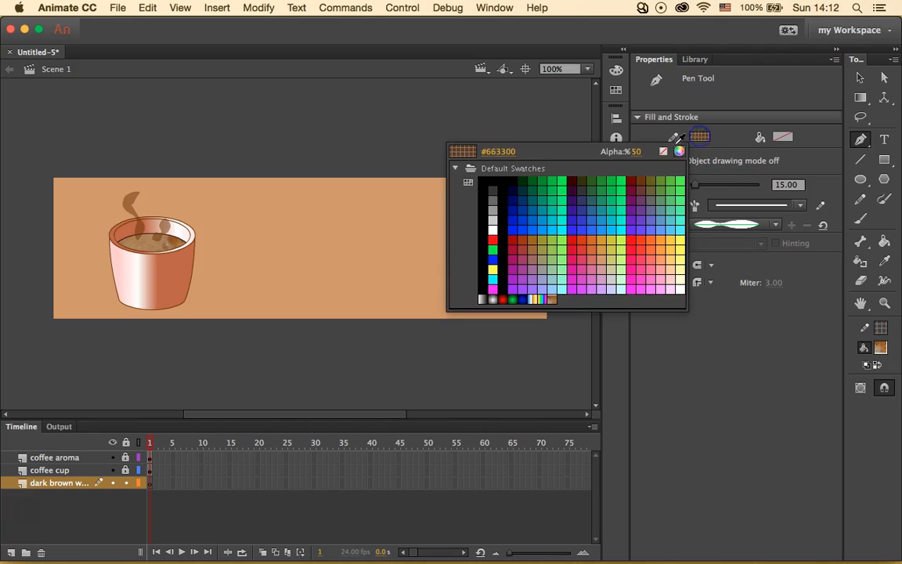
pyautogui.click(633, 181)
pyautogui.click(699, 137)
pyautogui.moveTo(647, 151); pyautogui.dragTo(695, 153)
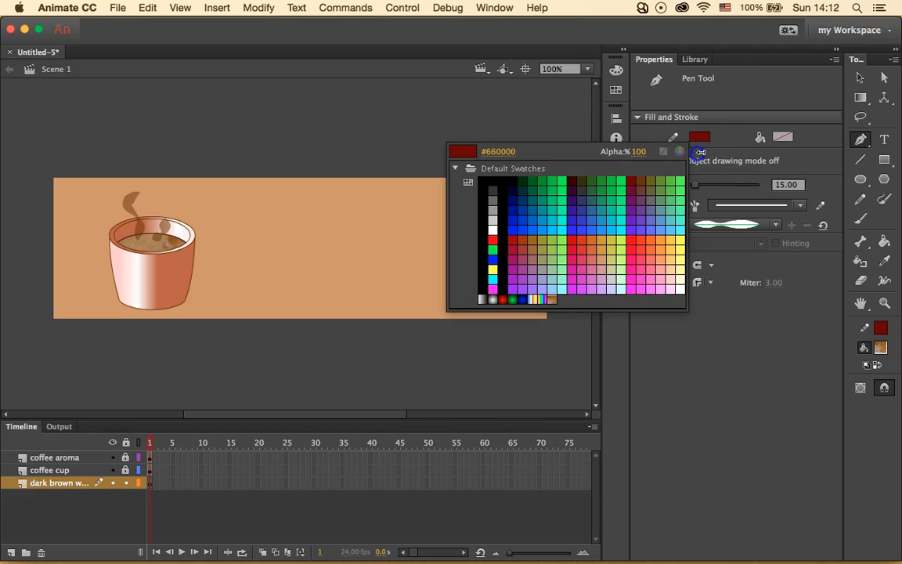
pyautogui.click(699, 157)
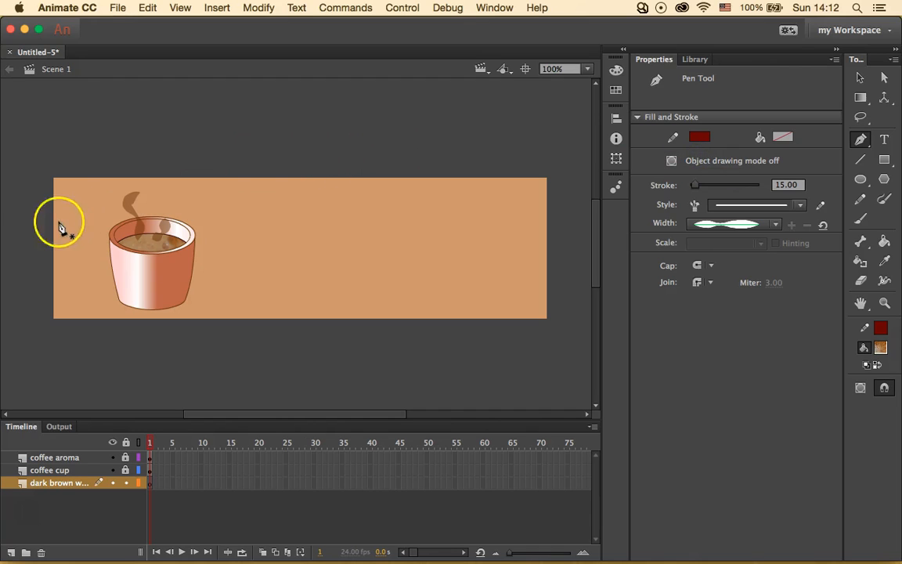
pyautogui.click(13, 235)
pyautogui.moveTo(73, 224); pyautogui.dragTo(112, 224)
pyautogui.moveTo(229, 227); pyautogui.dragTo(291, 224)
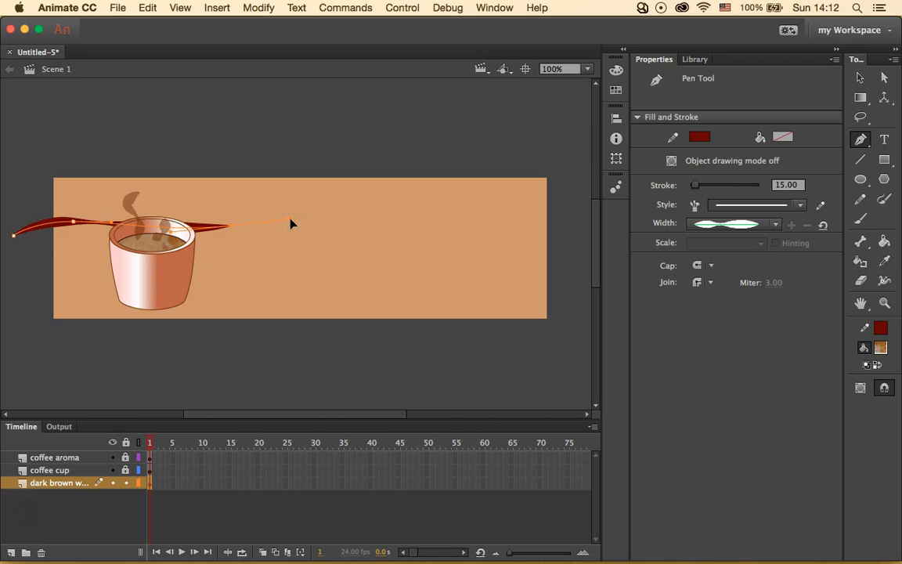
pyautogui.hotkey('ctrl', 'z')
pyautogui.hotkey('ctrl', 'z')
pyautogui.click(613, 197)
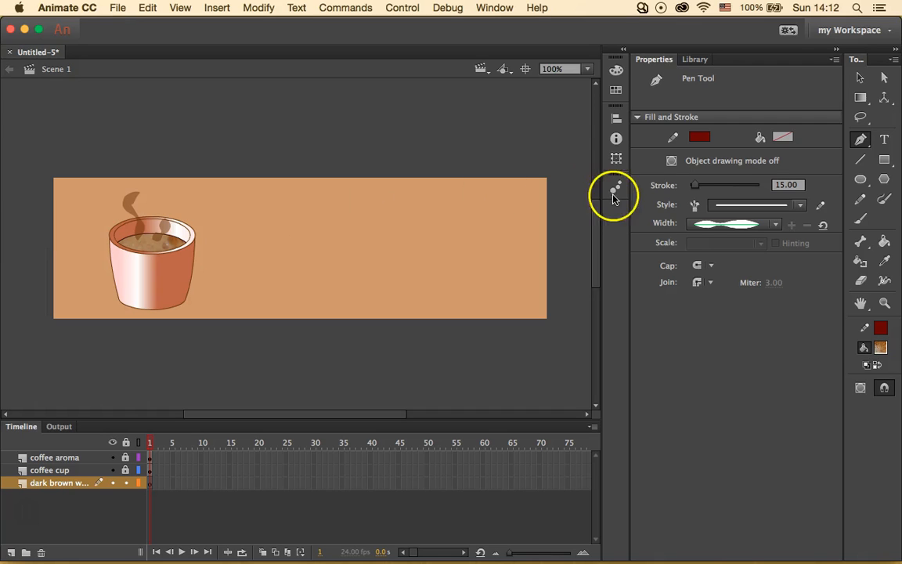
# Set the Pen tool's stroke height to 1.00 and choose the uniform width profile
pyautogui.click(786, 190)
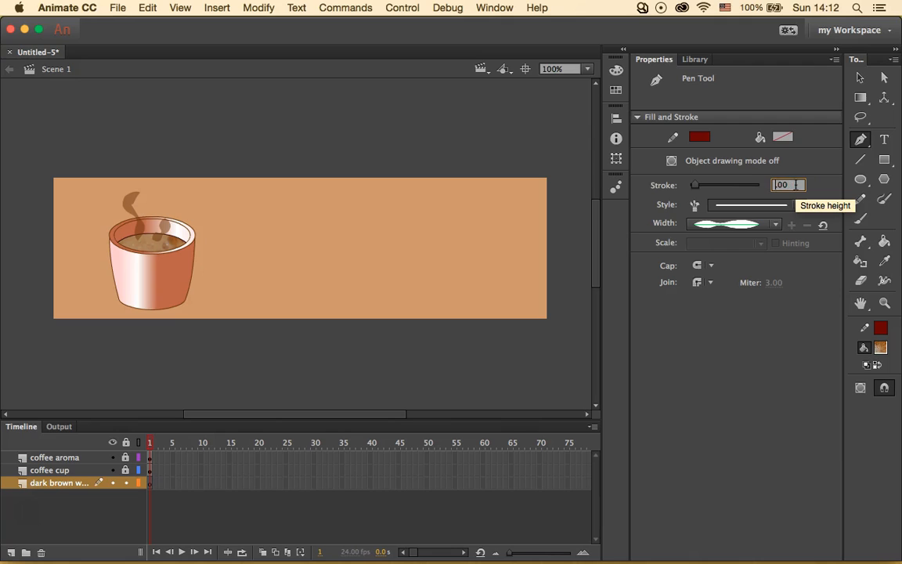
pyautogui.write('1.00')
pyautogui.click(765, 208)
pyautogui.click(750, 225)
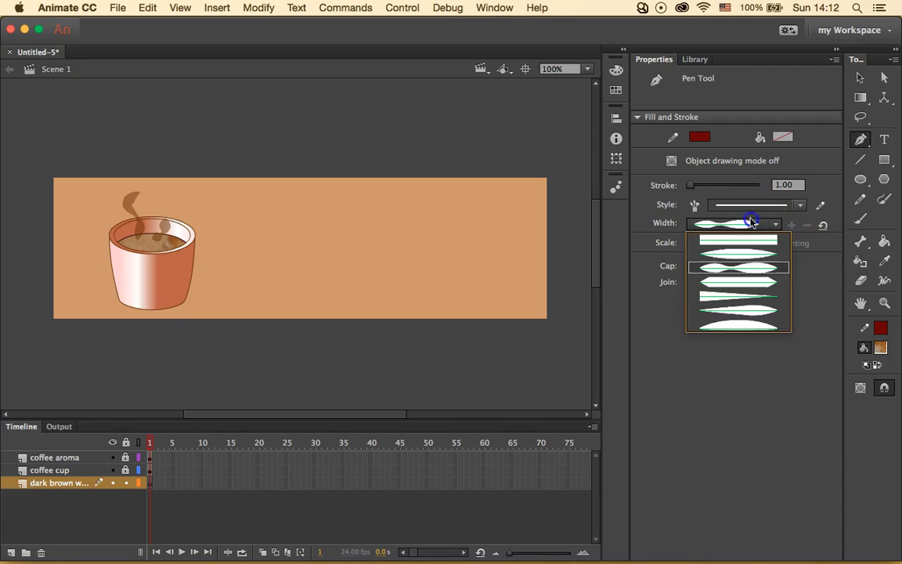
pyautogui.click(742, 249)
# Draw a wavy Pen path across the stage behind the cup, starting beyond the left edge and ending beyond the right edge
pyautogui.click(27, 251)
pyautogui.moveTo(83, 226); pyautogui.dragTo(156, 205)
pyautogui.moveTo(249, 230); pyautogui.dragTo(314, 227)
pyautogui.moveTo(418, 227); pyautogui.dragTo(467, 222)
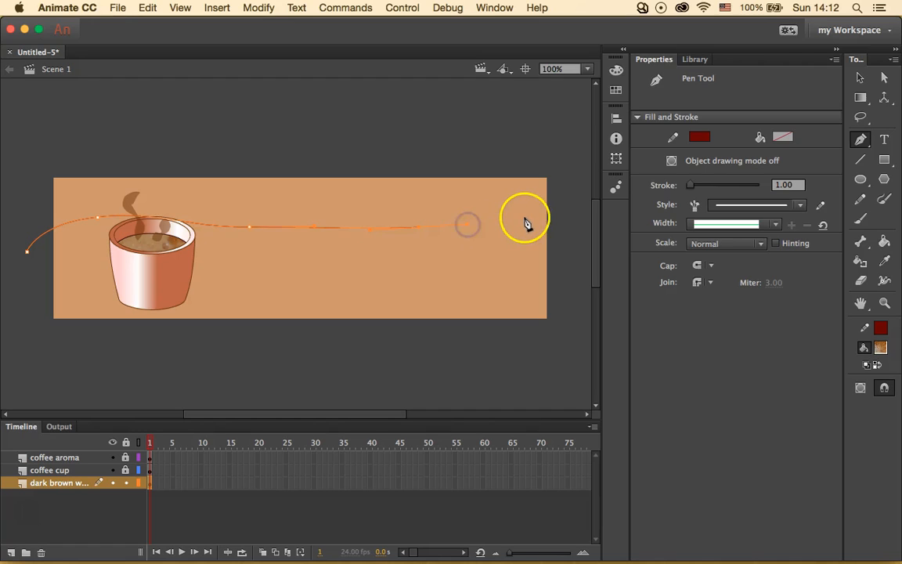
pyautogui.press('super+z')
pyautogui.moveTo(399, 197); pyautogui.dragTo(436, 192)
pyautogui.moveTo(540, 201); pyautogui.dragTo(563, 219)
pyautogui.click(574, 233)
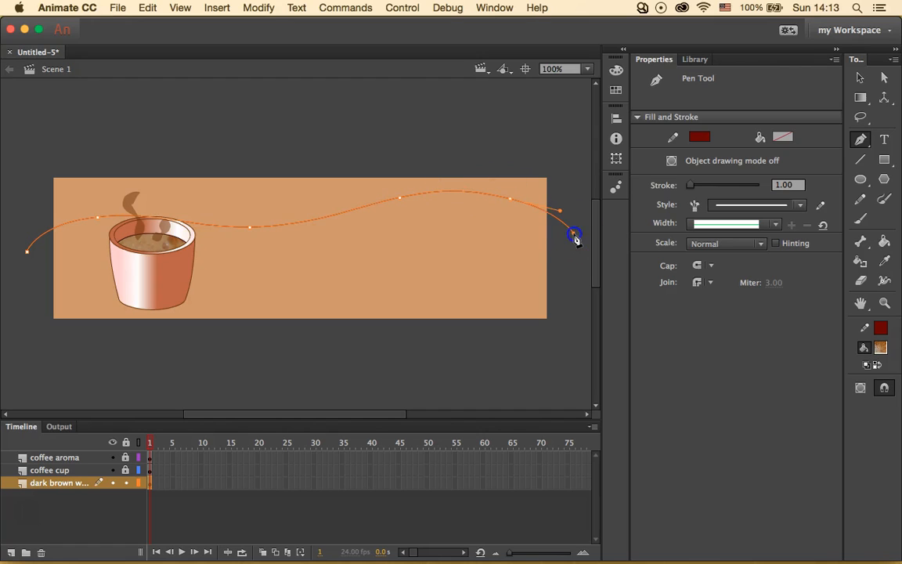
# Draw the wave's curved lower edge back beneath the upper curve with the Pen tool and close the path beyond the stage's left edge
pyautogui.click(574, 274)
pyautogui.moveTo(481, 246); pyautogui.dragTo(350, 246)
pyautogui.moveTo(222, 242); pyautogui.dragTo(194, 234)
pyautogui.moveTo(91, 232); pyautogui.dragTo(58, 258)
pyautogui.moveTo(22, 287); pyautogui.dragTo(25, 304)
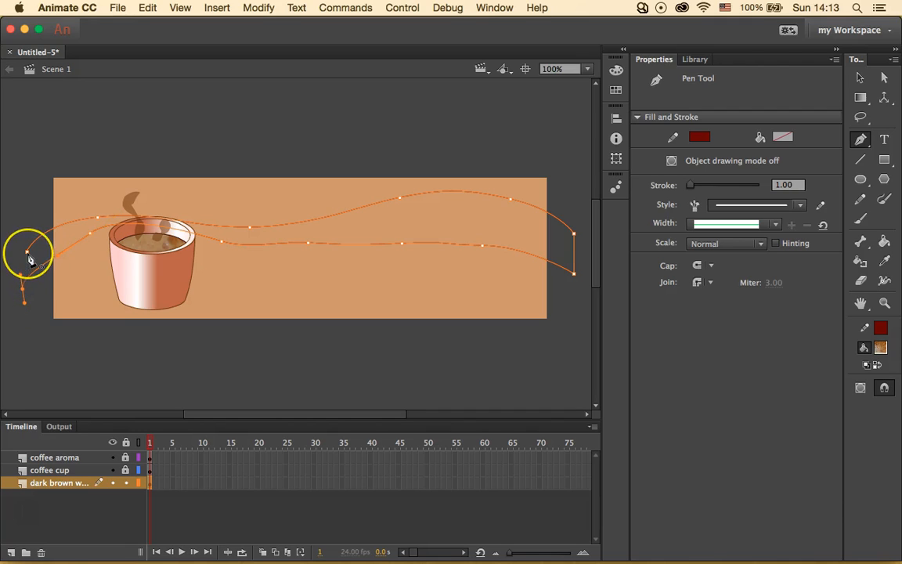
pyautogui.moveTo(28, 255); pyautogui.dragTo(28, 259)
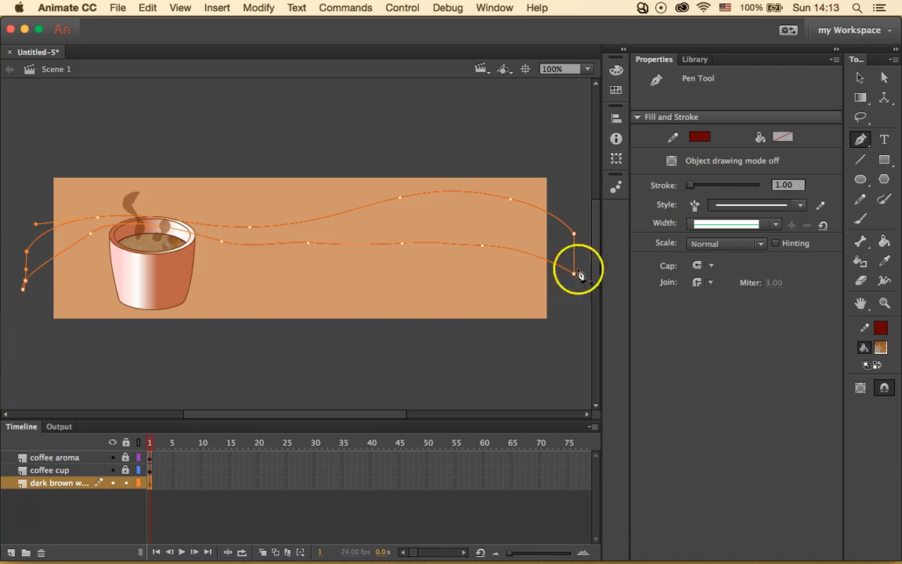
# Fill the closed wave shape with a solid dark brown using the Paint Bucket
pyautogui.click(885, 242)
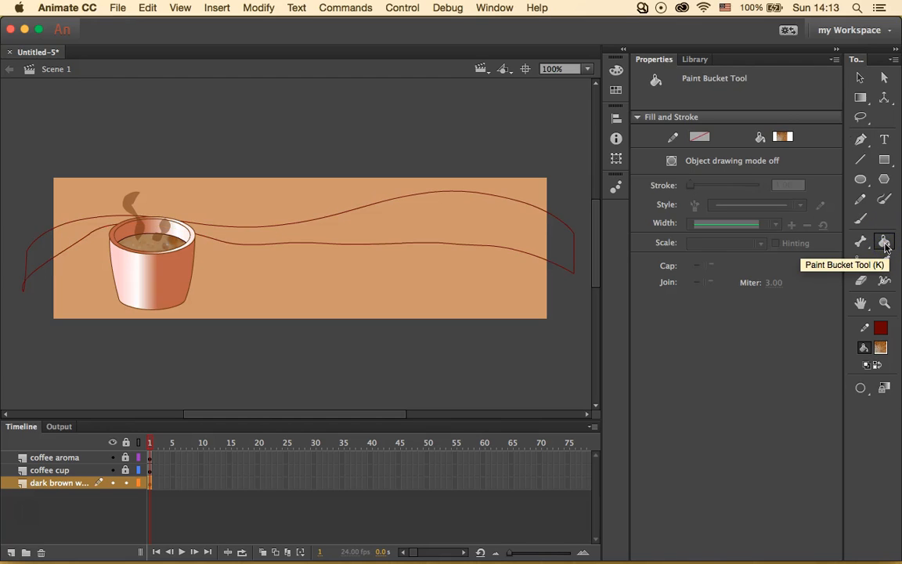
pyautogui.click(784, 137)
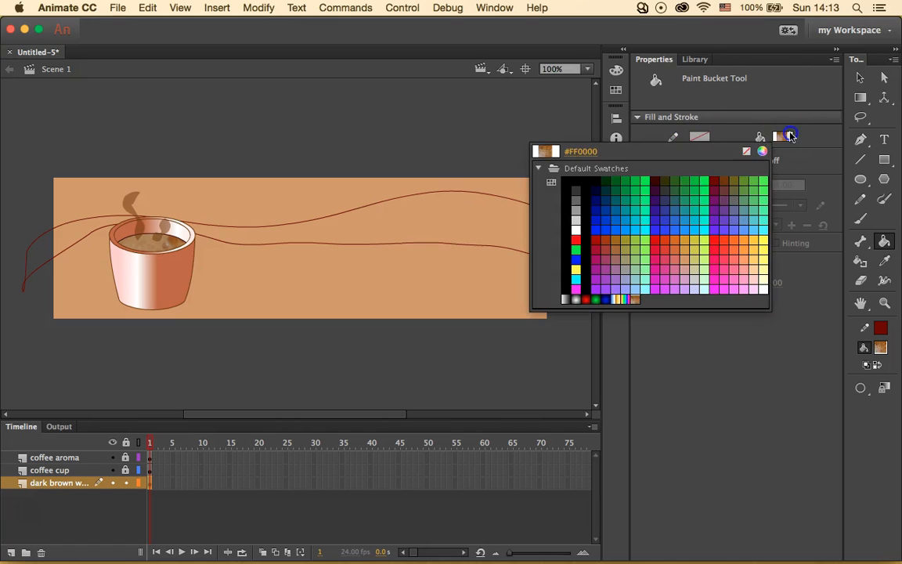
pyautogui.click(717, 180)
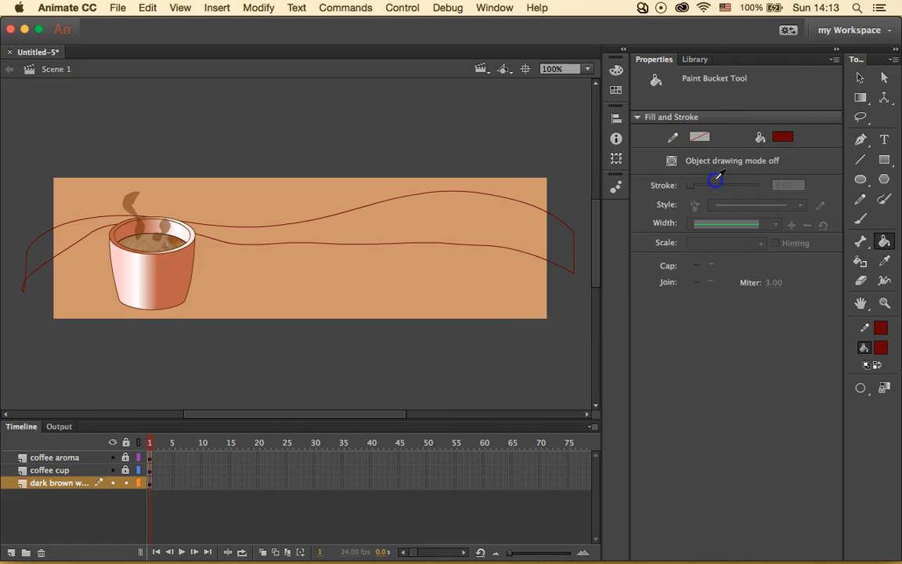
pyautogui.click(782, 138)
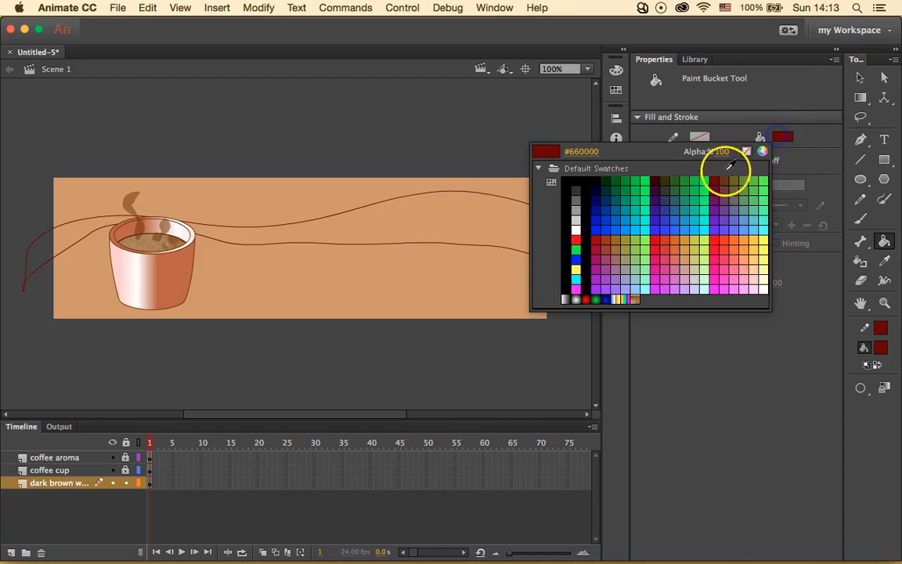
pyautogui.click(728, 177)
pyautogui.click(428, 222)
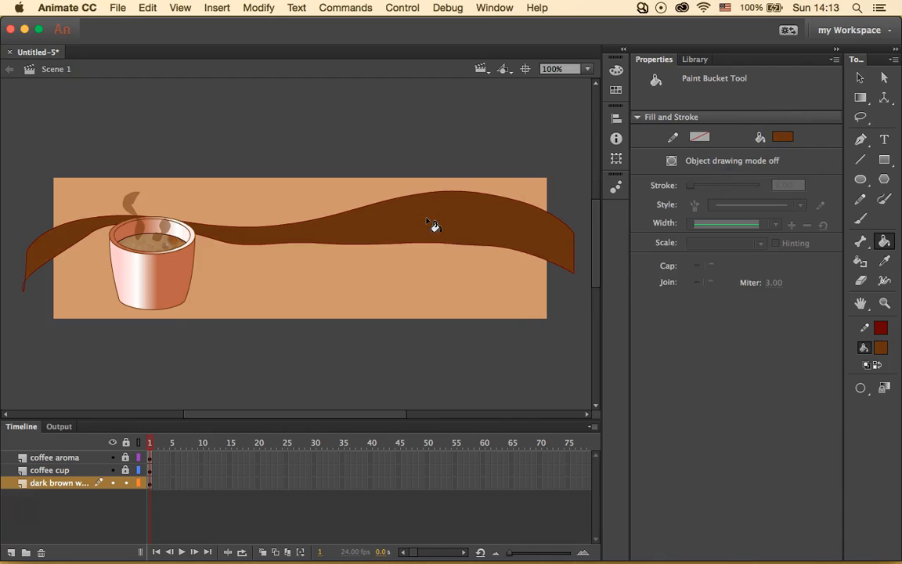
# Delete the dark red outline segments along the wave's upper and lower edges
pyautogui.click(862, 77)
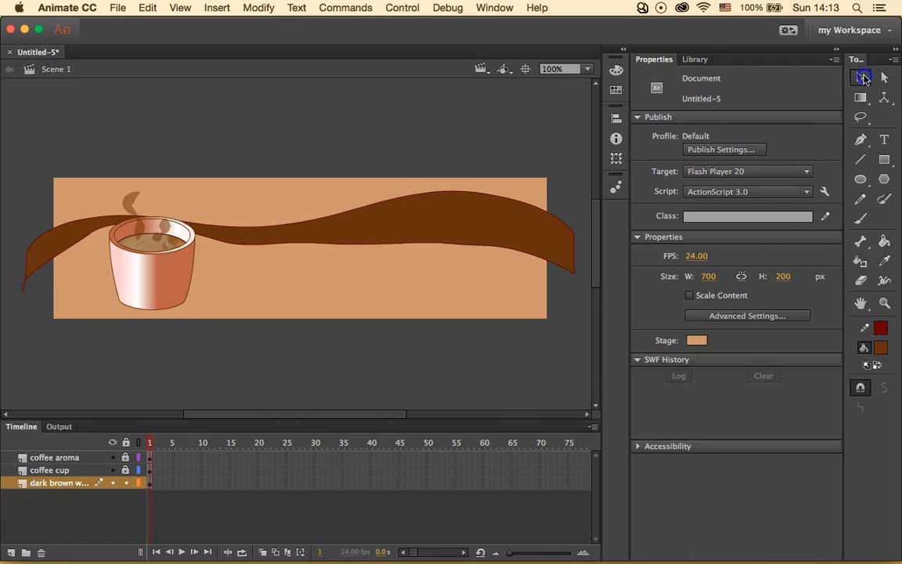
pyautogui.click(497, 199)
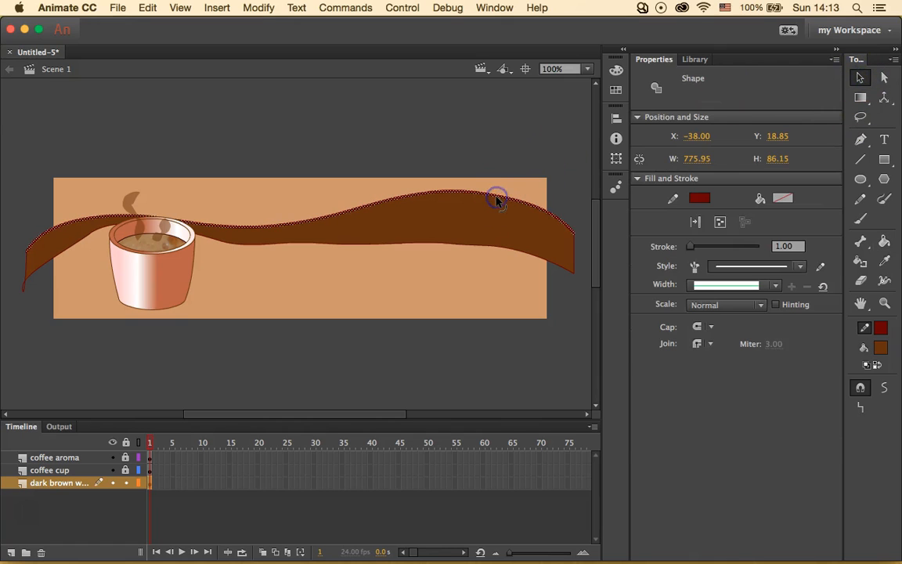
pyautogui.press('Delete')
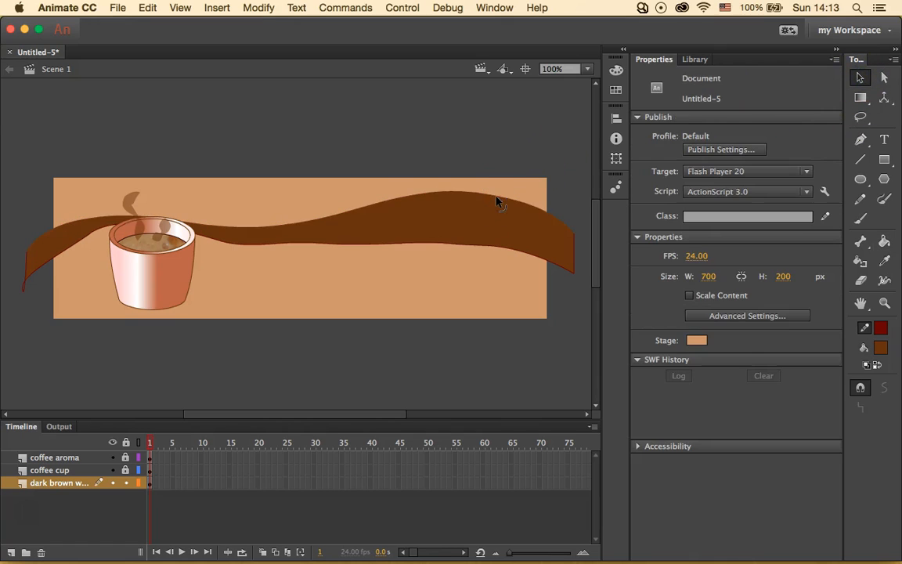
pyautogui.click(496, 248)
pyautogui.press('Delete')
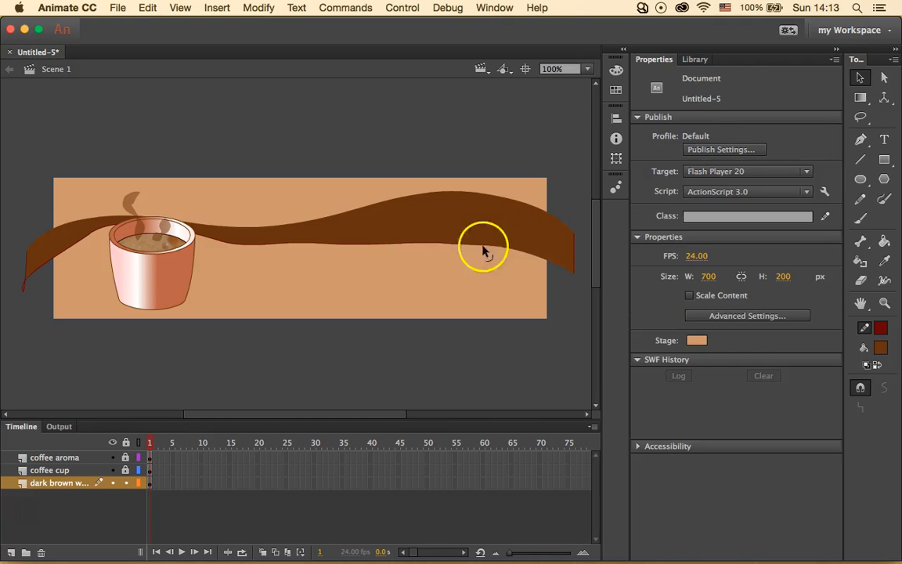
pyautogui.click(430, 249)
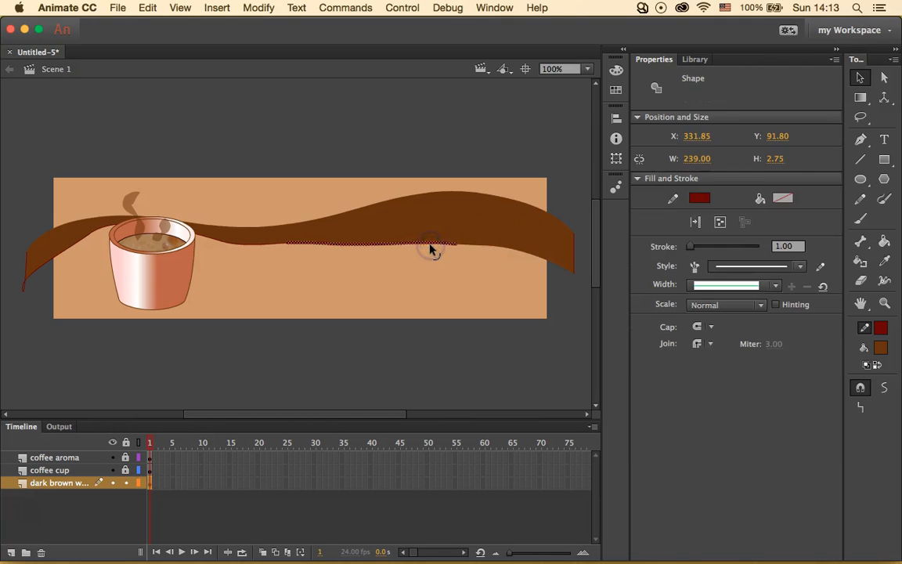
pyautogui.press('Delete')
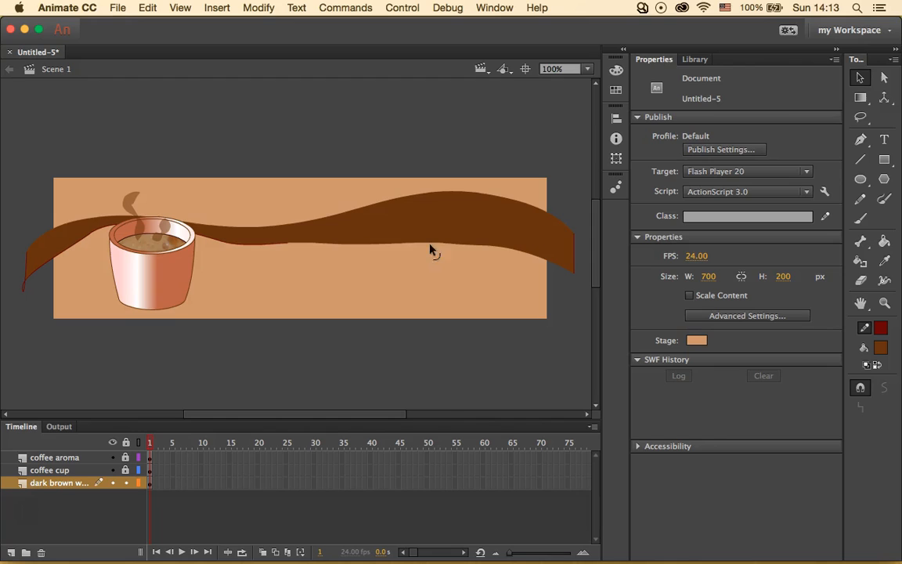
pyautogui.click(263, 248)
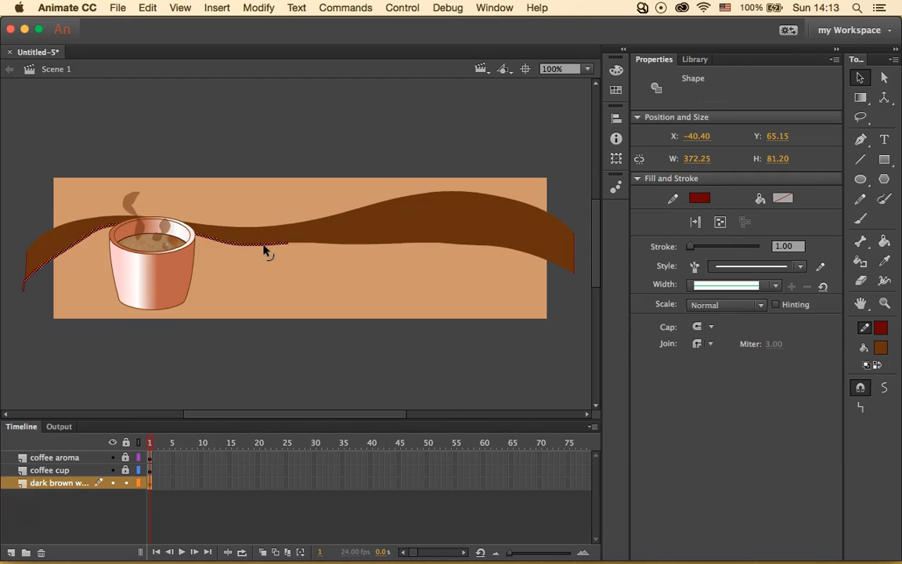
pyautogui.press('Delete')
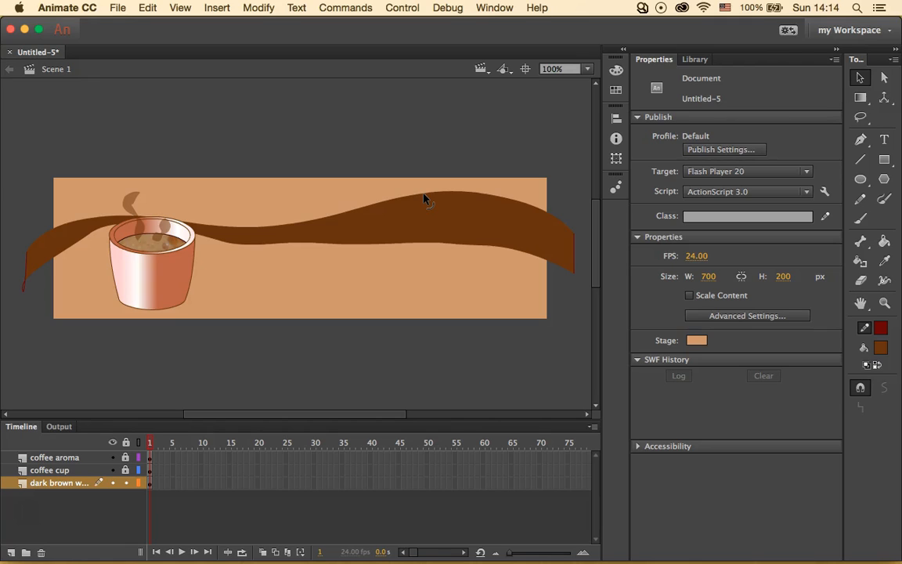
# Reshape the wave's lower edge into a smooth curve that follows the rise and fall of its upper edge
pyautogui.moveTo(446, 245)
pyautogui.mouseDown()
pyautogui.moveTo(445, 235)
pyautogui.moveTo(451, 244)
pyautogui.moveTo(431, 240)
pyautogui.moveTo(444, 238)
pyautogui.mouseUp()
pyautogui.moveTo(412, 246); pyautogui.dragTo(393, 233)
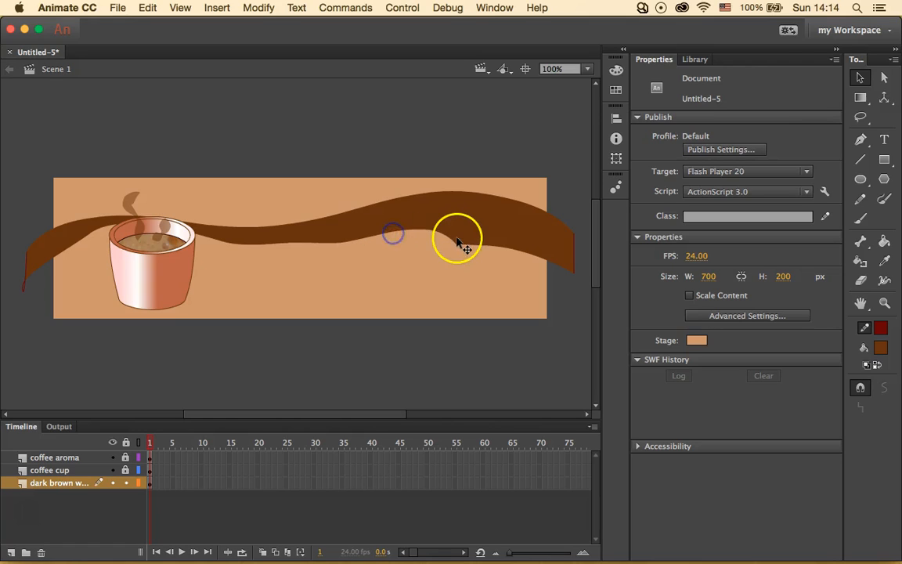
pyautogui.moveTo(461, 238); pyautogui.dragTo(522, 253)
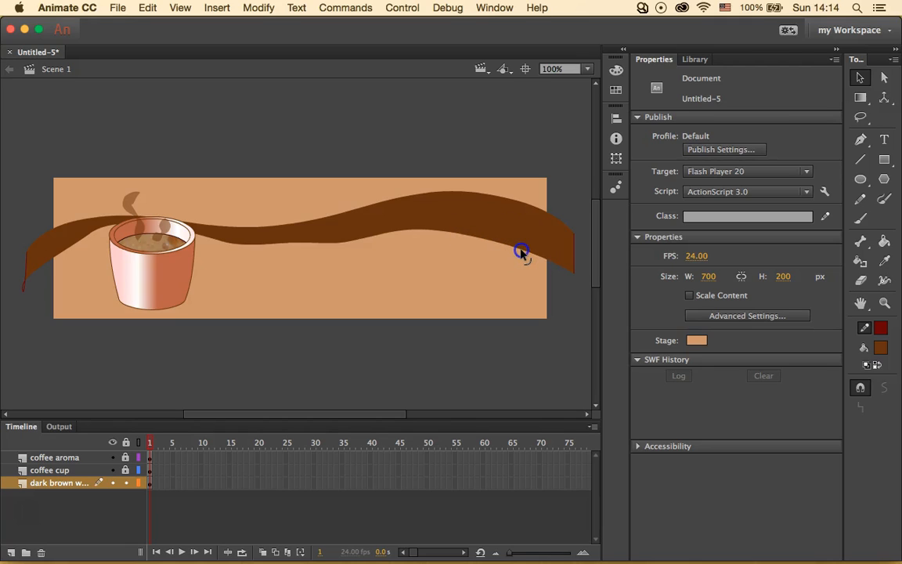
pyautogui.moveTo(297, 251); pyautogui.dragTo(222, 242)
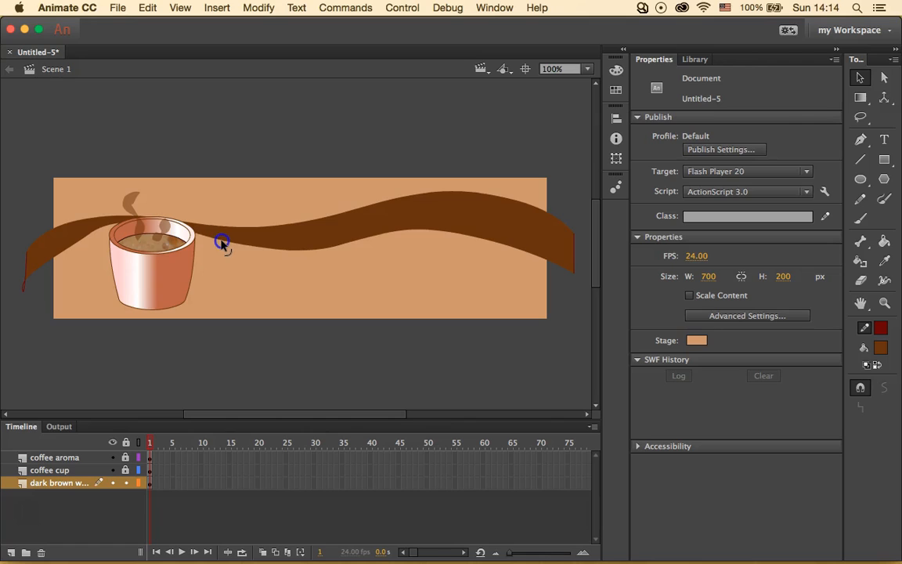
pyautogui.moveTo(75, 244); pyautogui.dragTo(69, 244)
pyautogui.moveTo(92, 276); pyautogui.dragTo(92, 276)
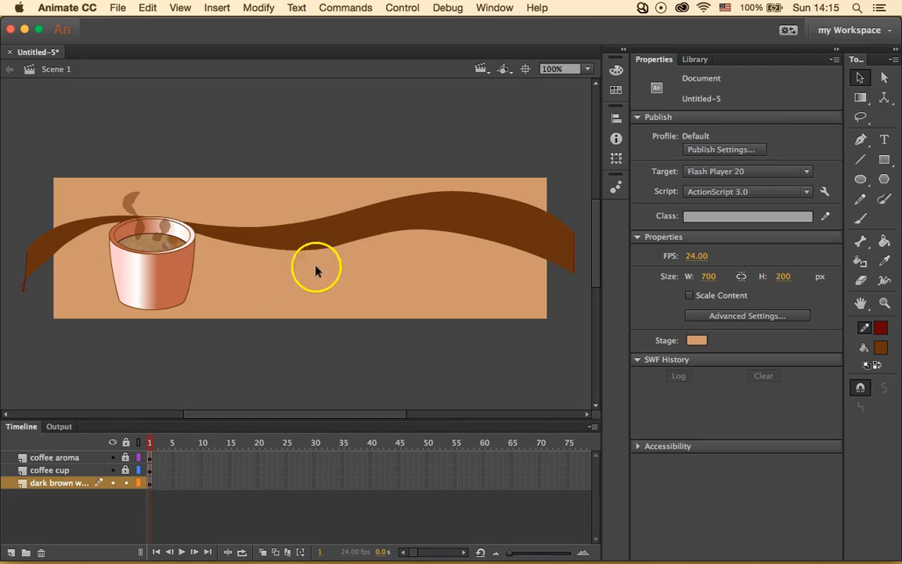
# Adjust the anchor point on the right part of the wave's upper edge with the Subselection tool to smooth the crest
pyautogui.click(883, 79)
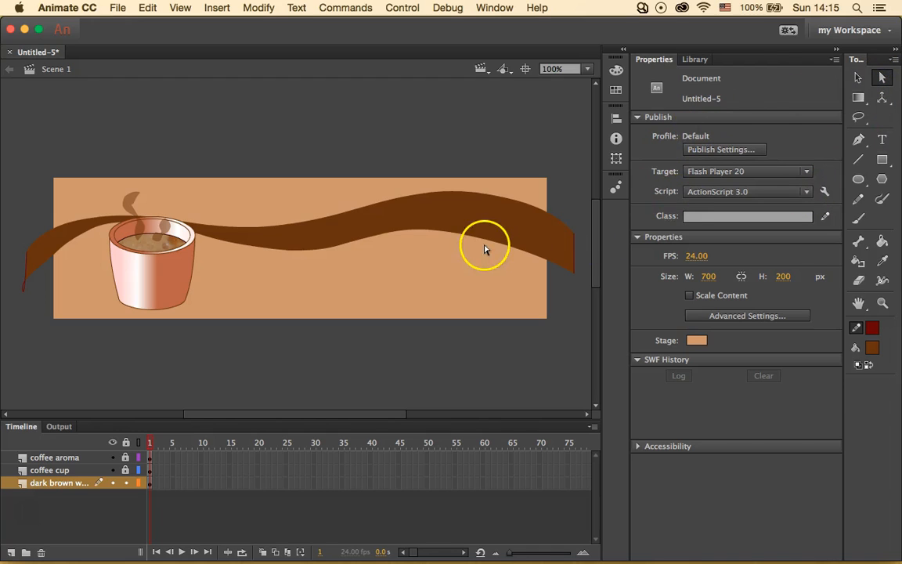
pyautogui.click(452, 235)
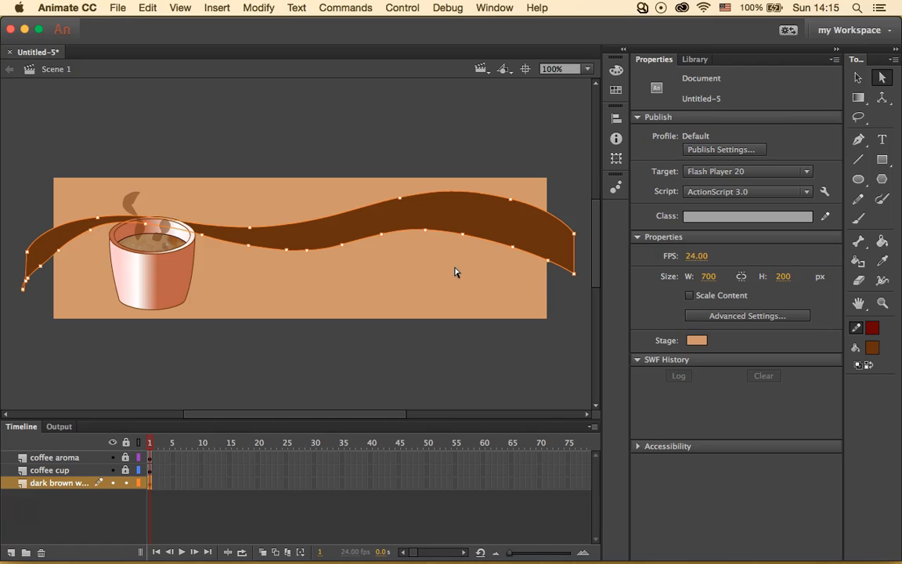
pyautogui.click(510, 200)
pyautogui.moveTo(509, 201); pyautogui.dragTo(547, 207)
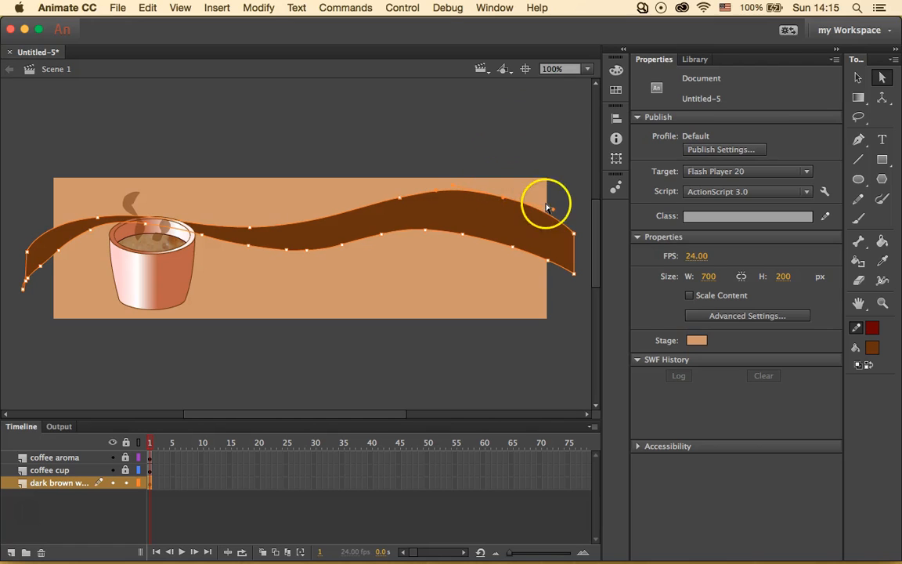
pyautogui.click(556, 158)
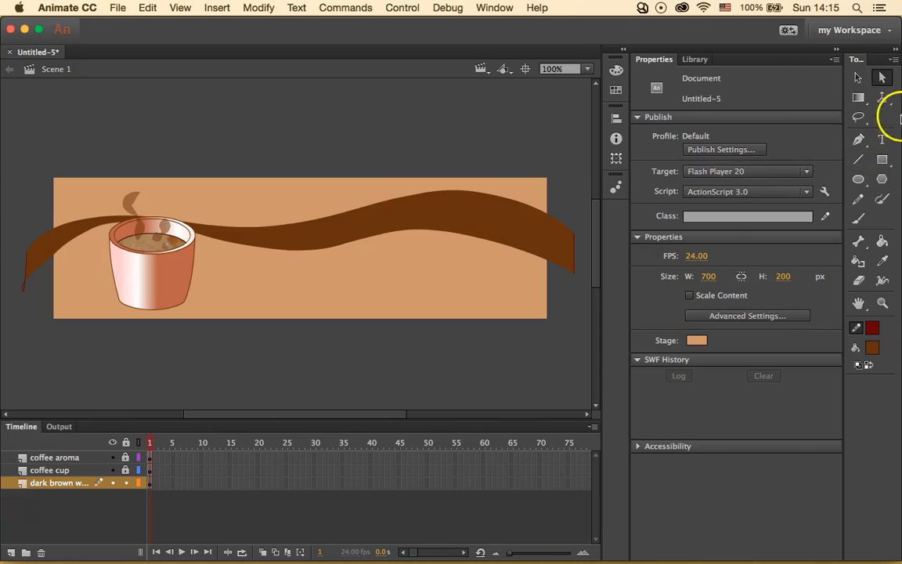
# Add anchor points along the wave's upper edge, including near the stage's right edge and on the rising slope
pyautogui.click(861, 141)
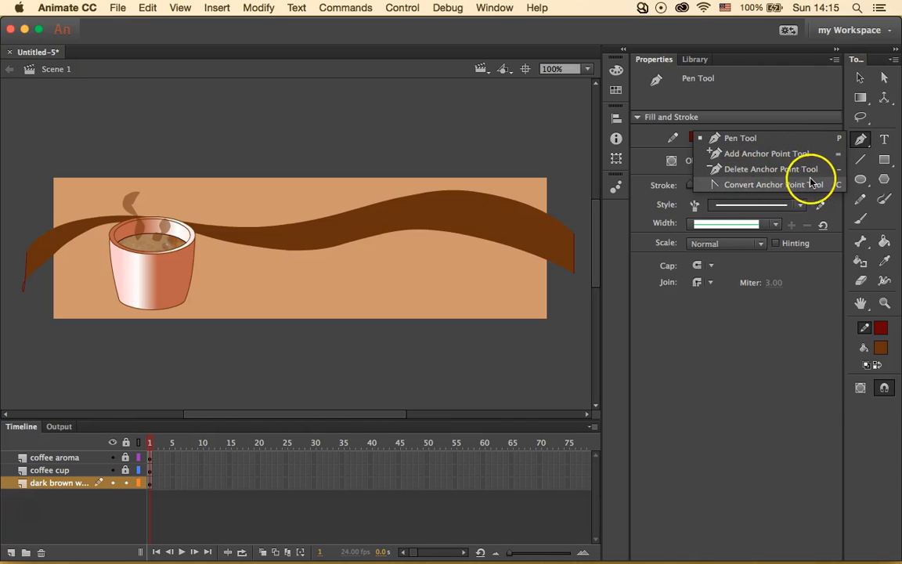
pyautogui.click(799, 157)
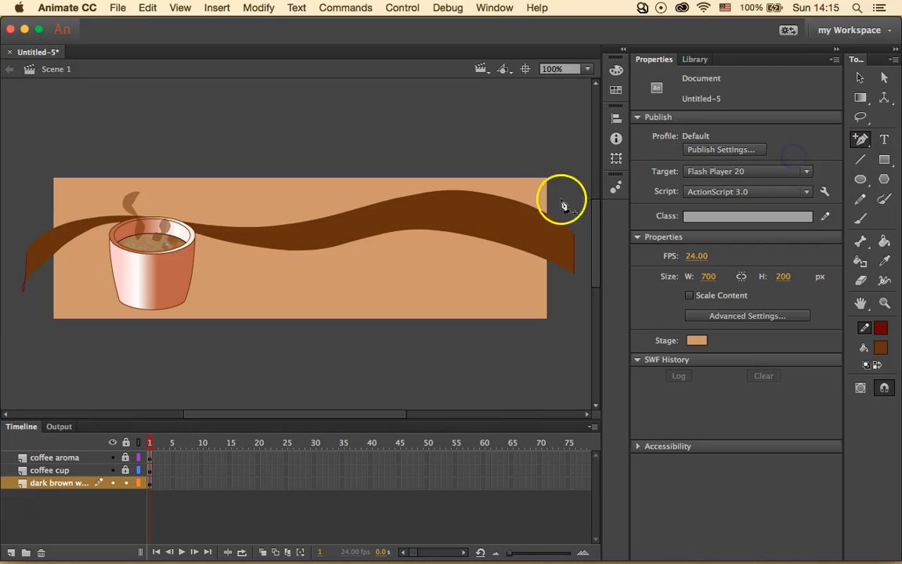
pyautogui.click(538, 211)
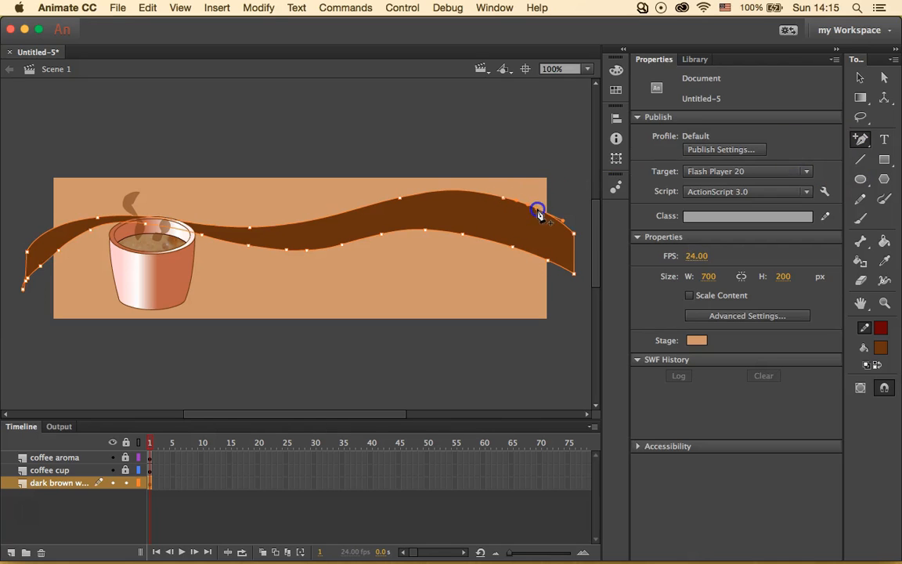
pyautogui.click(371, 205)
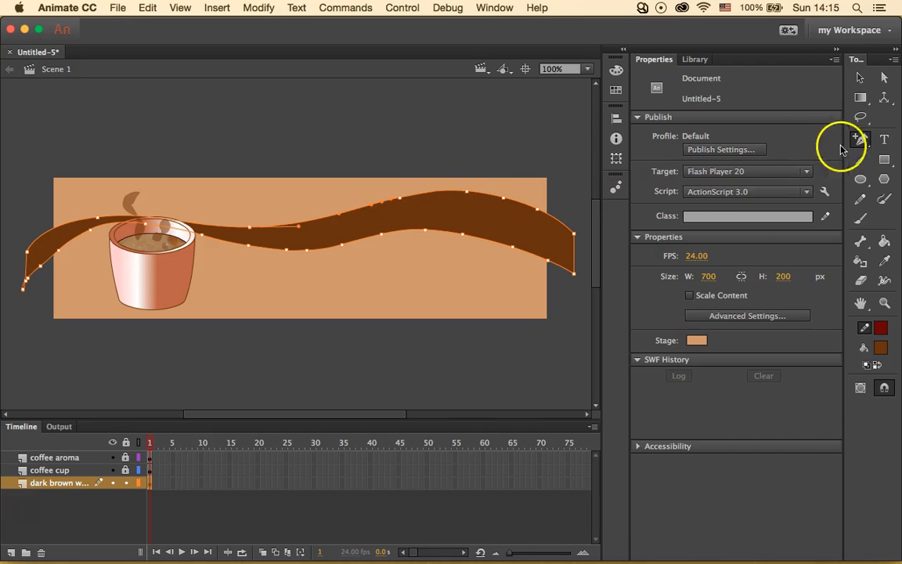
# Try deleting anchor points from the right part of the wave's upper edge, and undo the deletions
pyautogui.moveTo(861, 139); pyautogui.dragTo(793, 171)
pyautogui.click(507, 204)
pyautogui.click(538, 205)
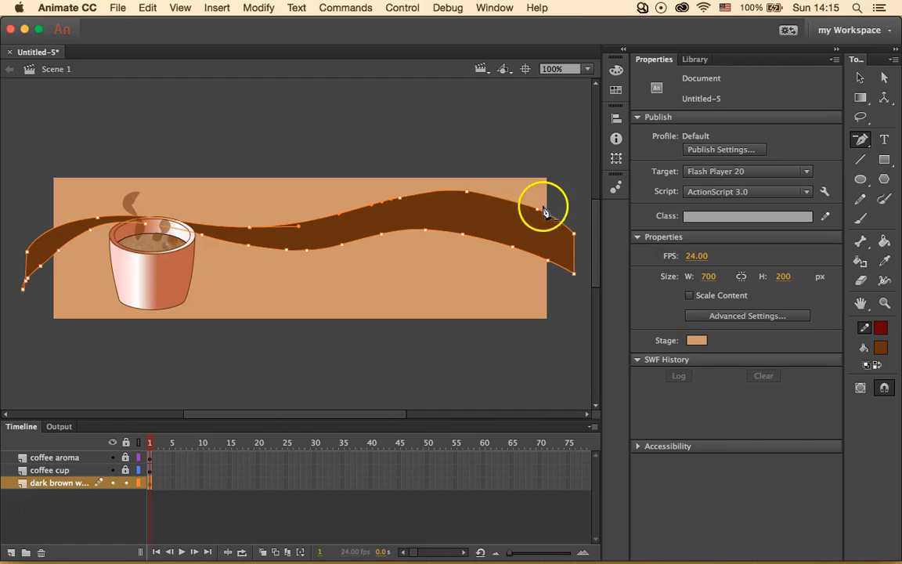
pyautogui.click(556, 244)
pyautogui.click(541, 229)
pyautogui.press('super+z')
pyautogui.press('super+z')
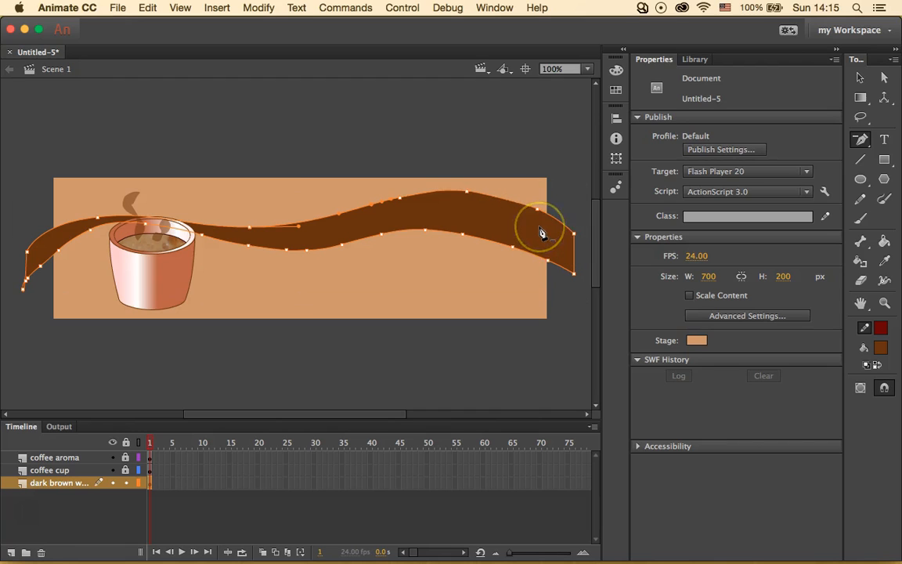
# Try the Convert Anchor Point tool on the right part of the wave's upper edge, and undo the change
pyautogui.click(861, 140)
pyautogui.click(807, 185)
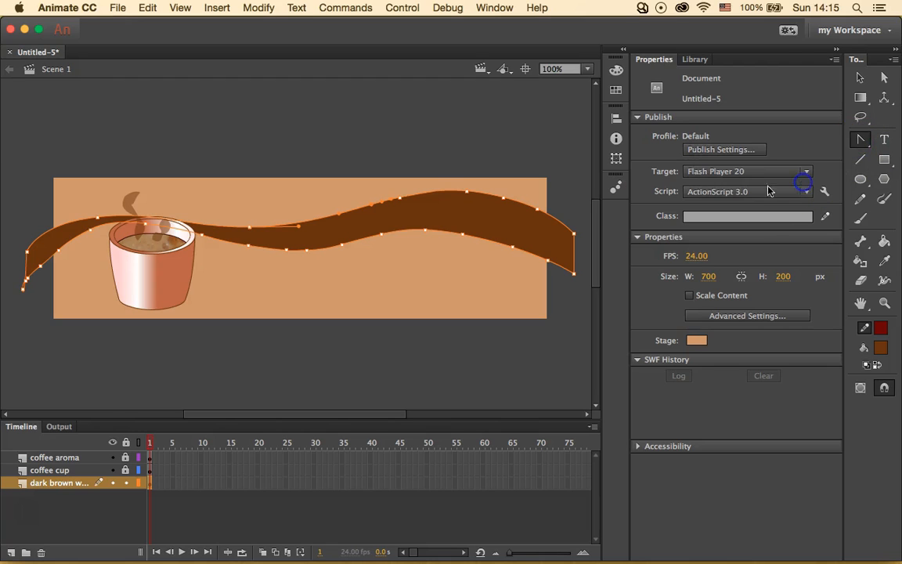
pyautogui.moveTo(487, 195); pyautogui.dragTo(597, 153)
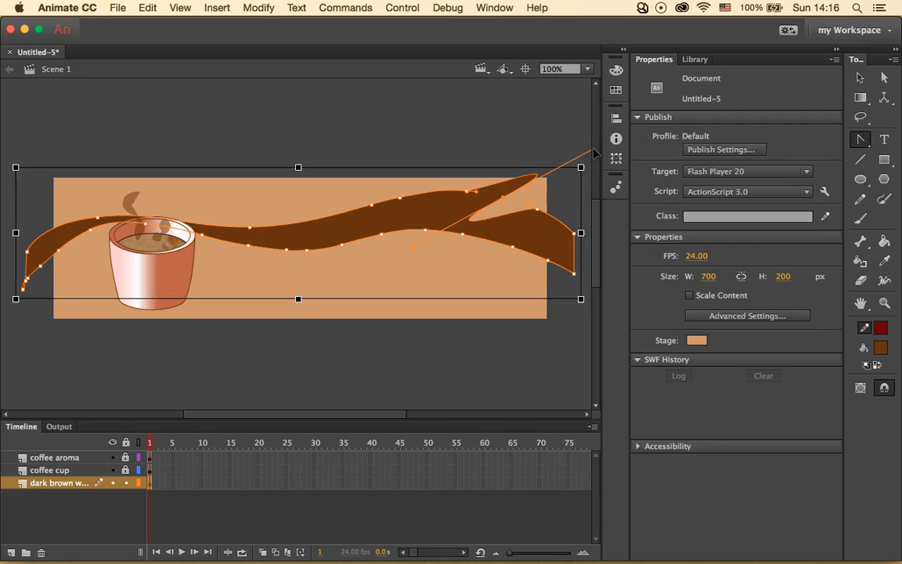
pyautogui.hotkey('ctrl', 'z')
pyautogui.click(864, 142)
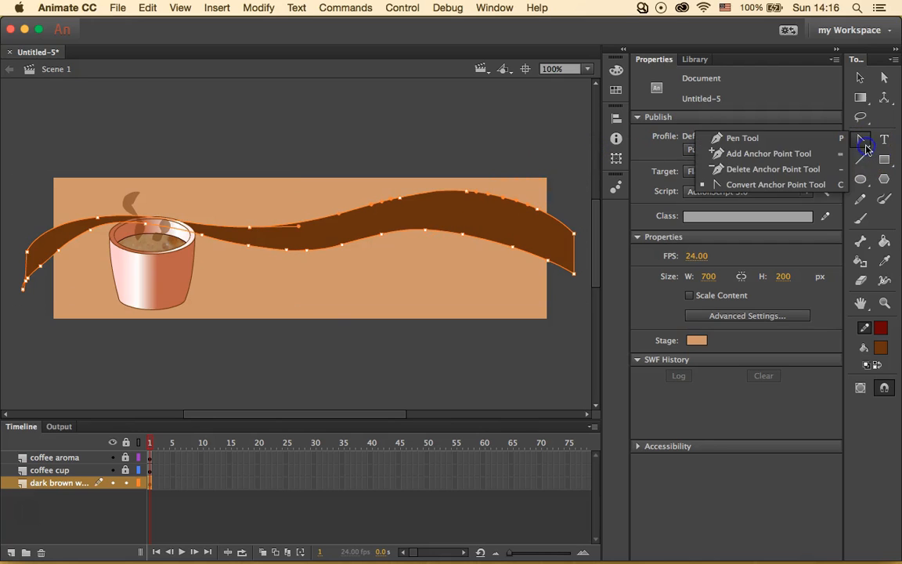
# Select the dark brown wave's fill with the Selection tool and copy it
pyautogui.click(860, 78)
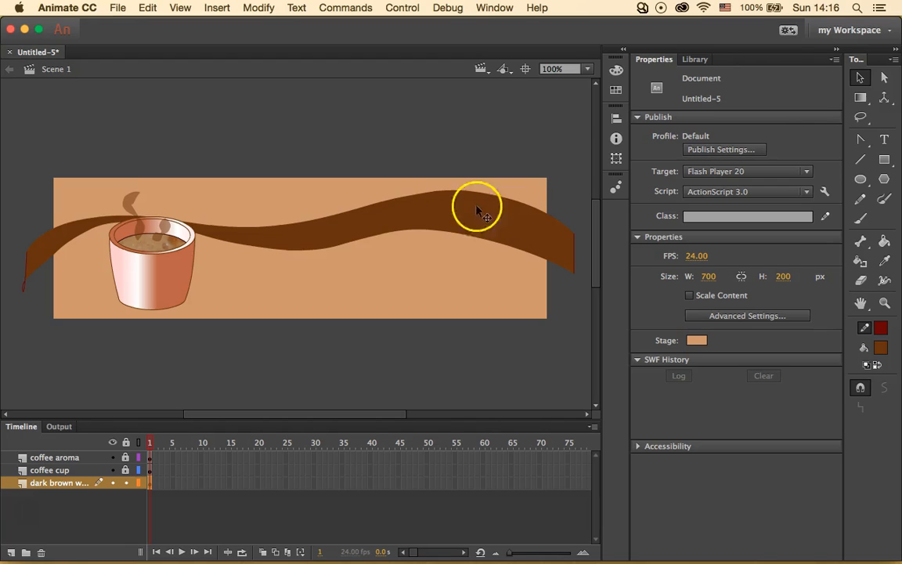
pyautogui.click(387, 220)
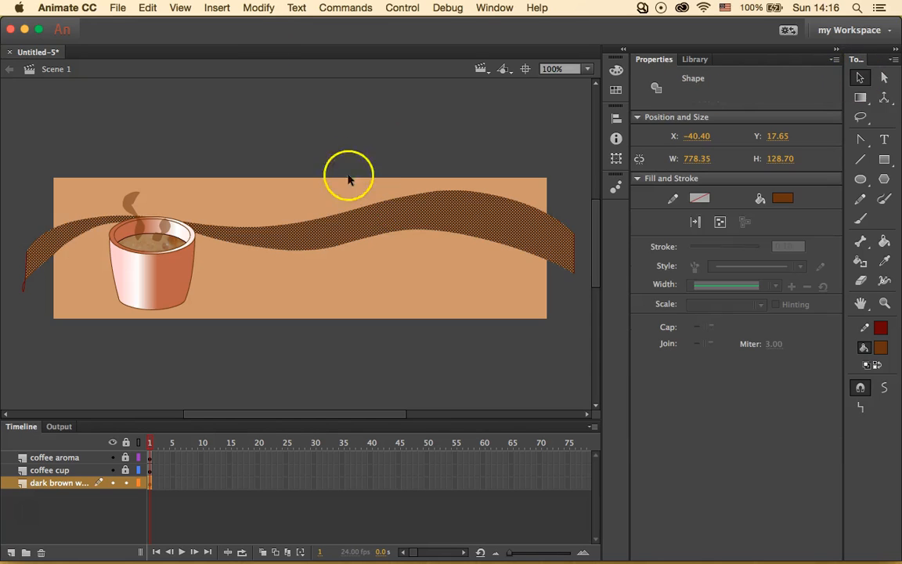
pyautogui.click(148, 8)
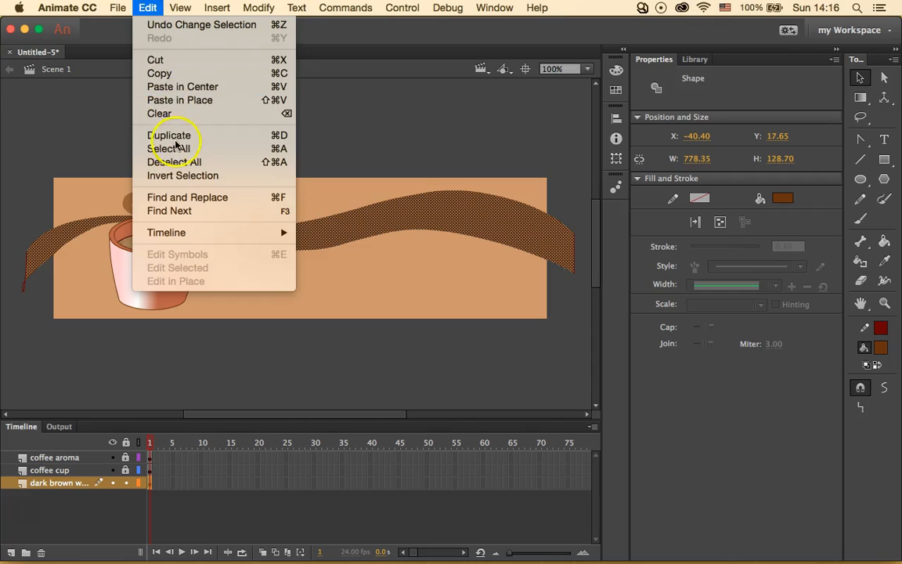
pyautogui.click(212, 73)
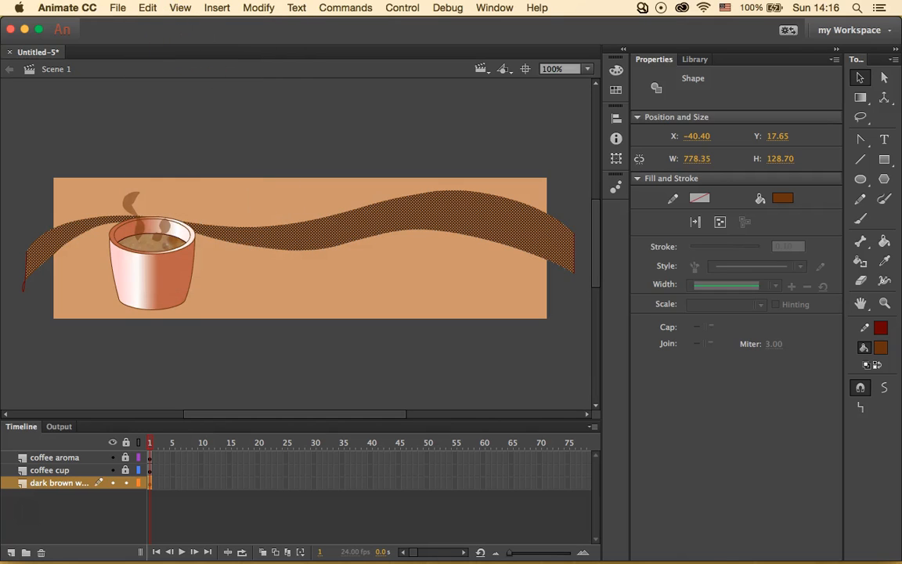
# Insert a new layer above the dark brown wave layer and name it "light brown wave"
pyautogui.click(217, 8)
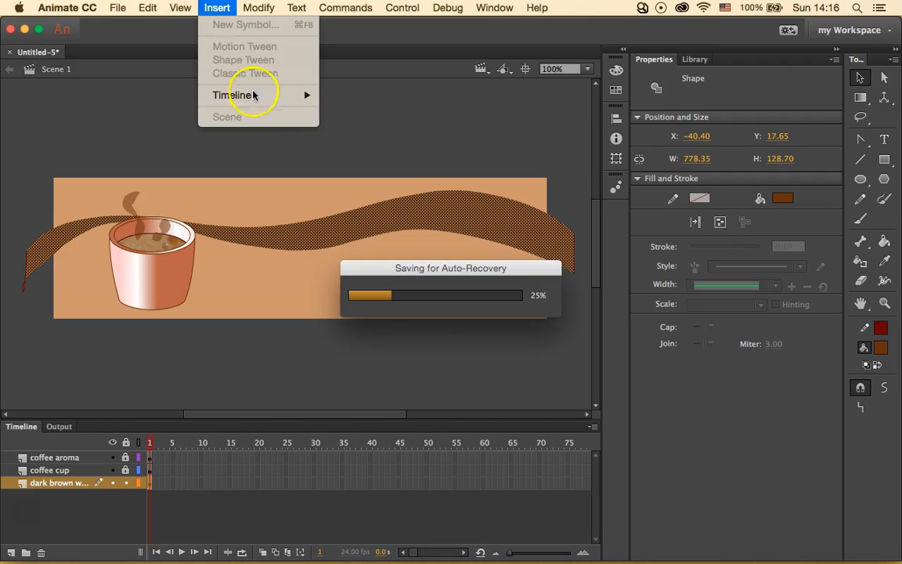
pyautogui.moveTo(286, 95)
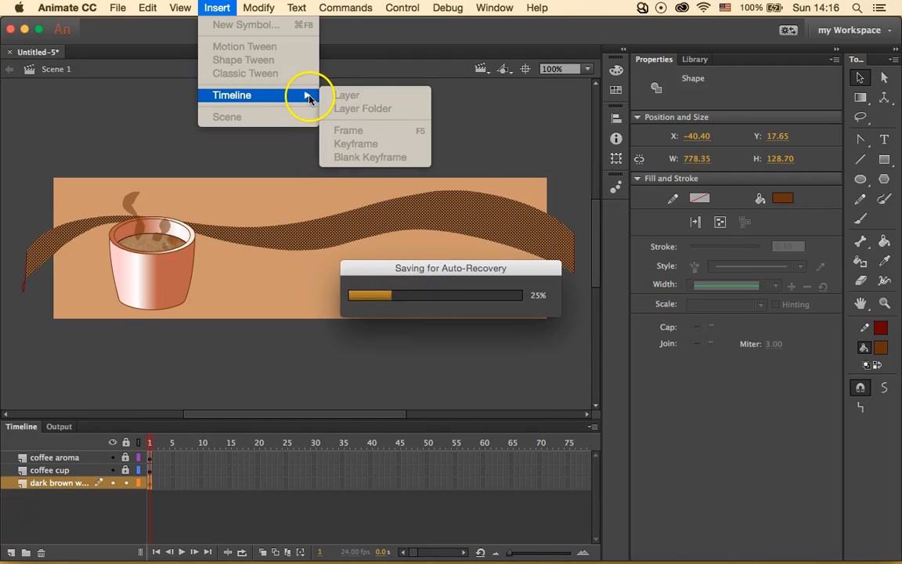
pyautogui.click(376, 71)
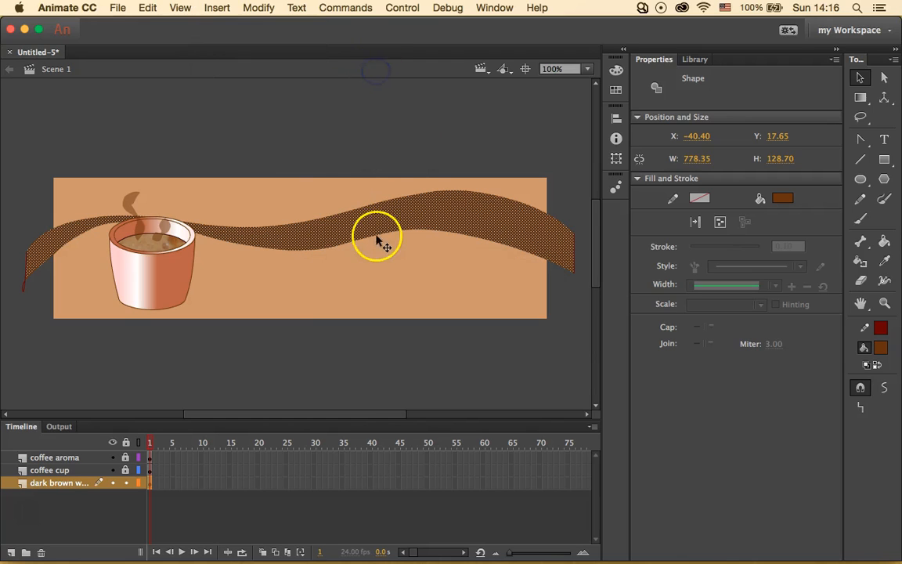
pyautogui.click(218, 9)
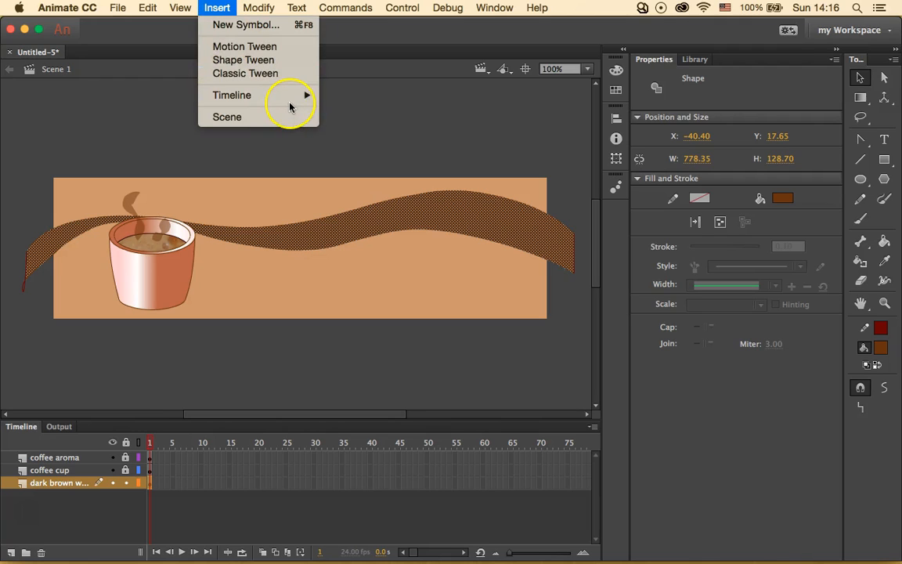
pyautogui.click(292, 103)
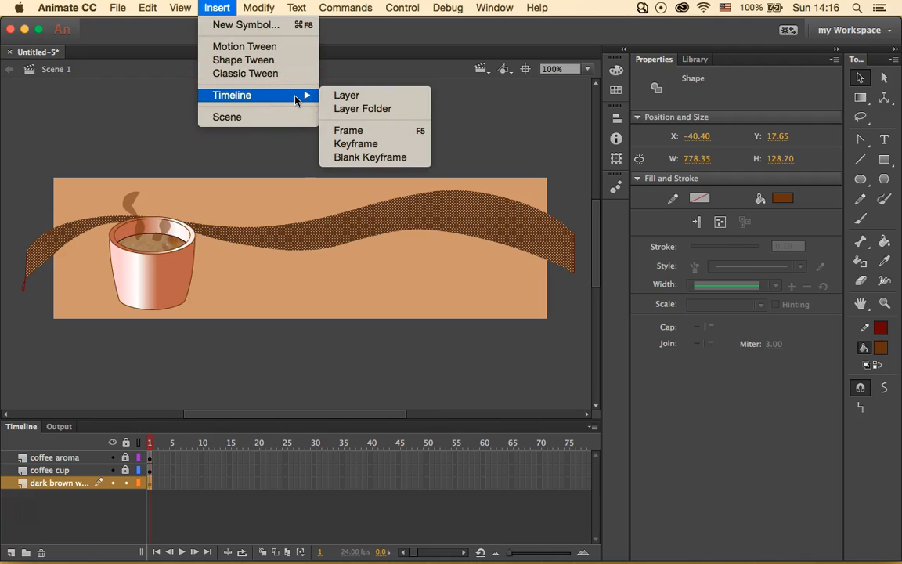
pyautogui.click(337, 94)
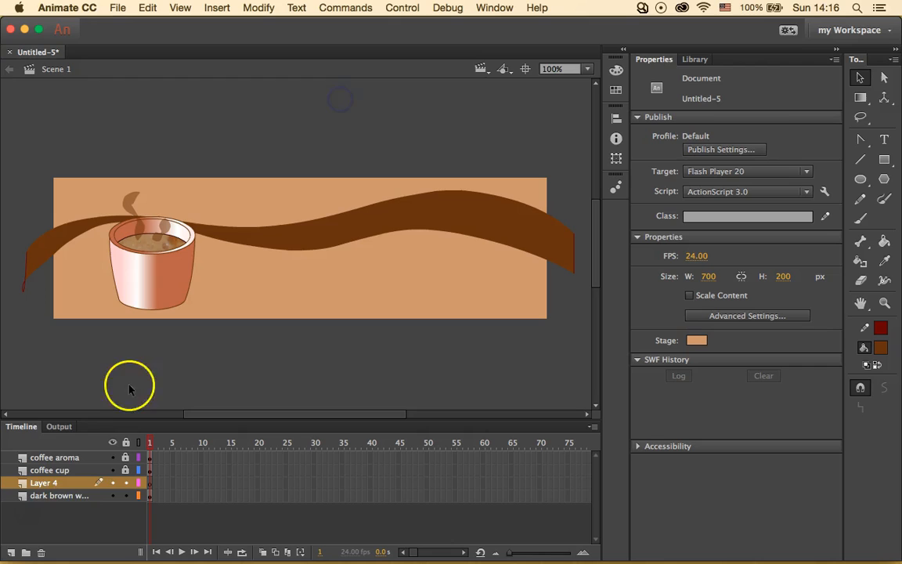
pyautogui.doubleClick(50, 485)
pyautogui.write('light brown wa')
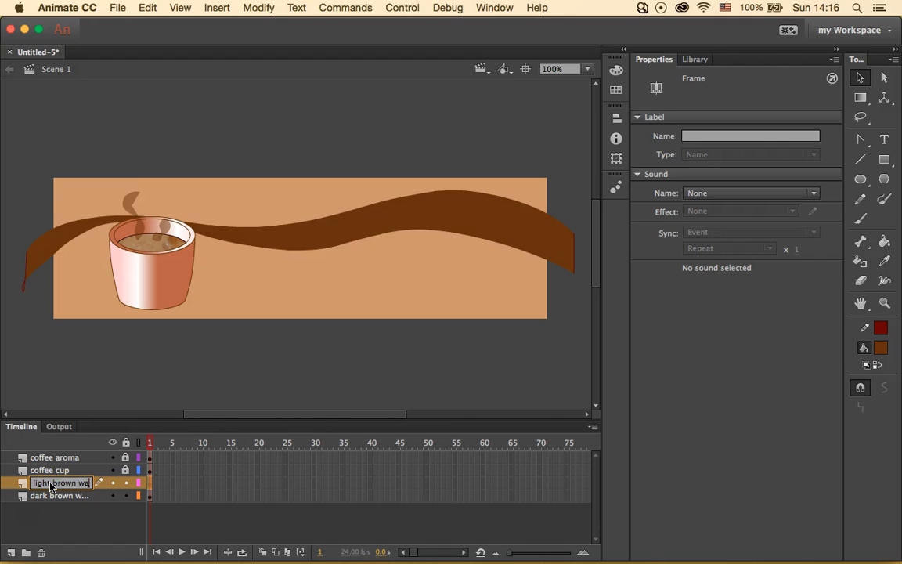
pyautogui.write('ve')
pyautogui.press('Return')
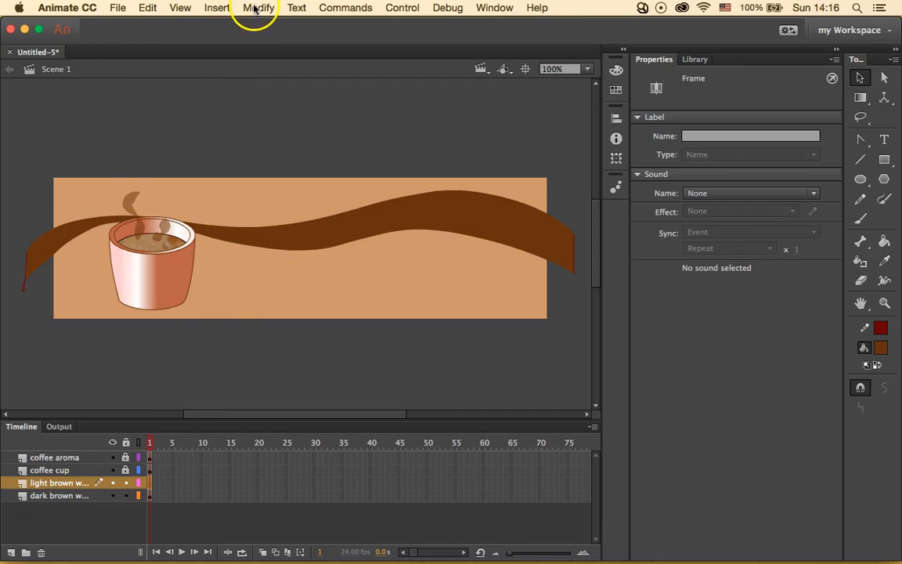
# Paste the copied wave in place on the light brown wave layer and move it to about X -56, Y 57.5
pyautogui.click(147, 8)
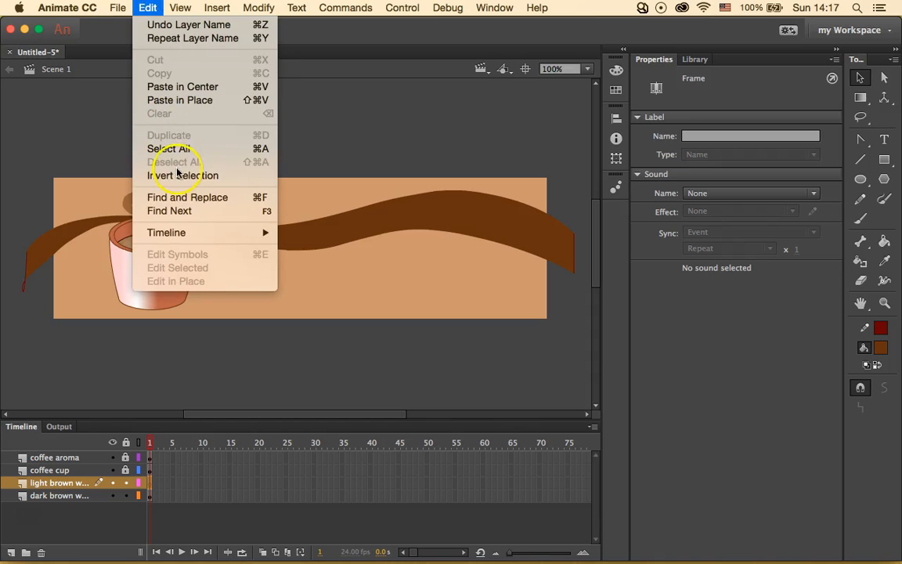
pyautogui.click(239, 100)
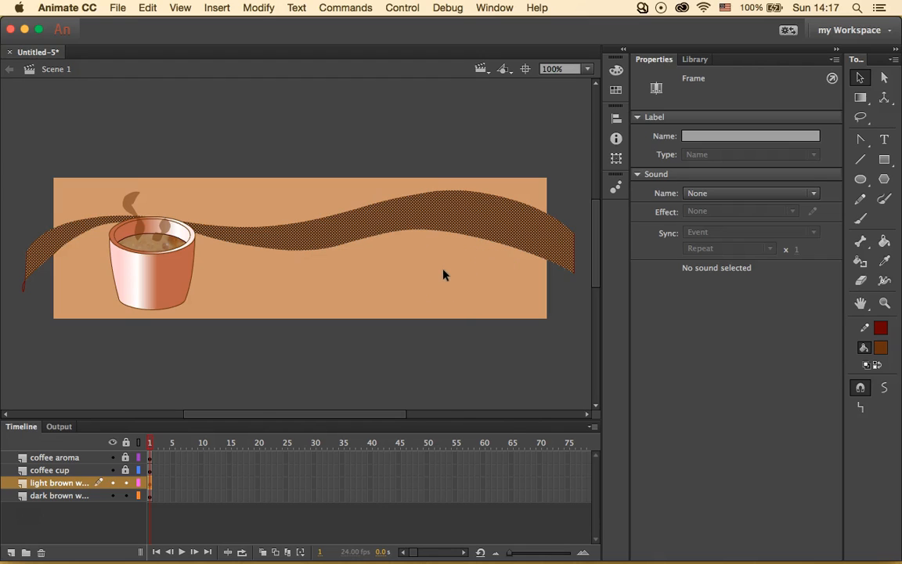
pyautogui.moveTo(392, 211); pyautogui.dragTo(381, 245)
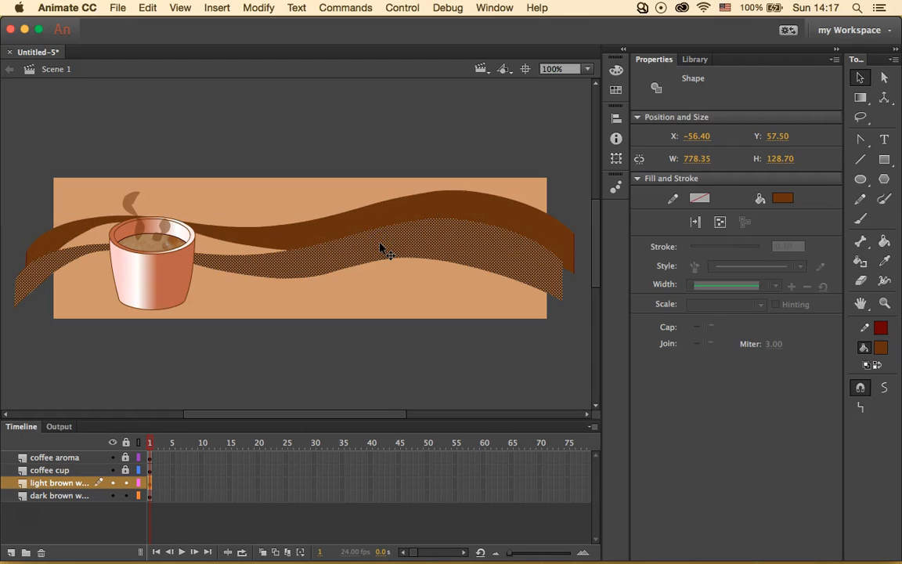
pyautogui.moveTo(419, 253); pyautogui.dragTo(420, 256)
# Change the pasted wave's fill to #CC6666 with 51% alpha
pyautogui.moveTo(474, 15); pyautogui.dragTo(535, 251)
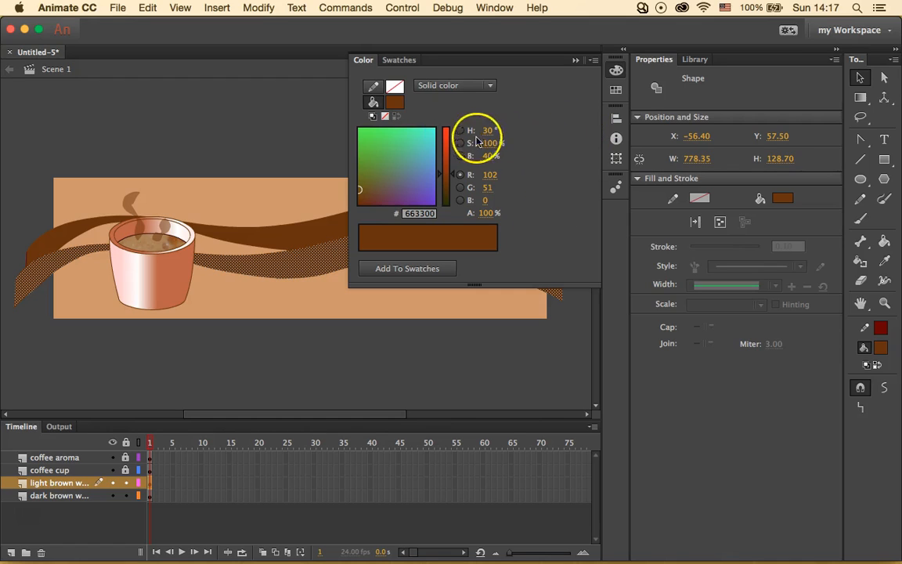
pyautogui.click(397, 105)
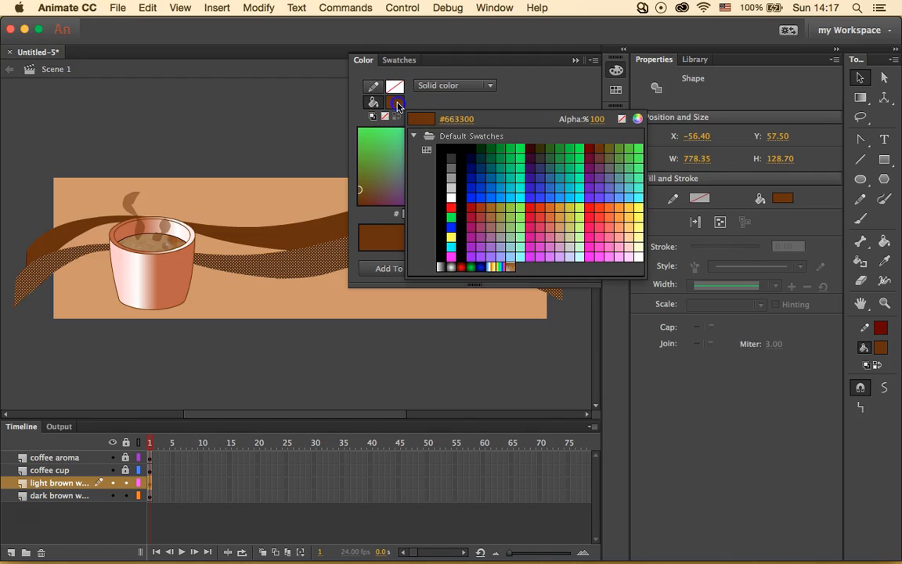
pyautogui.click(459, 118)
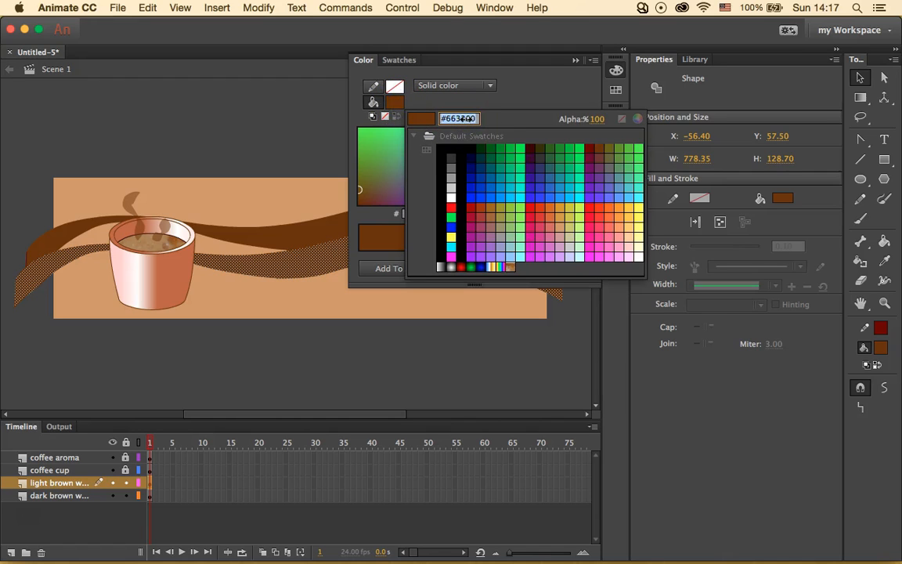
pyautogui.write('cc6')
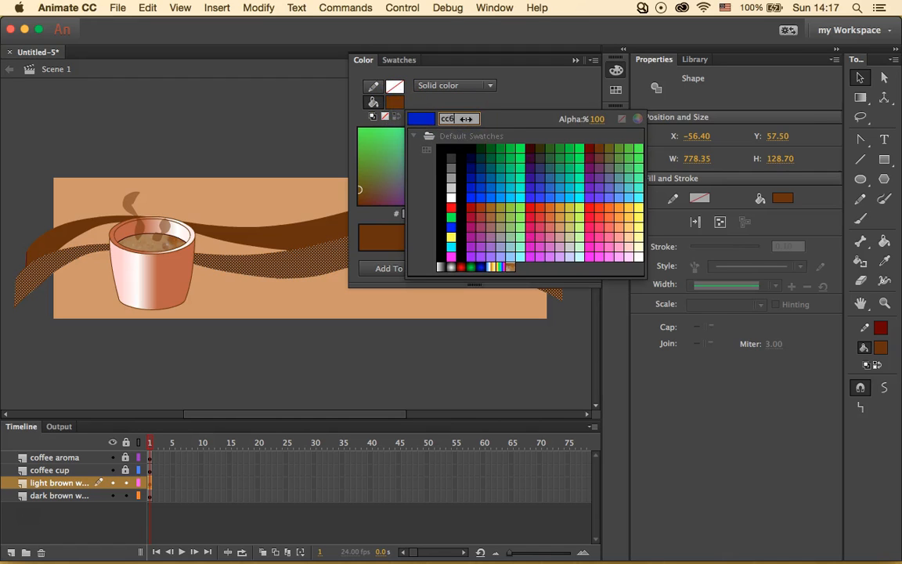
pyautogui.write('666')
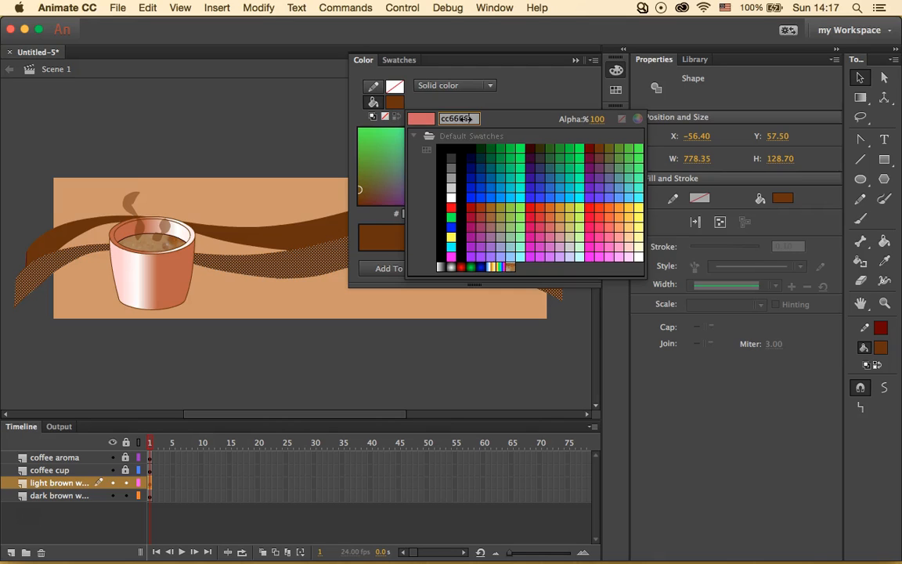
pyautogui.press('Return')
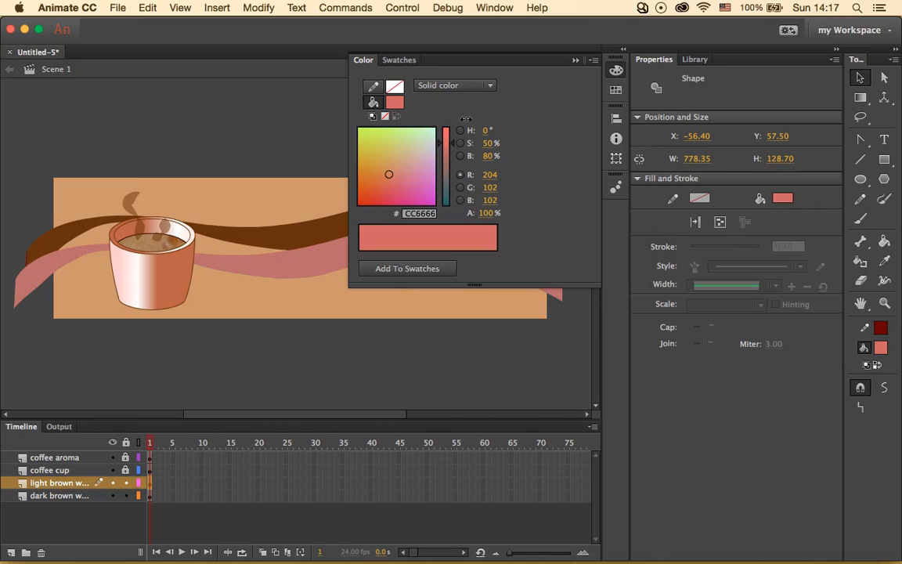
pyautogui.click(397, 106)
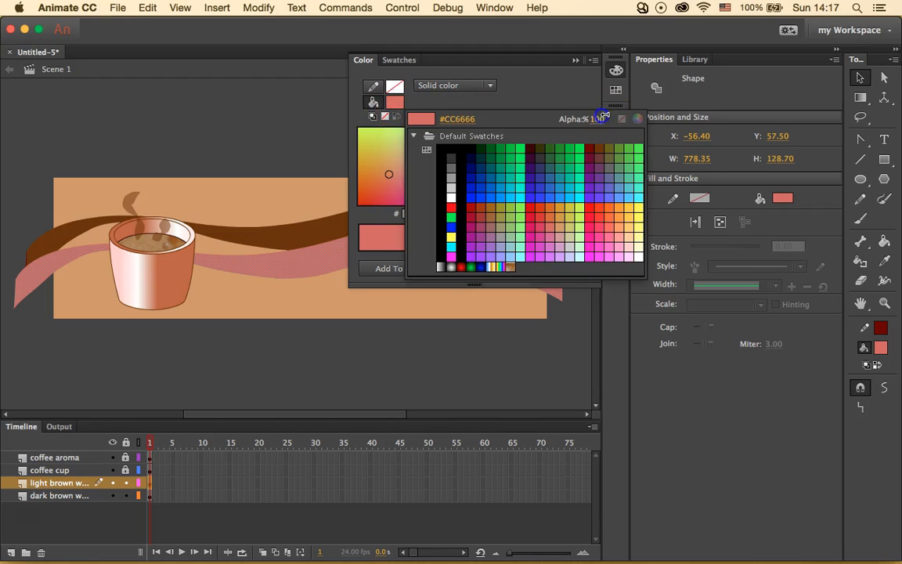
pyautogui.moveTo(590, 117); pyautogui.dragTo(563, 113)
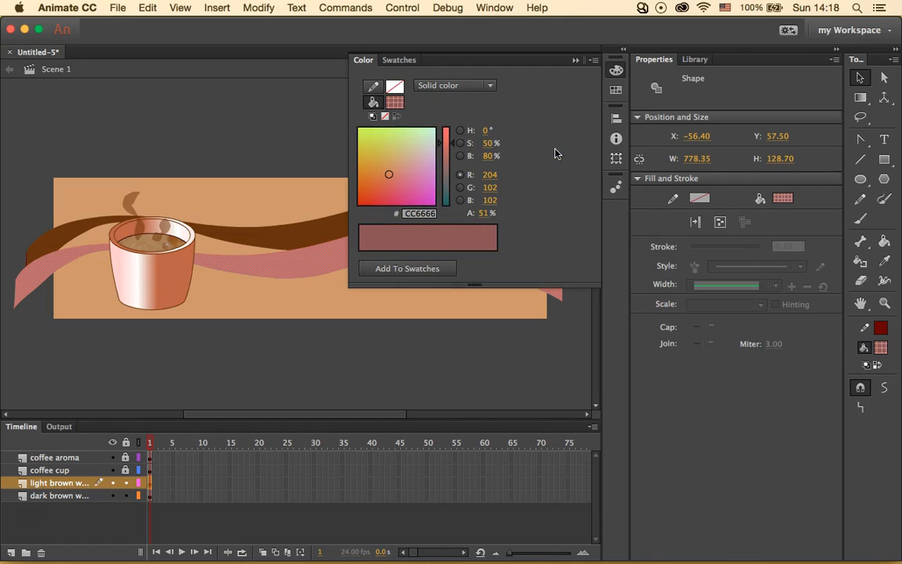
pyautogui.click(550, 374)
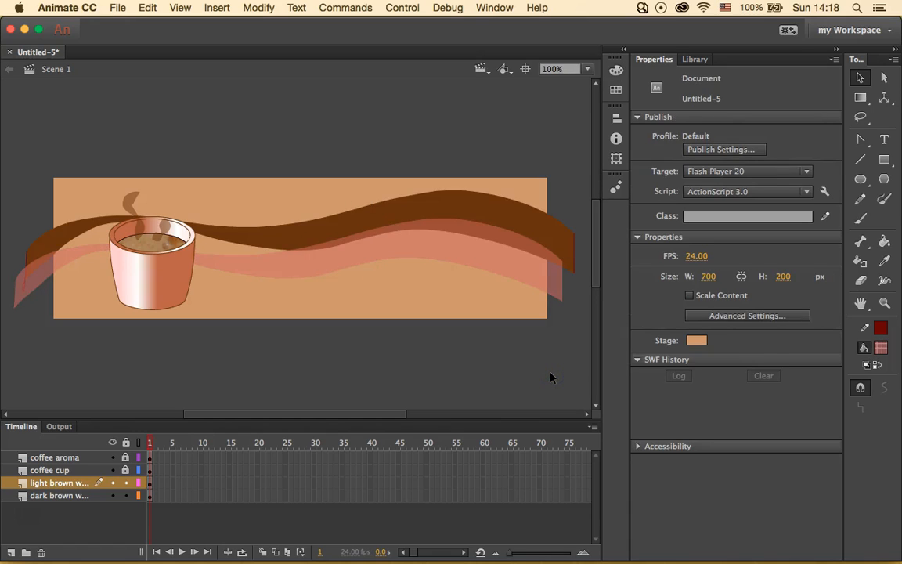
# Move the semi-transparent wave up and slightly right over the dark wave, to about X -44, Y 41.5
pyautogui.moveTo(487, 284); pyautogui.dragTo(498, 253)
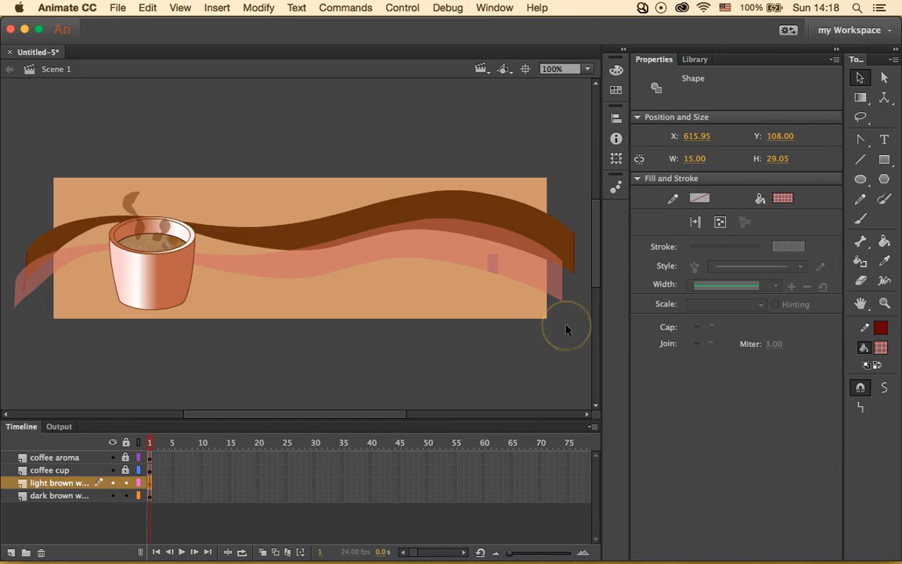
pyautogui.click(554, 304)
pyautogui.click(521, 251)
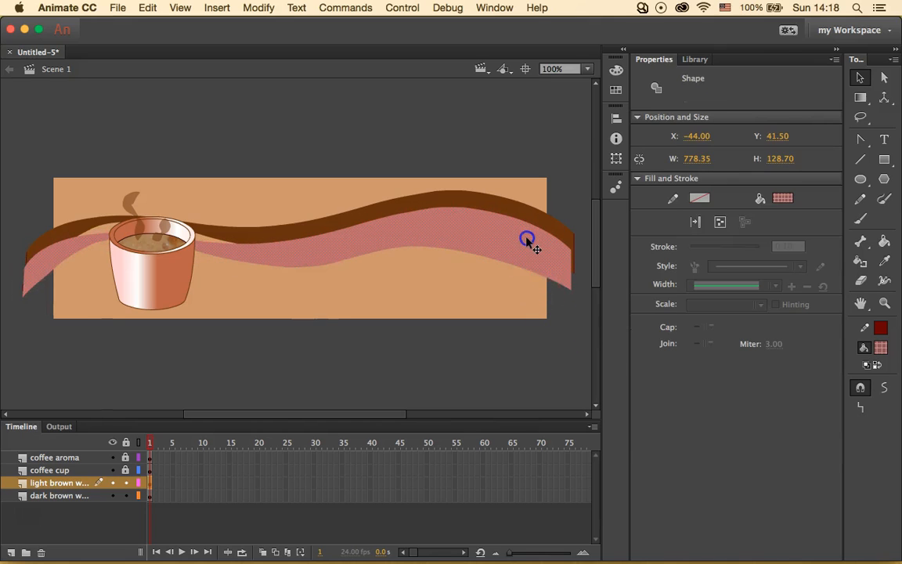
pyautogui.click(542, 325)
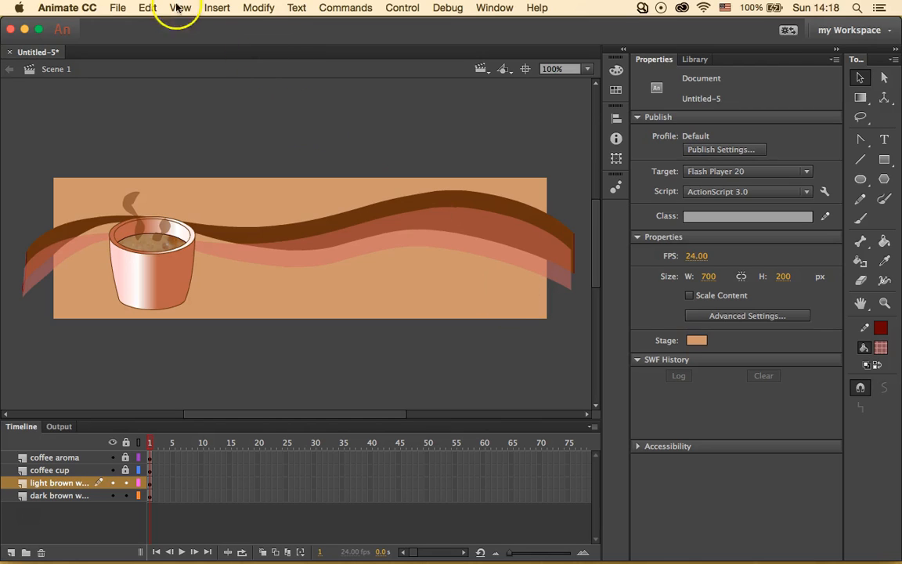
# Insert a new layer above the light brown wave layer and name it "shadow"
pyautogui.click(217, 7)
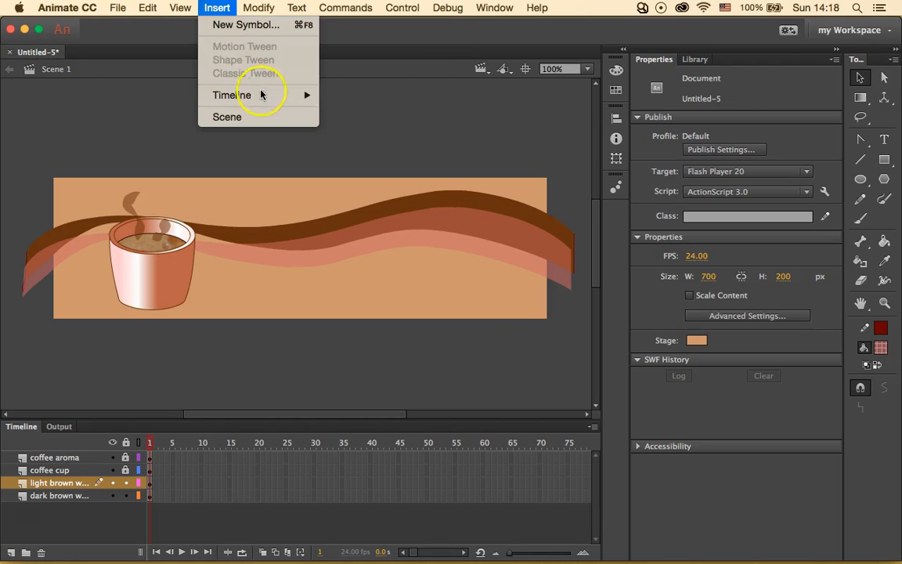
pyautogui.moveTo(292, 95)
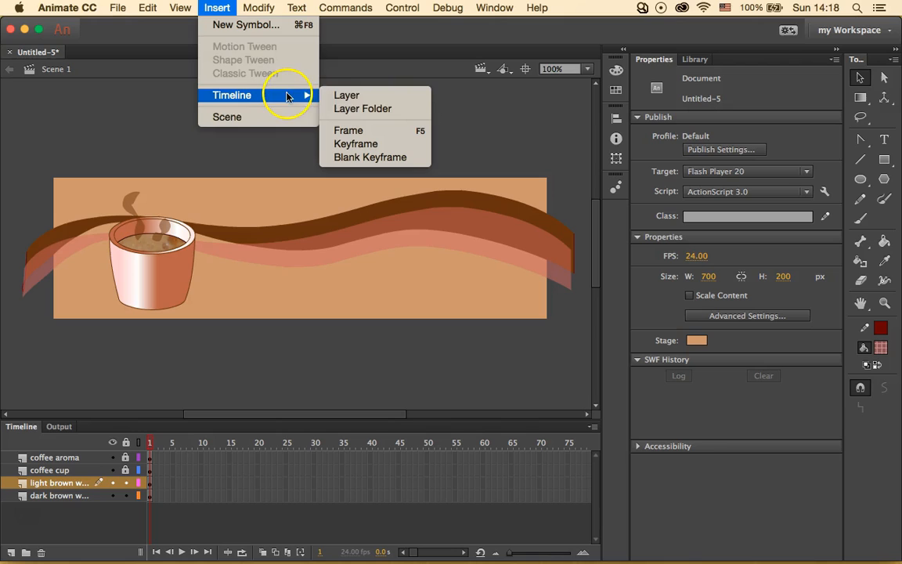
pyautogui.click(338, 98)
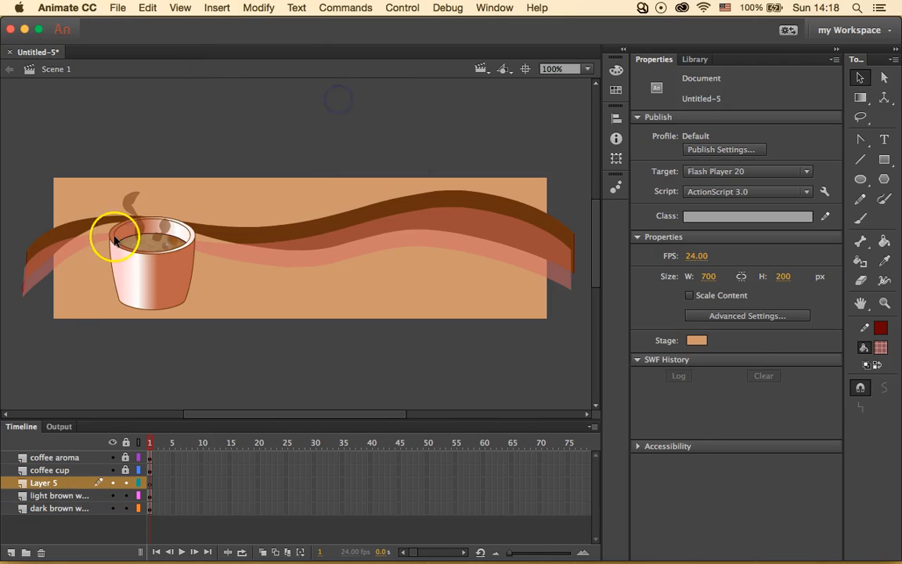
pyautogui.doubleClick(47, 483)
pyautogui.write('s')
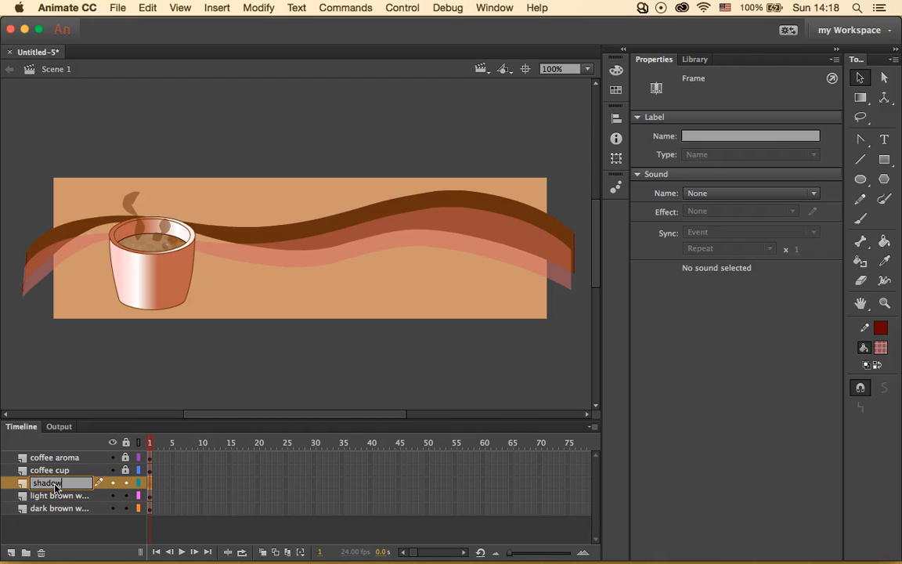
pyautogui.write('hadow')
pyautogui.press('Return')
# Add a layer named "big shadow" and reorder both shadow layers beneath the dark brown wave layer, with "shadow" lowest
pyautogui.click(12, 553)
pyautogui.doubleClick(45, 483)
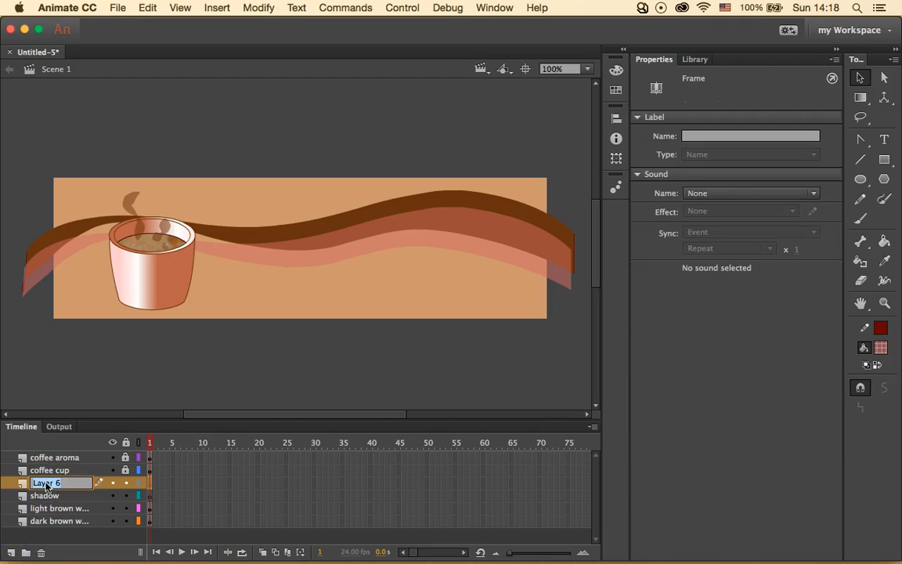
pyautogui.write('big shadow')
pyautogui.press('Return')
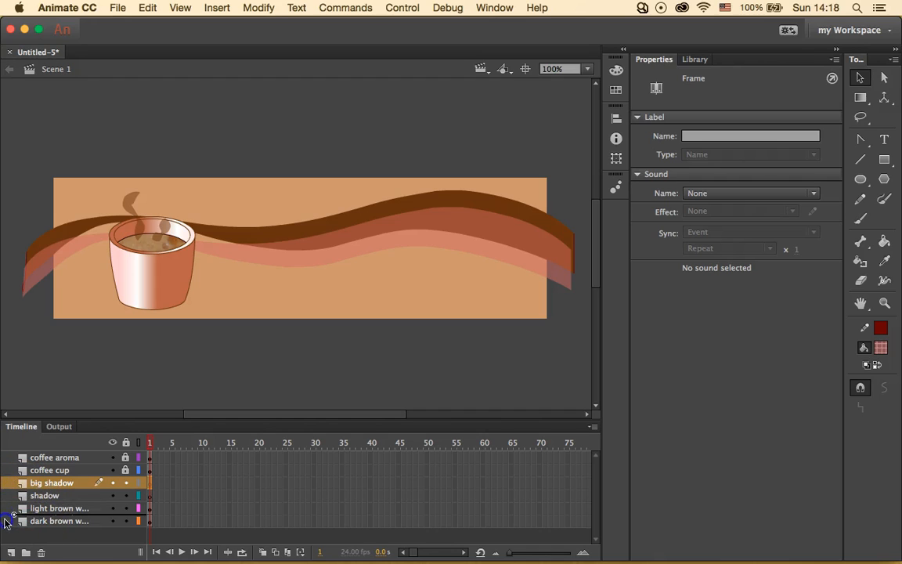
pyautogui.moveTo(4, 530); pyautogui.dragTo(10, 533)
pyautogui.click(22, 482)
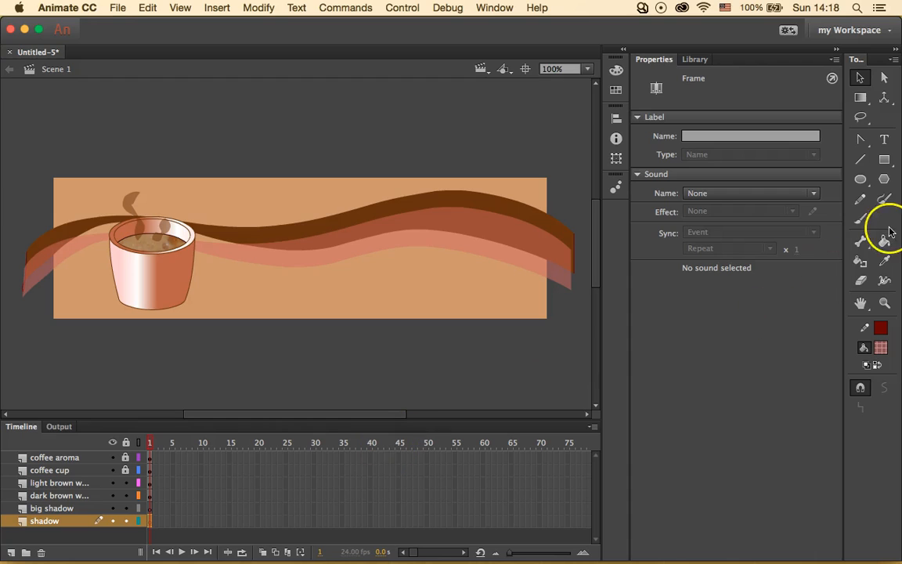
# Draw a flat oval shadow behind the cup's base on the "shadow" layer, with no stroke and a #663300 fill at about 15% alpha
pyautogui.click(862, 181)
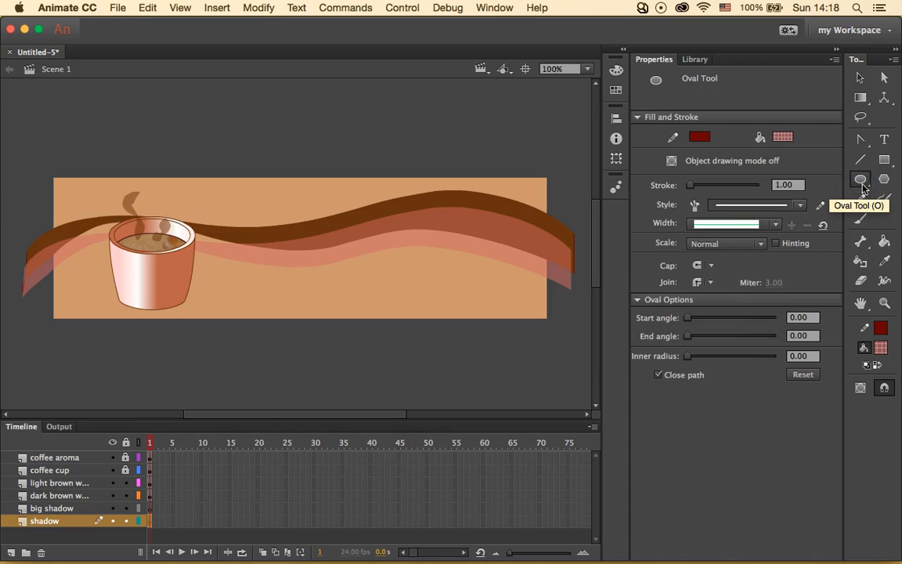
pyautogui.click(703, 136)
pyautogui.click(662, 153)
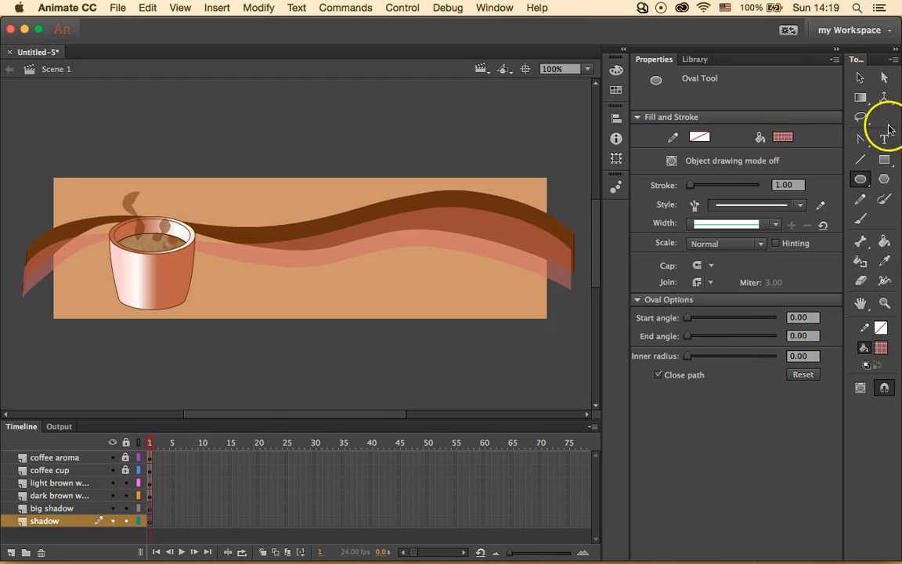
pyautogui.click(782, 137)
pyautogui.click(584, 151)
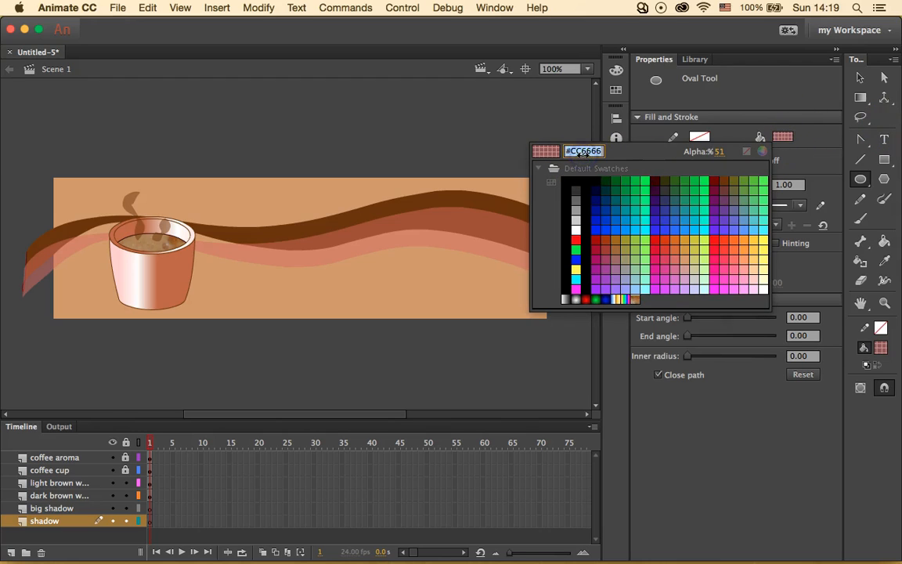
pyautogui.write('663300')
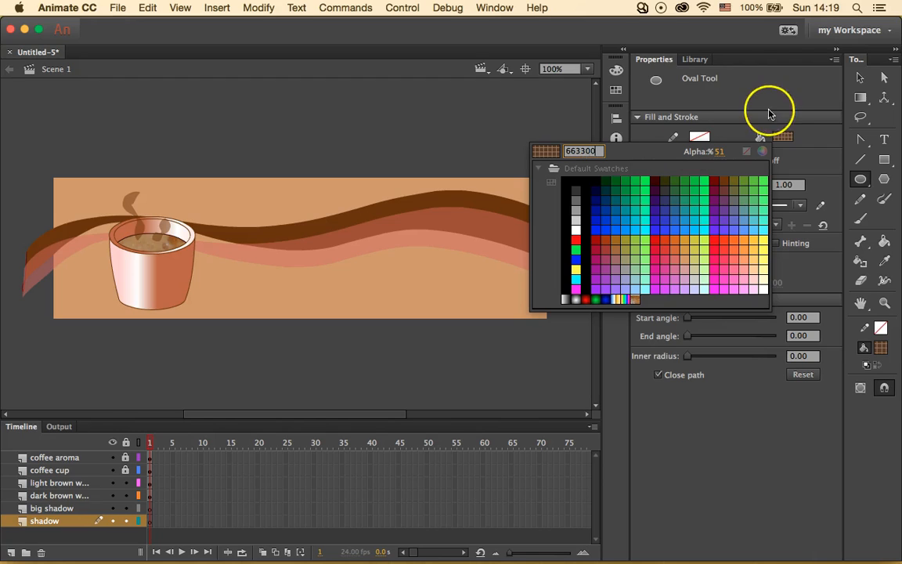
pyautogui.click(720, 153)
pyautogui.click(783, 137)
pyautogui.moveTo(717, 151); pyautogui.dragTo(680, 152)
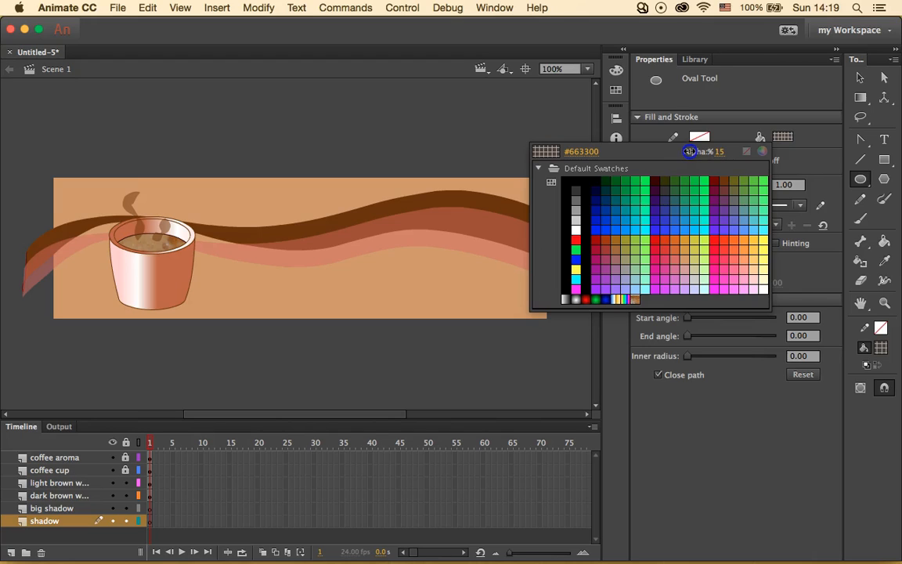
pyautogui.moveTo(689, 151); pyautogui.dragTo(690, 151)
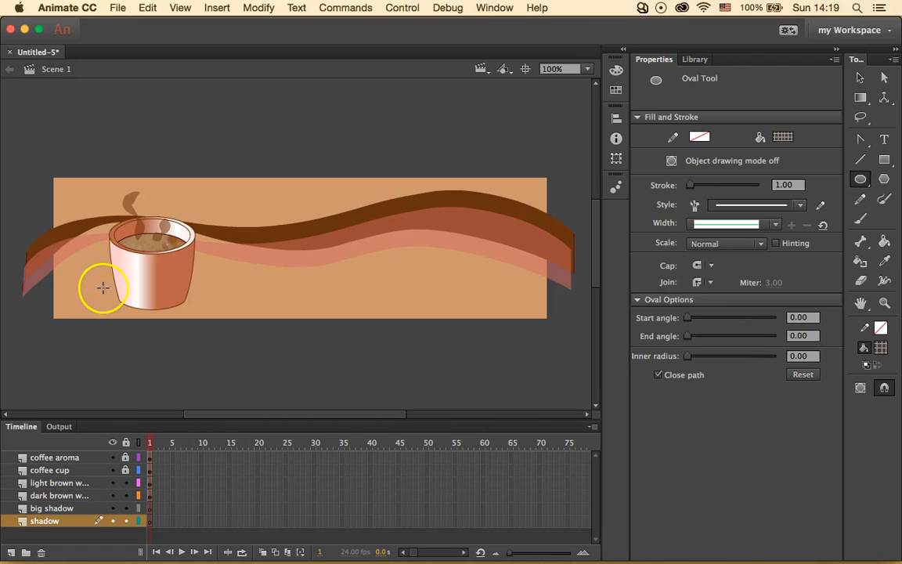
pyautogui.moveTo(89, 288); pyautogui.dragTo(177, 318)
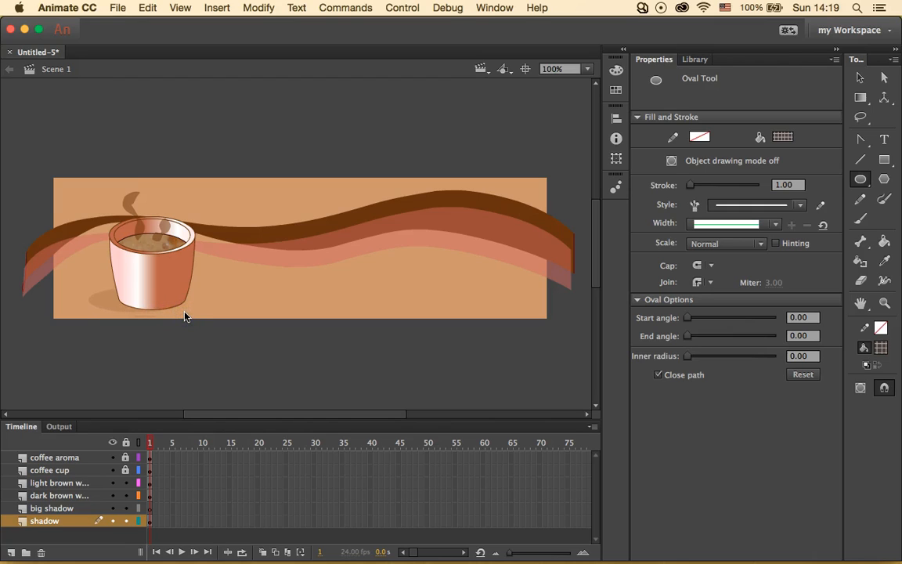
# Draw a wide shadow oval on the "big shadow" layer, spanning the stage width and overlapping its lower edge, with the same translucent brown fill
pyautogui.click(3, 509)
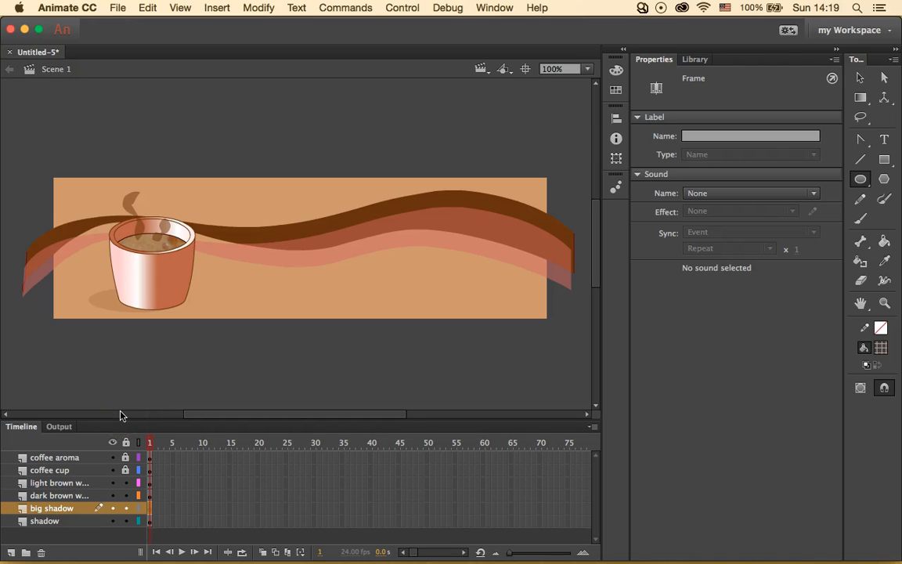
pyautogui.moveTo(4, 306); pyautogui.dragTo(432, 385)
pyautogui.press('super+z')
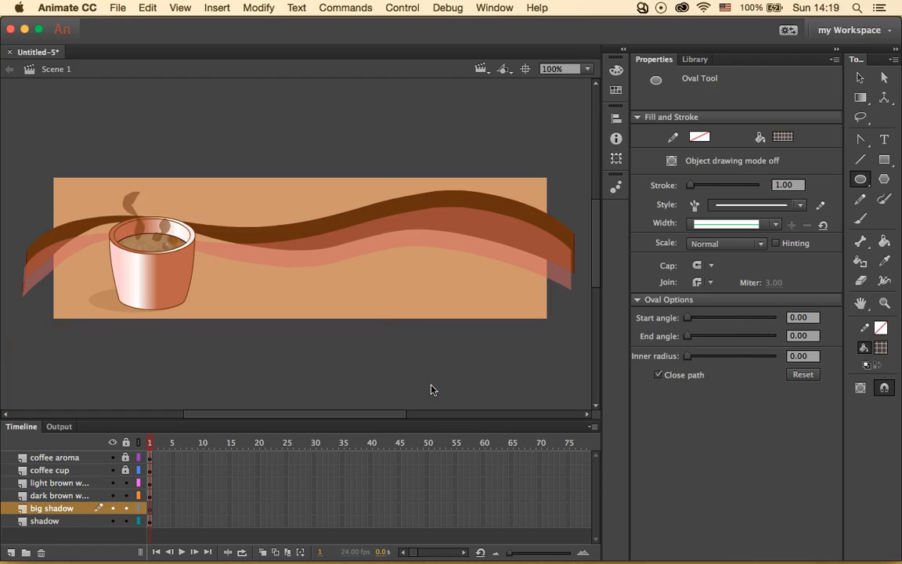
pyautogui.moveTo(20, 282); pyautogui.dragTo(237, 376)
pyautogui.moveTo(317, 375)
pyautogui.mouseDown()
pyautogui.moveTo(518, 383)
pyautogui.moveTo(655, 409)
pyautogui.moveTo(548, 376)
pyautogui.moveTo(575, 398)
pyautogui.mouseUp()
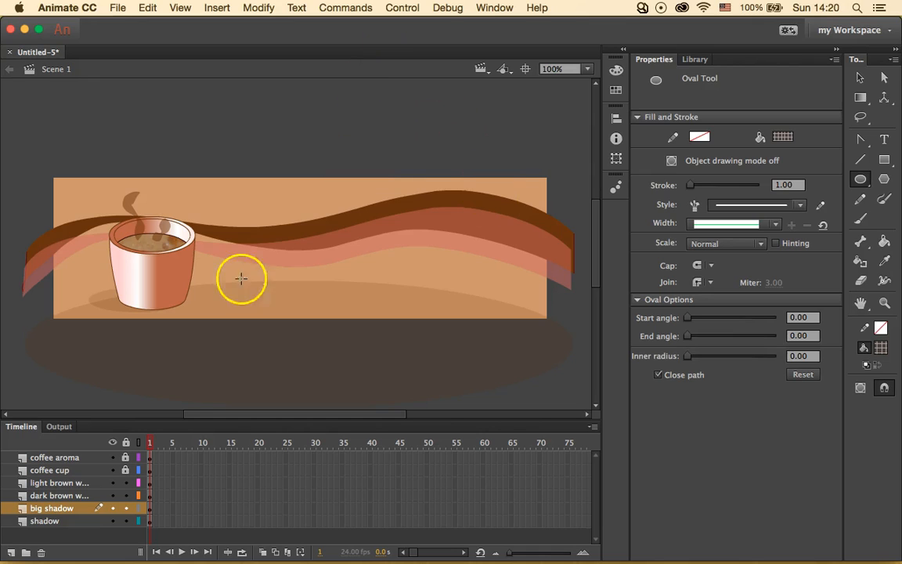
# Insert a new layer above the coffee aroma layer and name it "text"
pyautogui.click(43, 459)
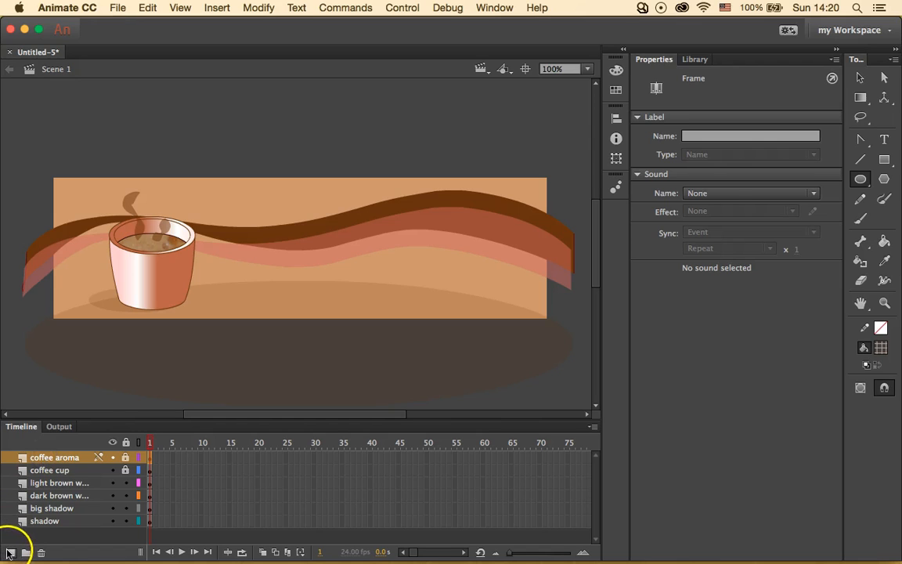
pyautogui.click(10, 553)
pyautogui.doubleClick(45, 457)
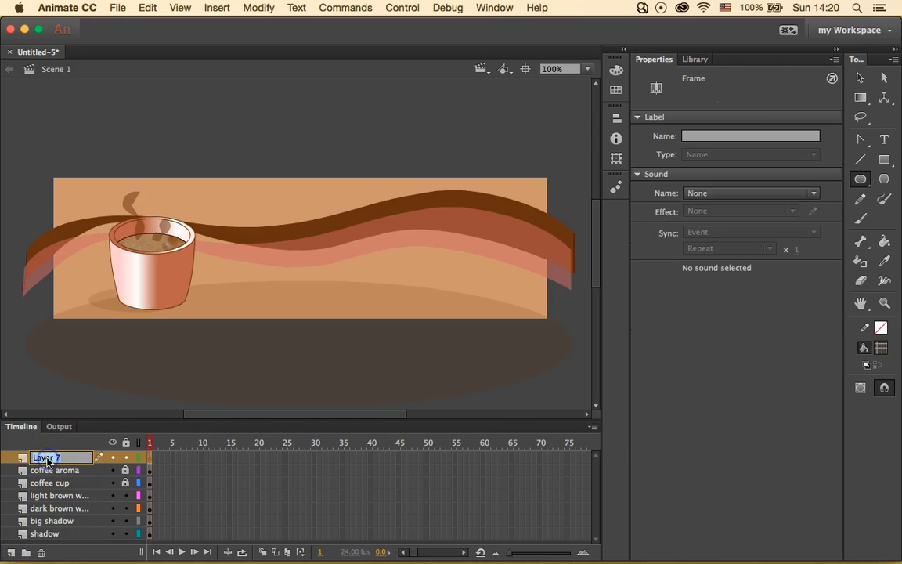
pyautogui.write('text')
pyautogui.press('Return')
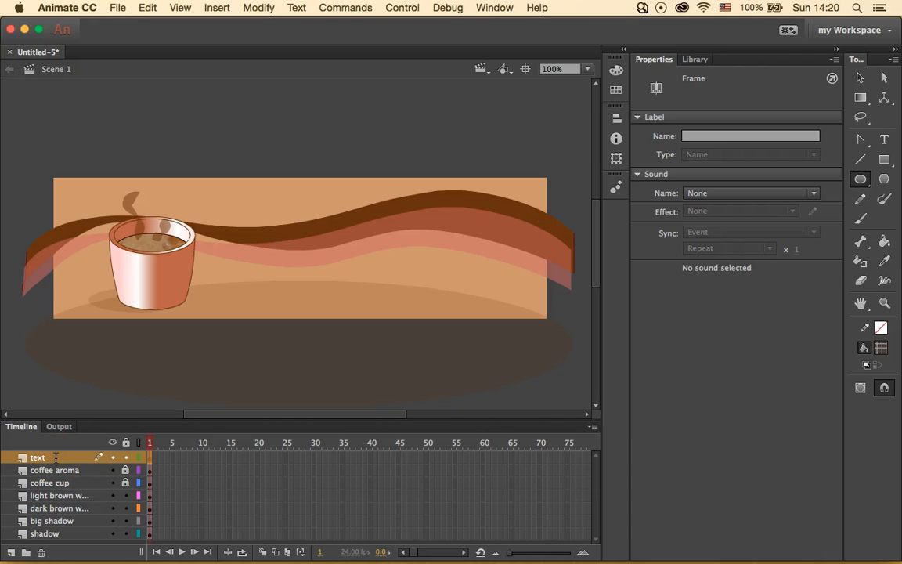
# Add a 26 pt static text box about 327 px wide over the stage's upper edge reading "Garden Court Cafe" and "Taste the Difference", and select both lines
pyautogui.click(884, 139)
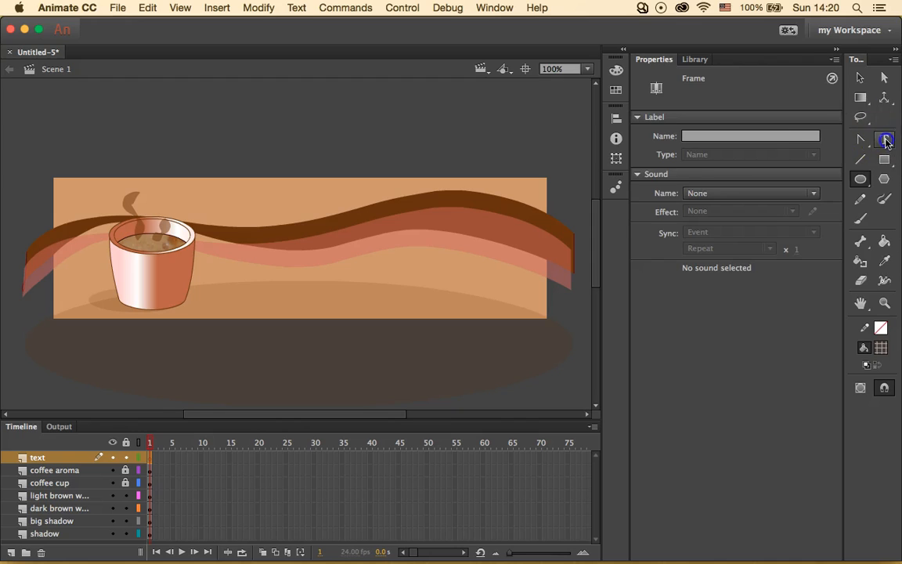
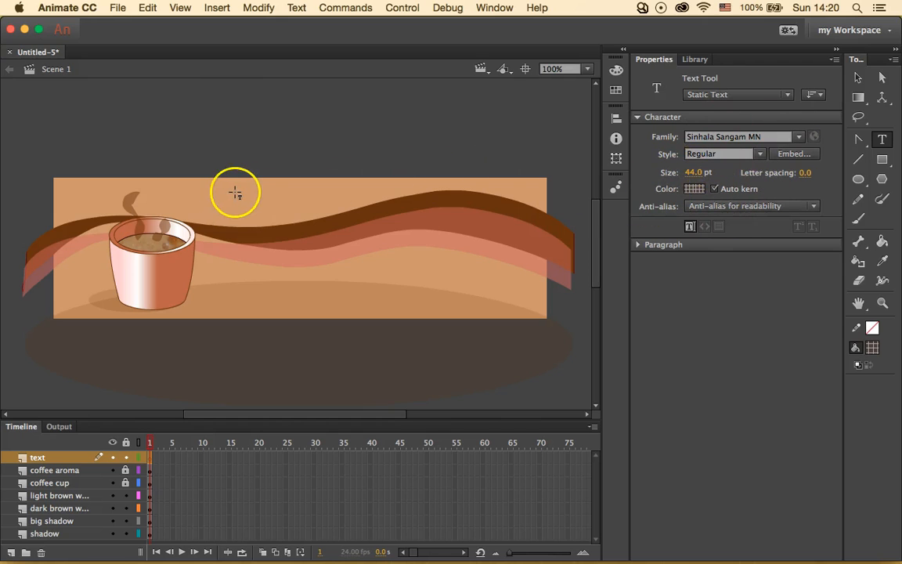
pyautogui.moveTo(291, 159); pyautogui.dragTo(520, 261)
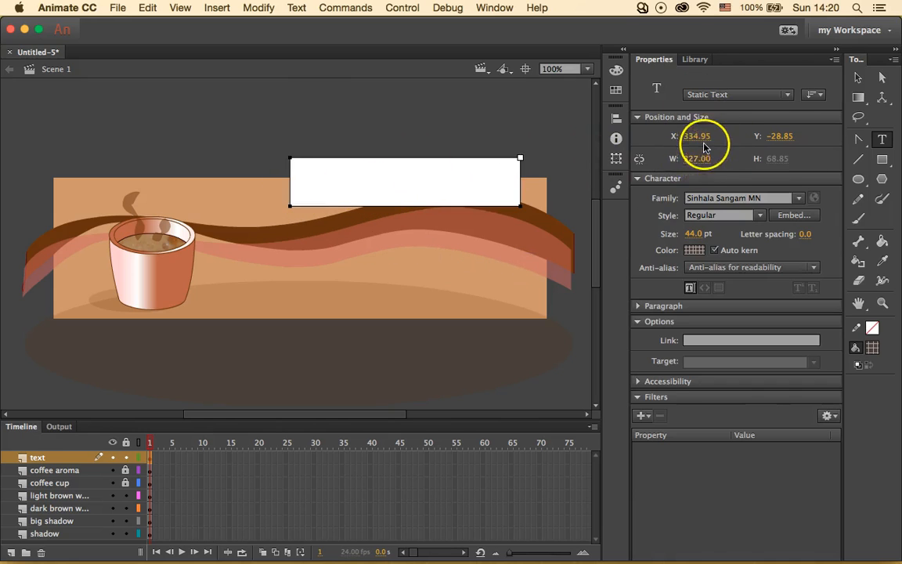
pyautogui.moveTo(701, 235)
pyautogui.mouseDown()
pyautogui.moveTo(670, 233)
pyautogui.moveTo(689, 233)
pyautogui.mouseUp()
pyautogui.click(342, 172)
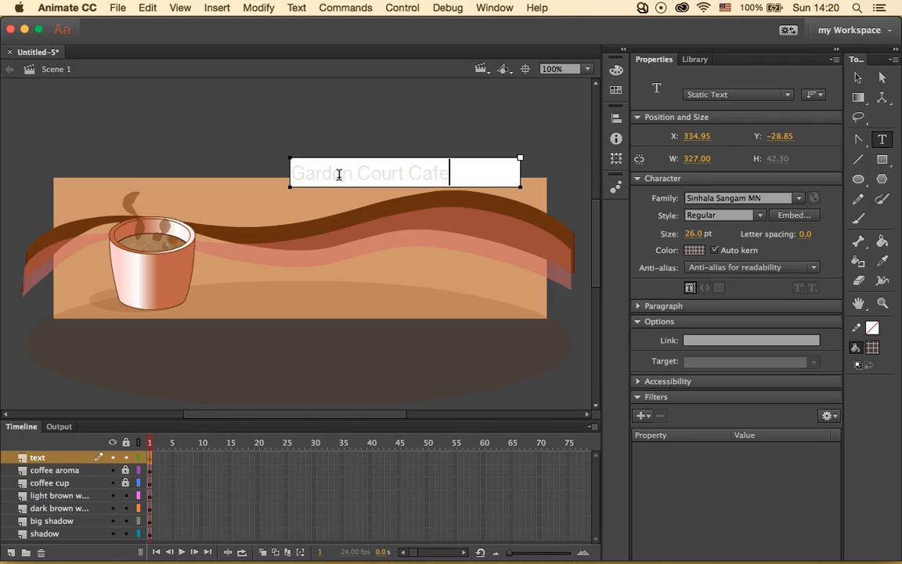
pyautogui.press('Return')
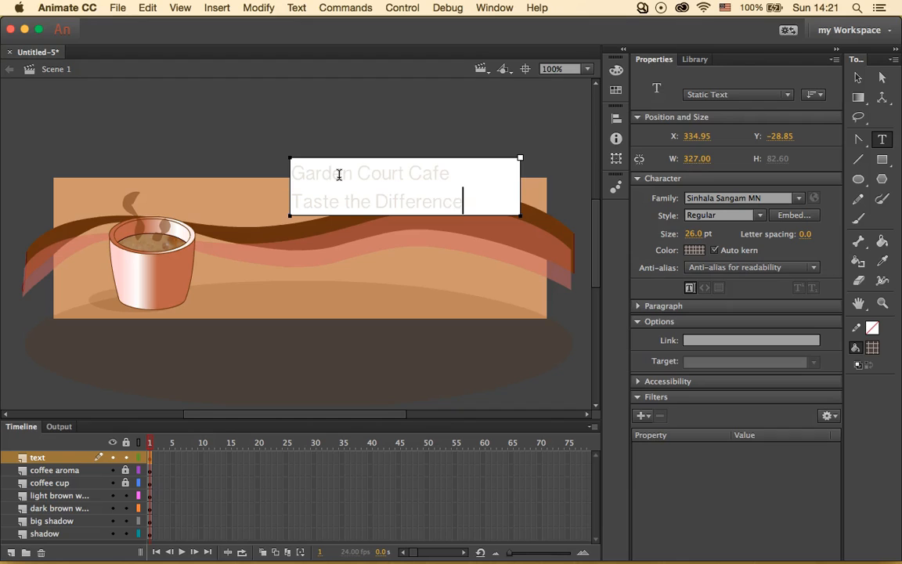
pyautogui.moveTo(468, 205); pyautogui.dragTo(285, 157)
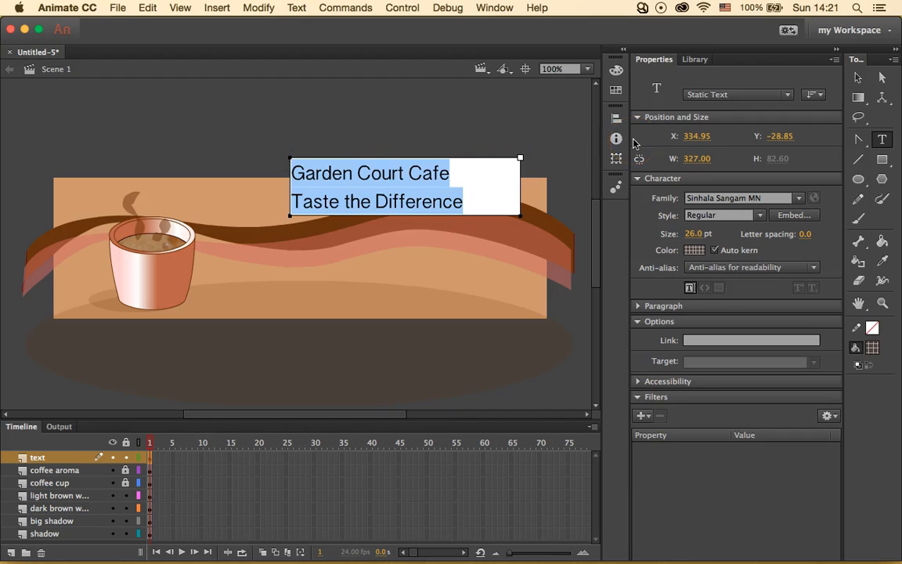
# Try the STIXIntegralsUpD and Edwardian Script ITC fonts on the two text lines
pyautogui.click(799, 199)
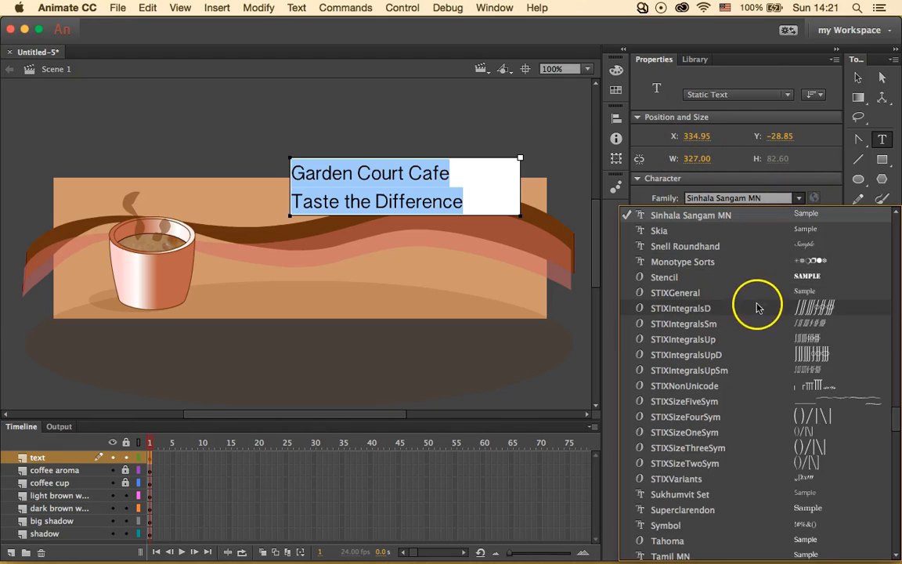
pyautogui.click(760, 355)
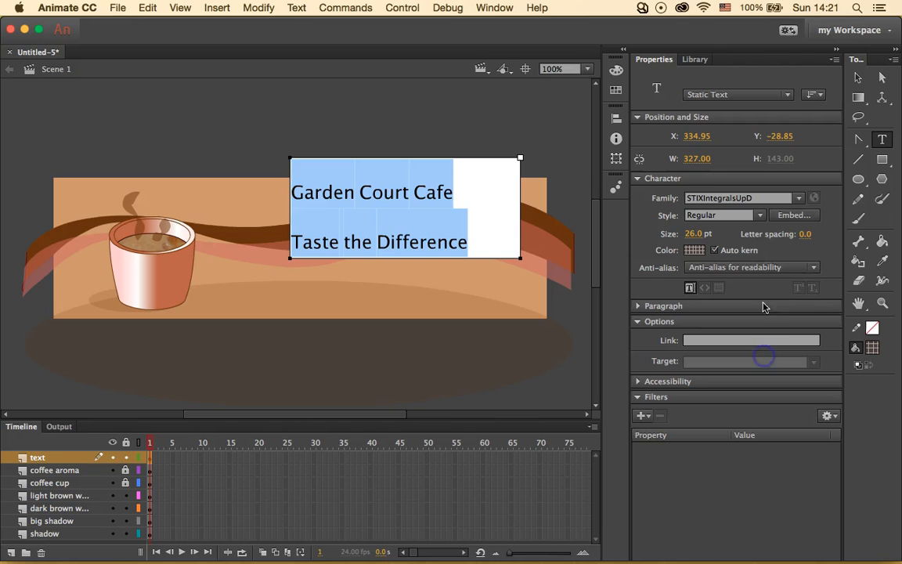
pyautogui.click(799, 201)
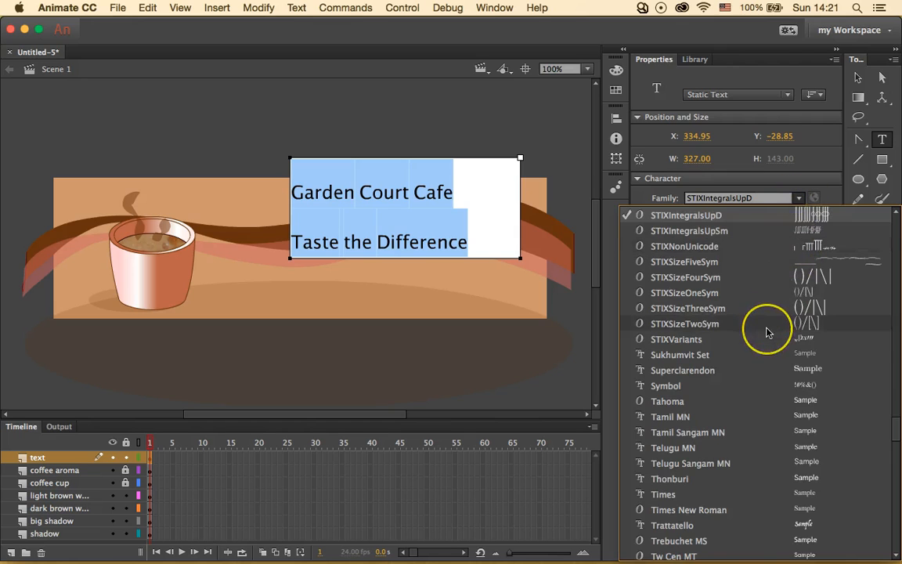
pyautogui.scroll(5, 768, 333)
pyautogui.scroll(10, 775, 337)
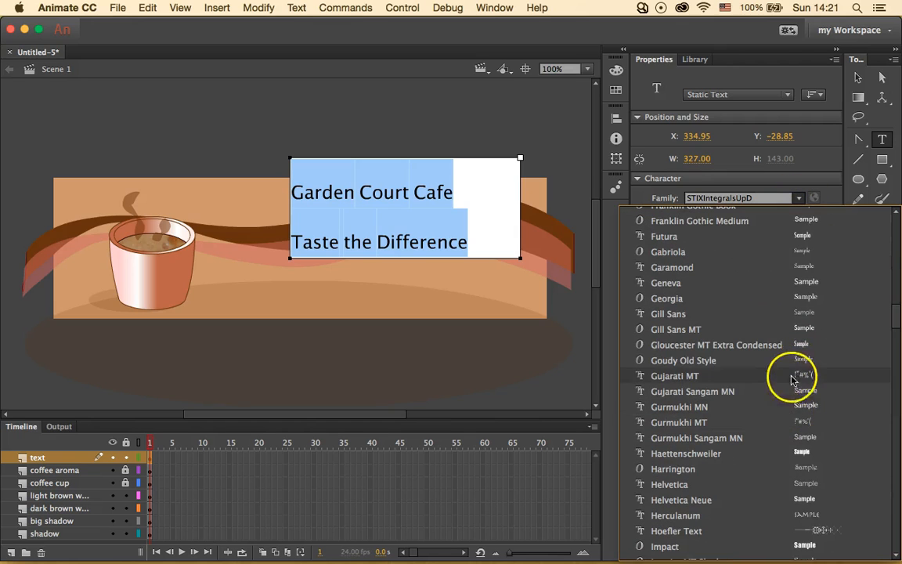
pyautogui.scroll(5, 824, 251)
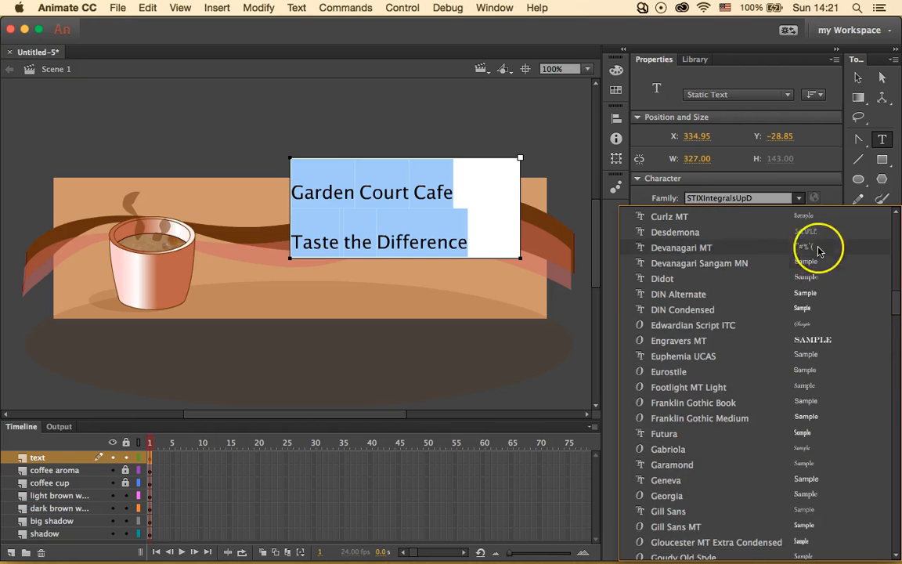
pyautogui.click(817, 325)
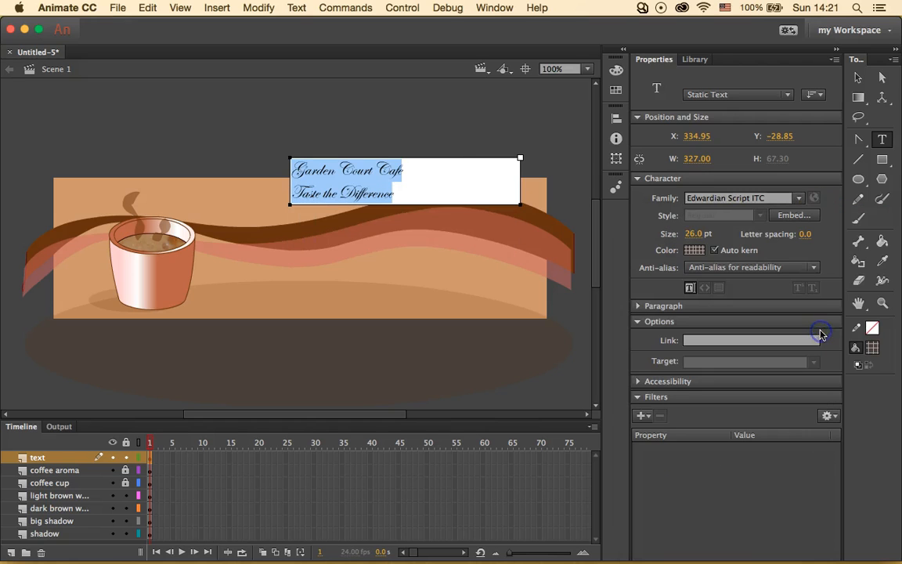
# Try the Futura and Century fonts on the two text lines
pyautogui.click(798, 198)
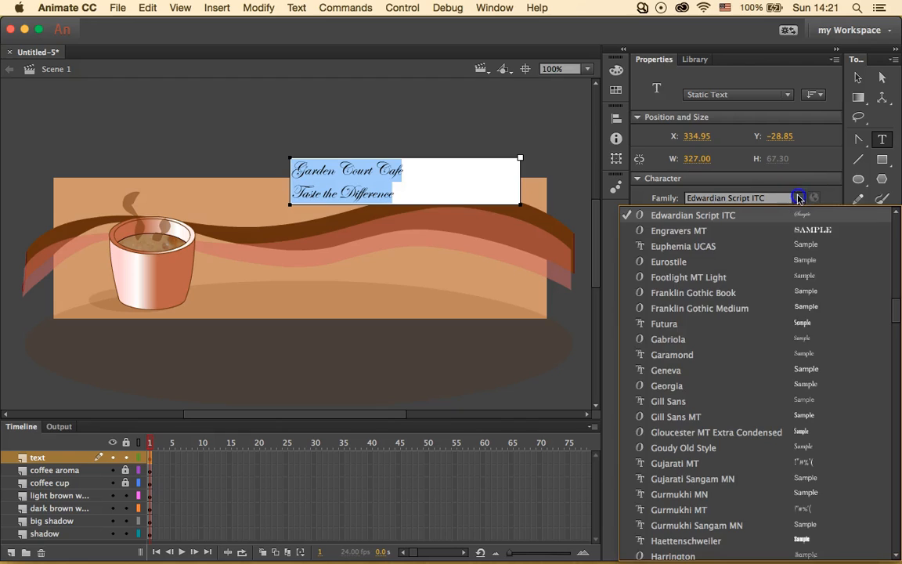
pyautogui.click(778, 324)
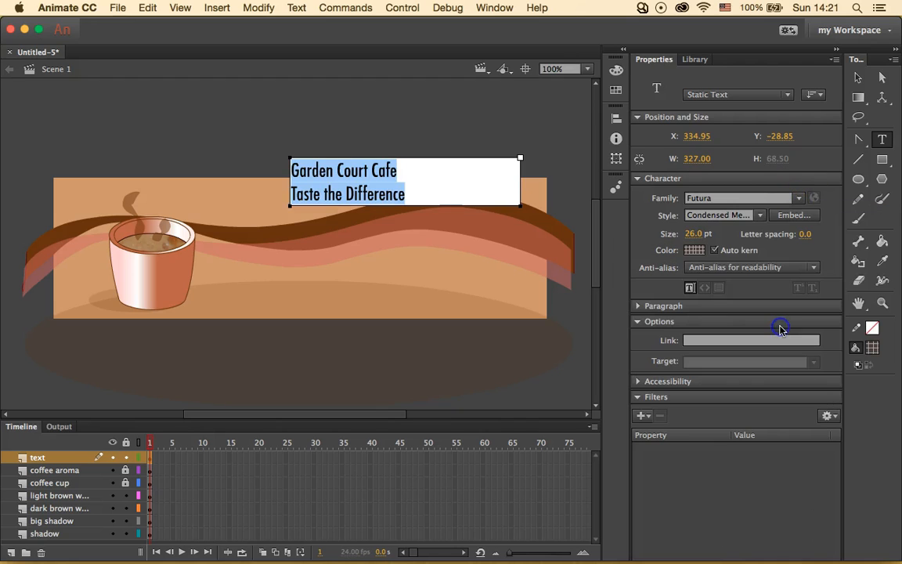
pyautogui.click(760, 215)
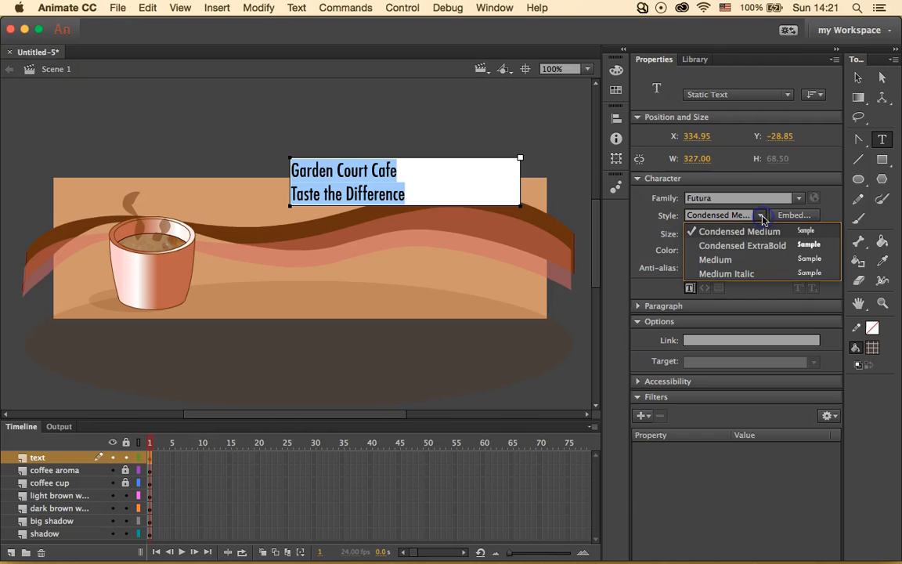
pyautogui.click(798, 200)
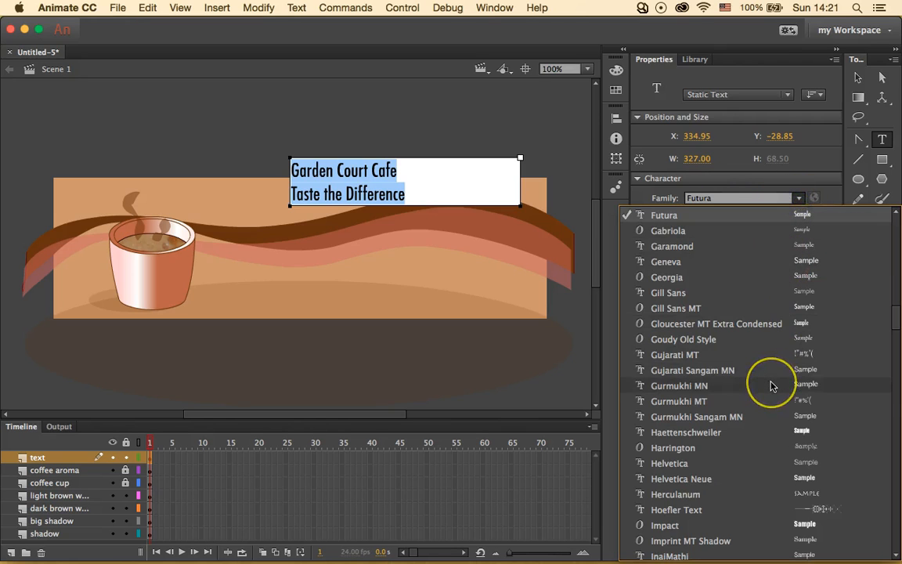
pyautogui.scroll(5, 771, 383)
pyautogui.scroll(2, 771, 380)
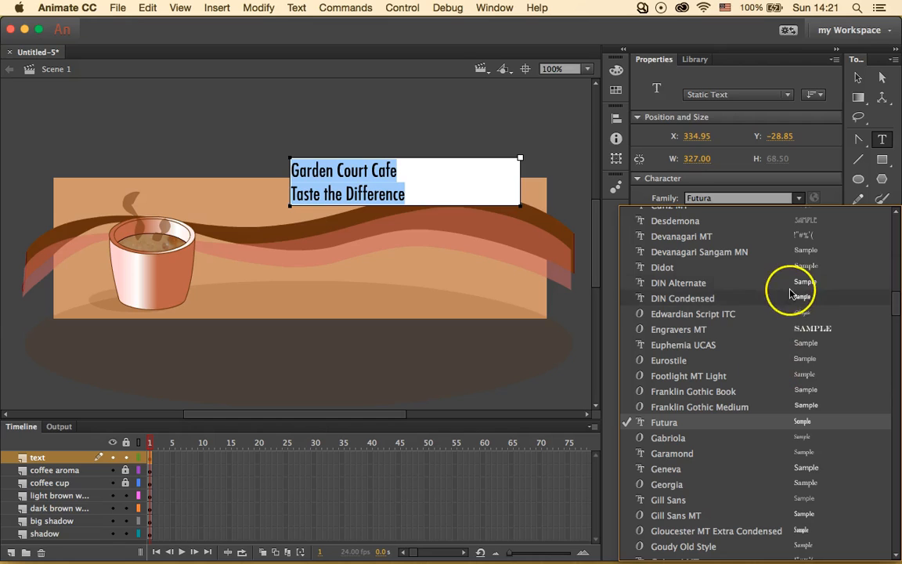
pyautogui.scroll(12, 796, 256)
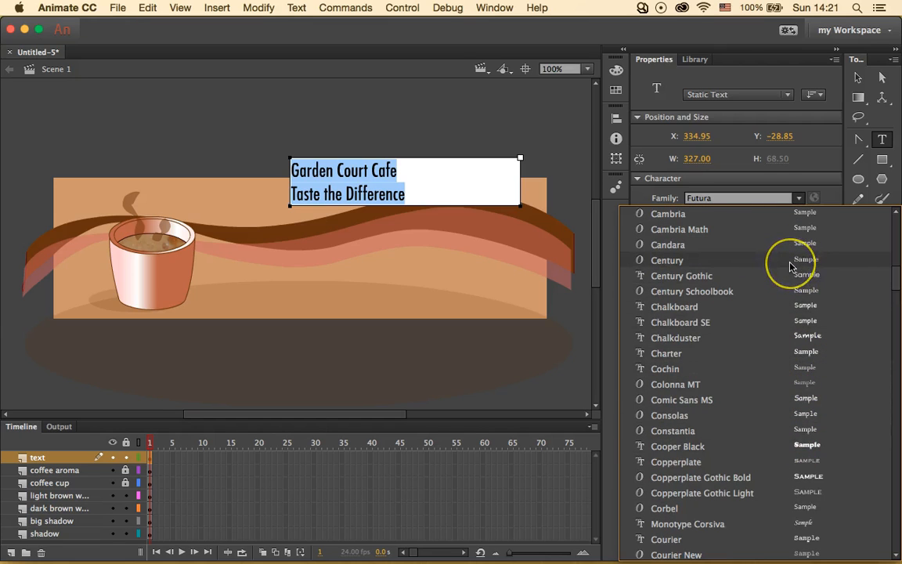
pyautogui.scroll(3, 791, 267)
pyautogui.click(779, 347)
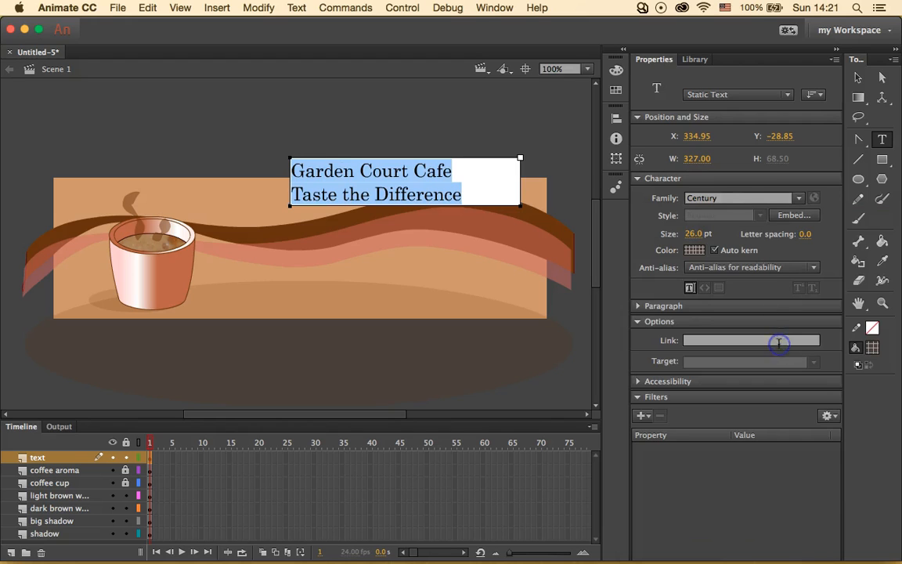
# Set both text lines in Colonna MT at 36 pt
pyautogui.click(798, 198)
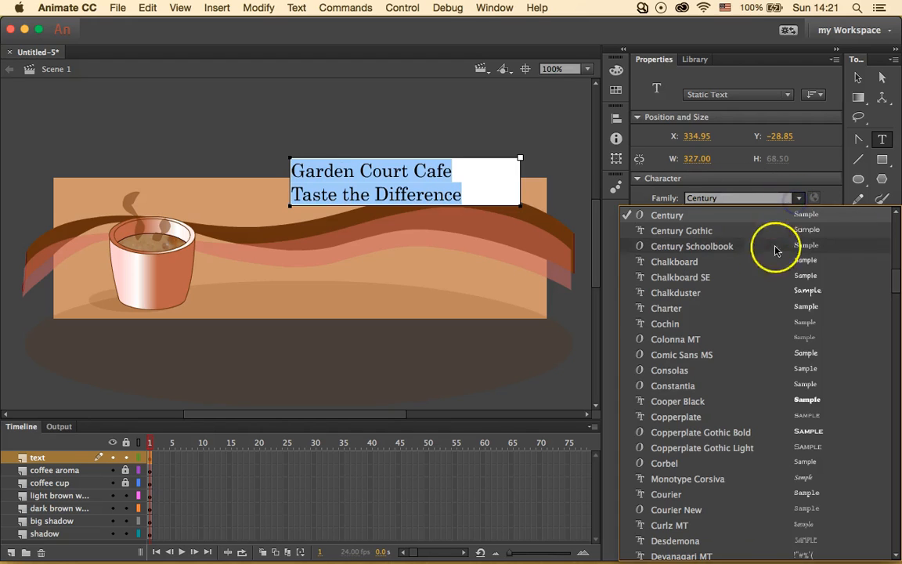
pyautogui.click(757, 339)
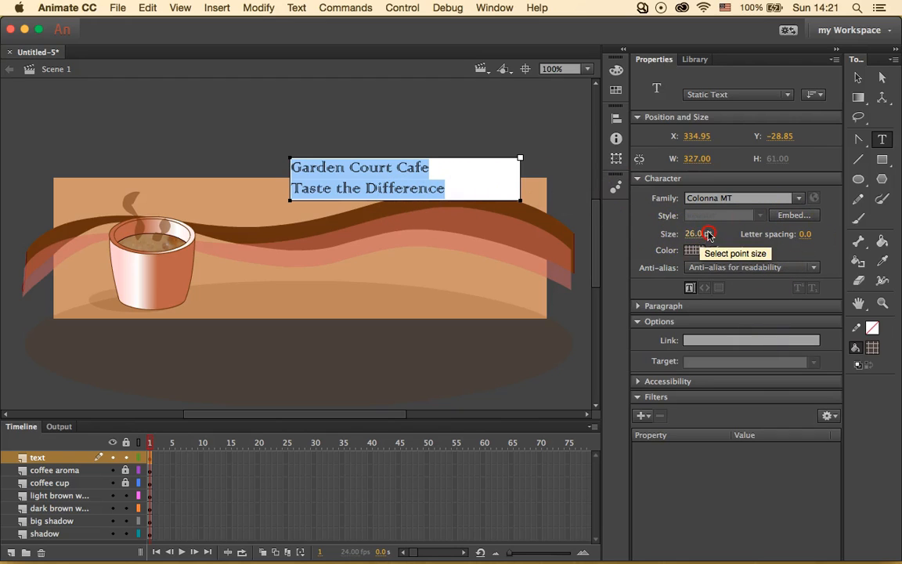
pyautogui.moveTo(687, 234); pyautogui.dragTo(697, 233)
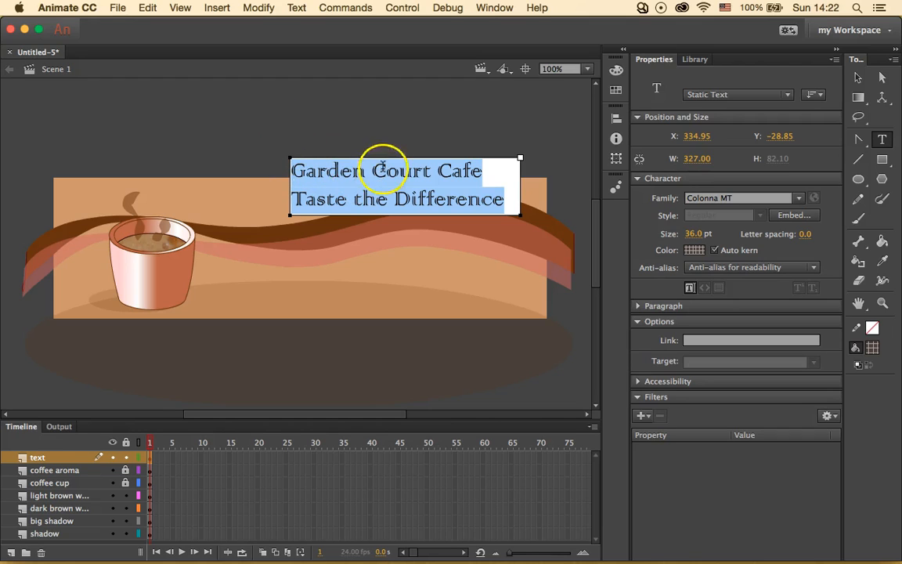
# Move the two-line text box down onto the stage to about X 247, Y 21 and colour both lines solid dark blue #000066
pyautogui.click(858, 77)
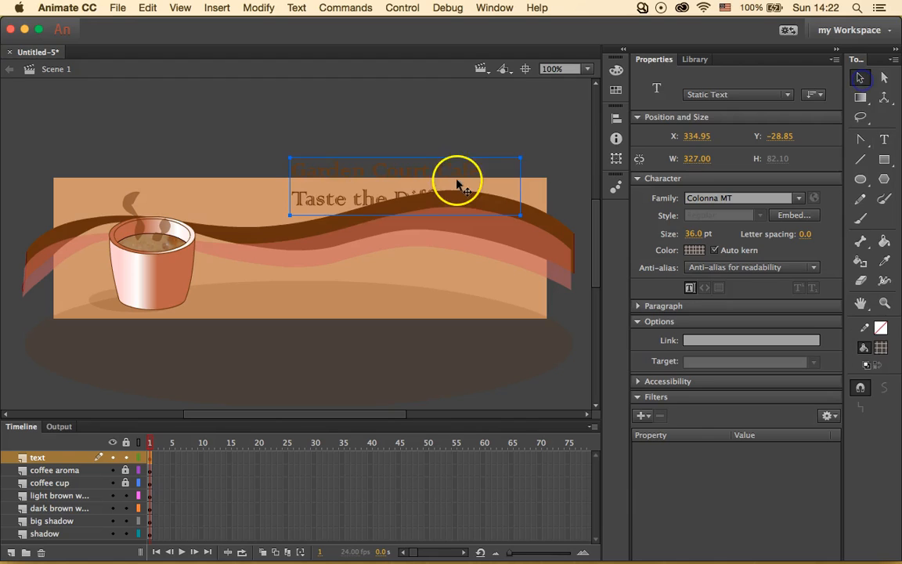
pyautogui.moveTo(452, 183); pyautogui.dragTo(383, 222)
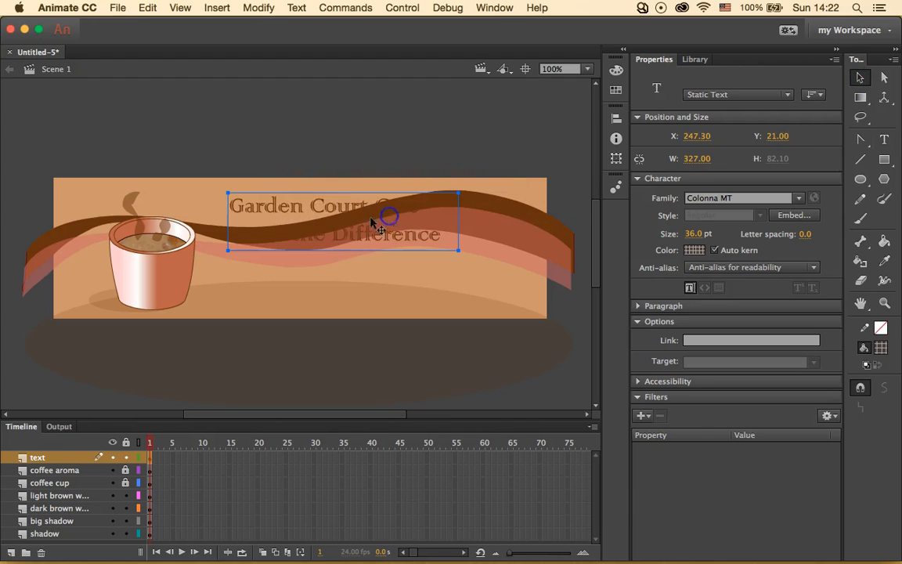
pyautogui.click(884, 140)
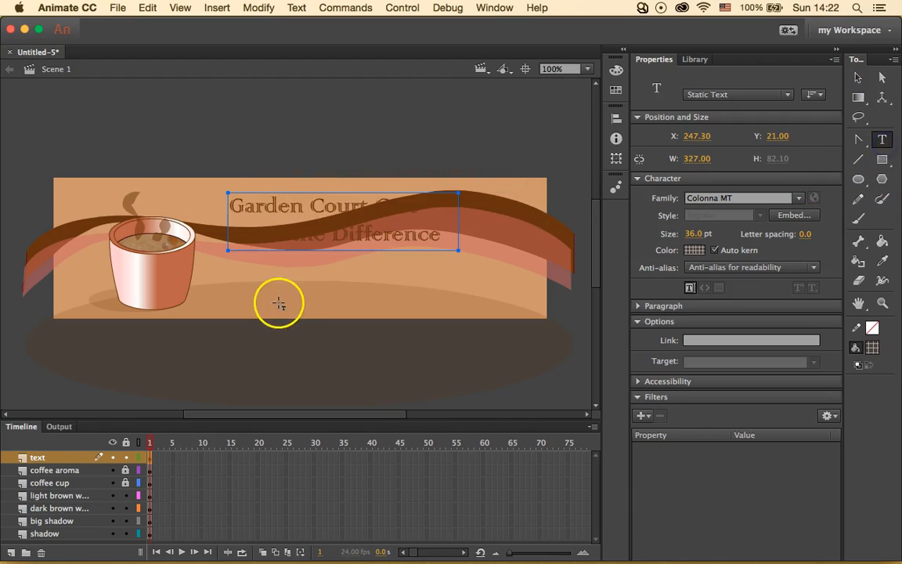
pyautogui.click(285, 232)
pyautogui.moveTo(443, 235); pyautogui.dragTo(221, 209)
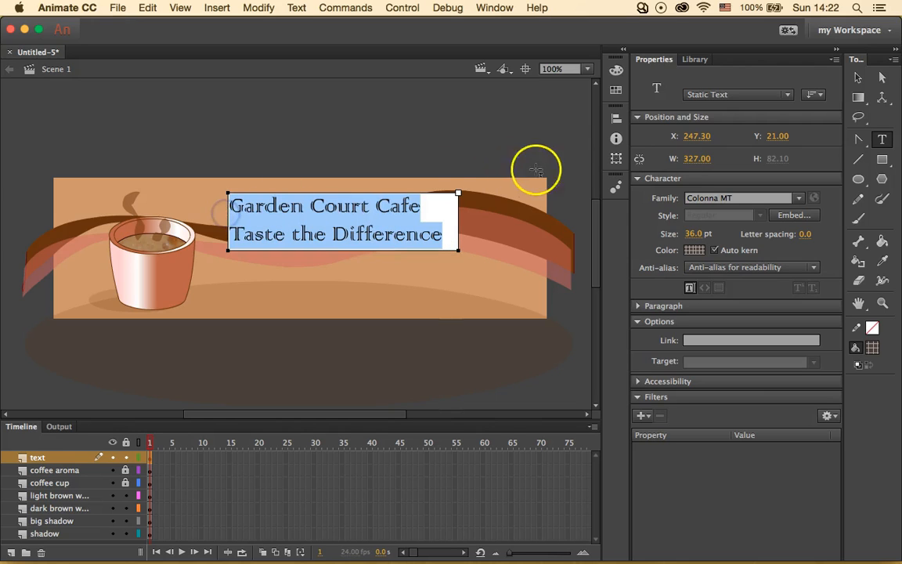
pyautogui.click(693, 250)
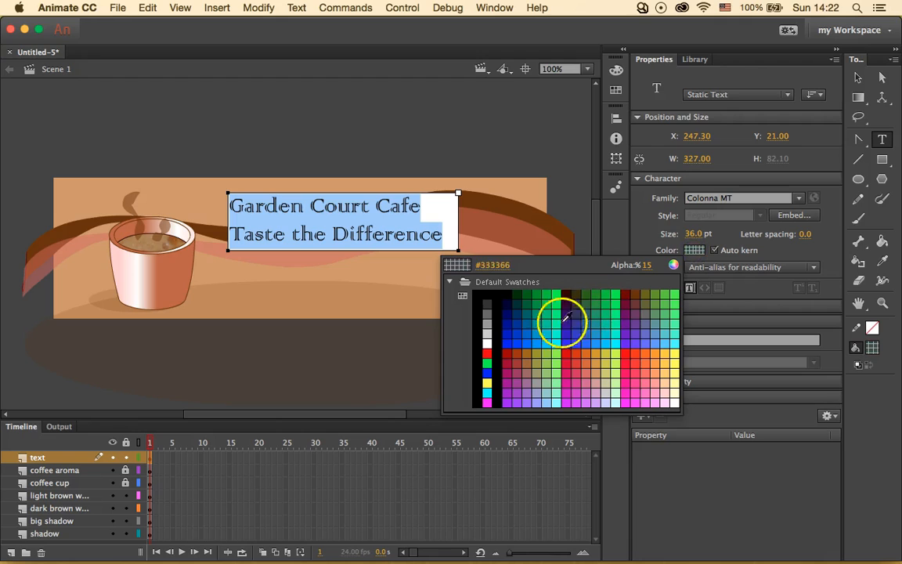
pyautogui.click(511, 311)
pyautogui.click(694, 251)
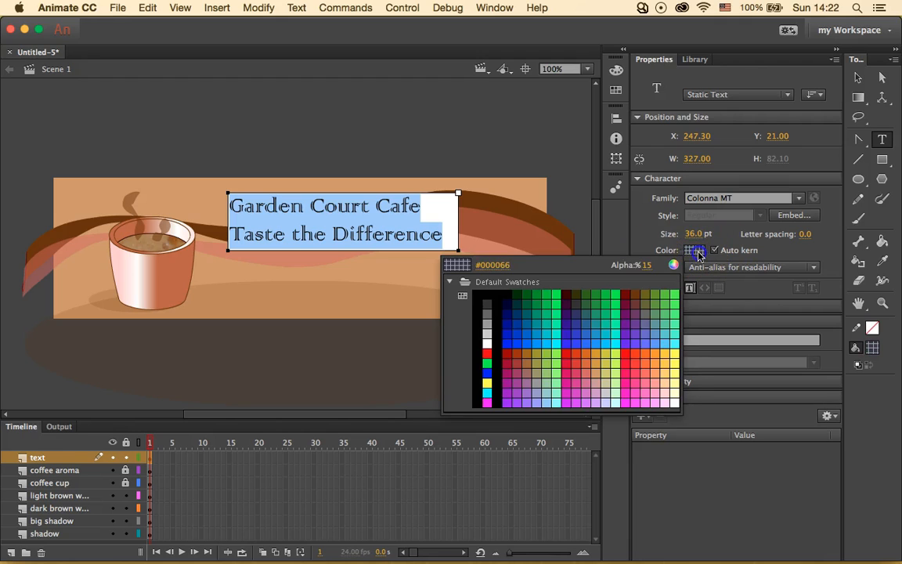
pyautogui.moveTo(653, 267); pyautogui.dragTo(797, 267)
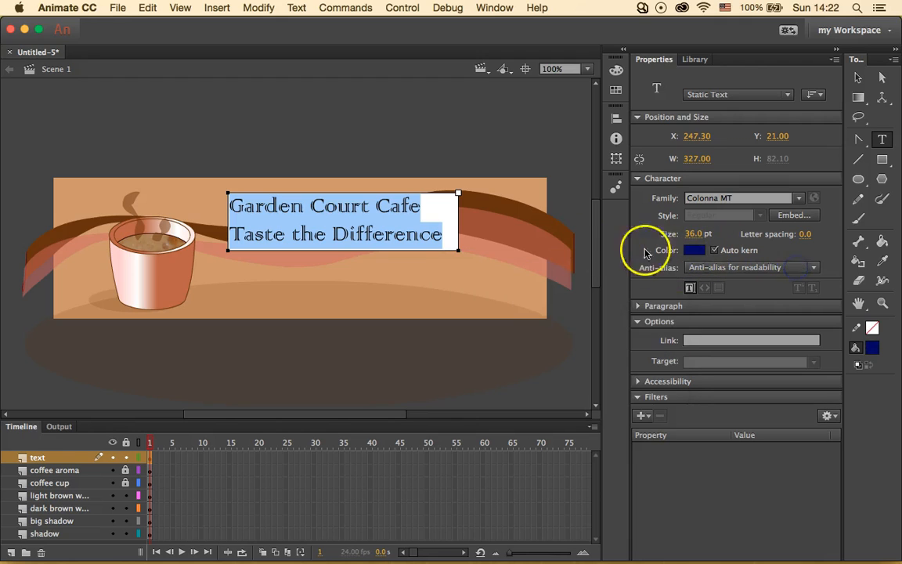
# Reposition the two-line text box to about X 240, Y 14 and deselect it
pyautogui.click(859, 77)
pyautogui.moveTo(397, 239); pyautogui.dragTo(372, 227)
pyautogui.moveTo(379, 226)
pyautogui.mouseDown()
pyautogui.moveTo(388, 235)
pyautogui.moveTo(364, 228)
pyautogui.moveTo(391, 232)
pyautogui.mouseUp()
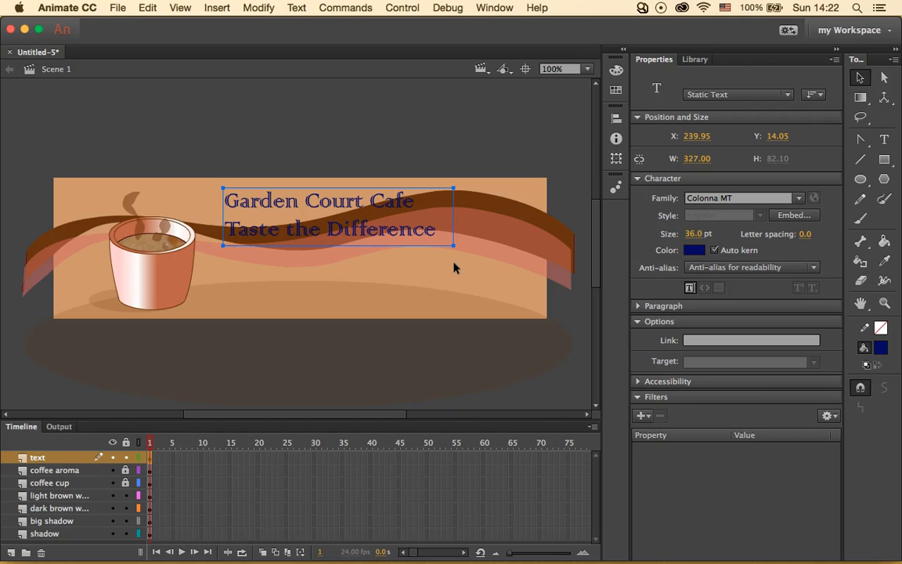
pyautogui.click(499, 254)
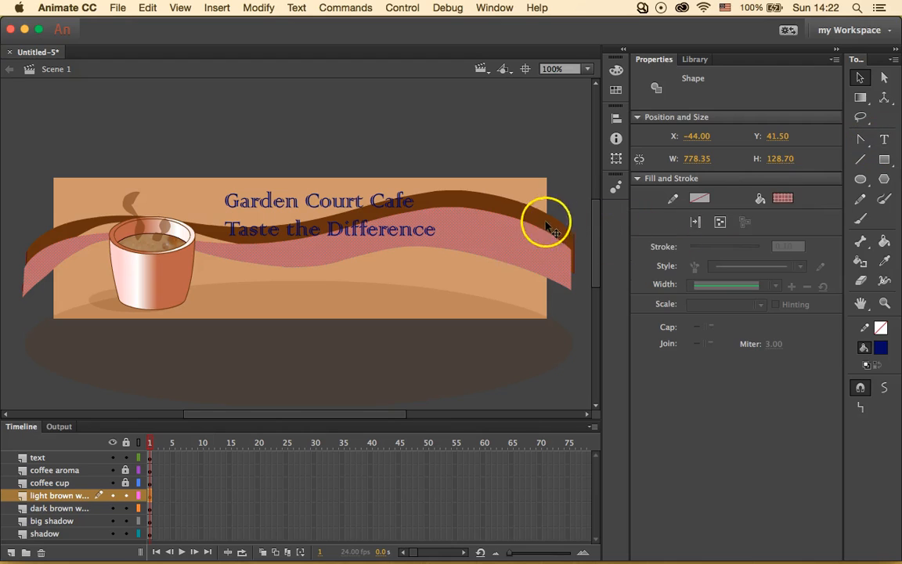
pyautogui.click(561, 205)
pyautogui.click(885, 140)
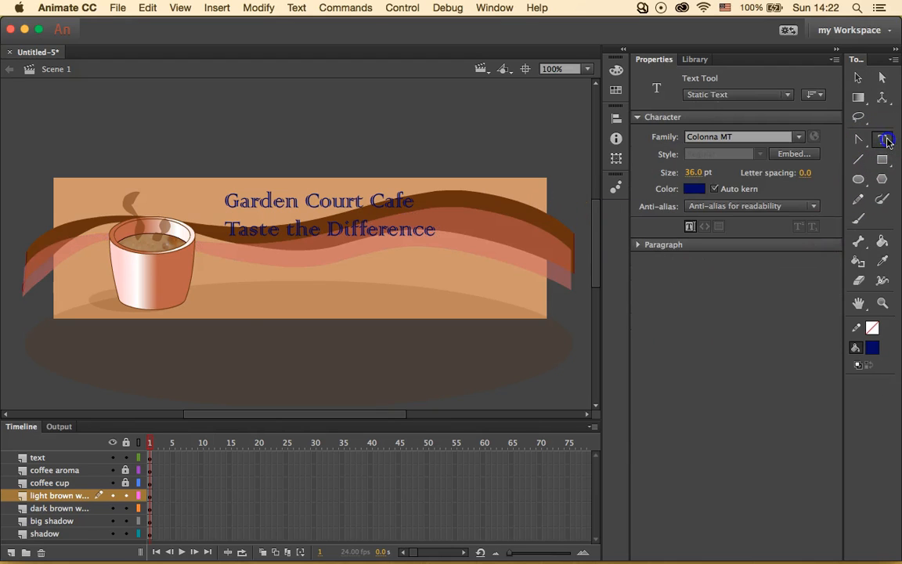
pyautogui.moveTo(222, 274); pyautogui.dragTo(282, 293)
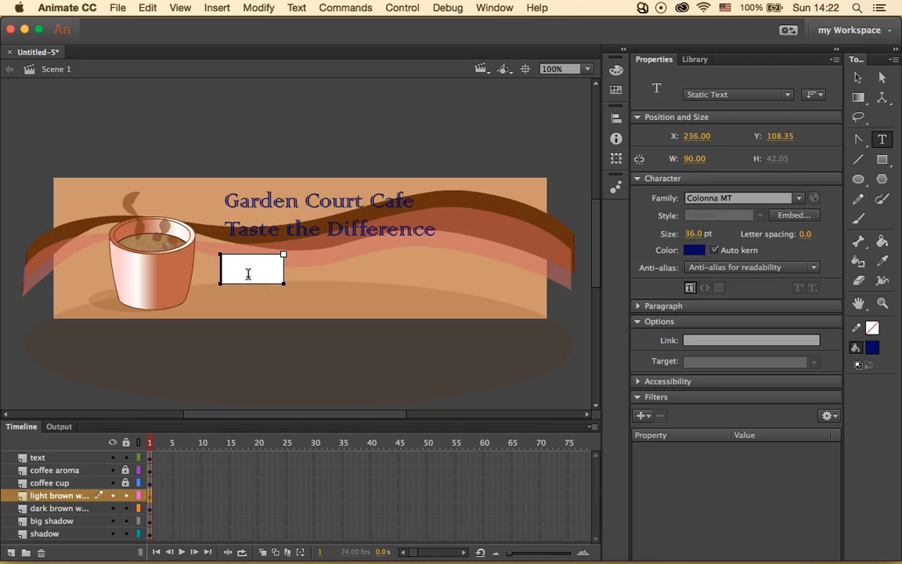
pyautogui.write('Coffe')
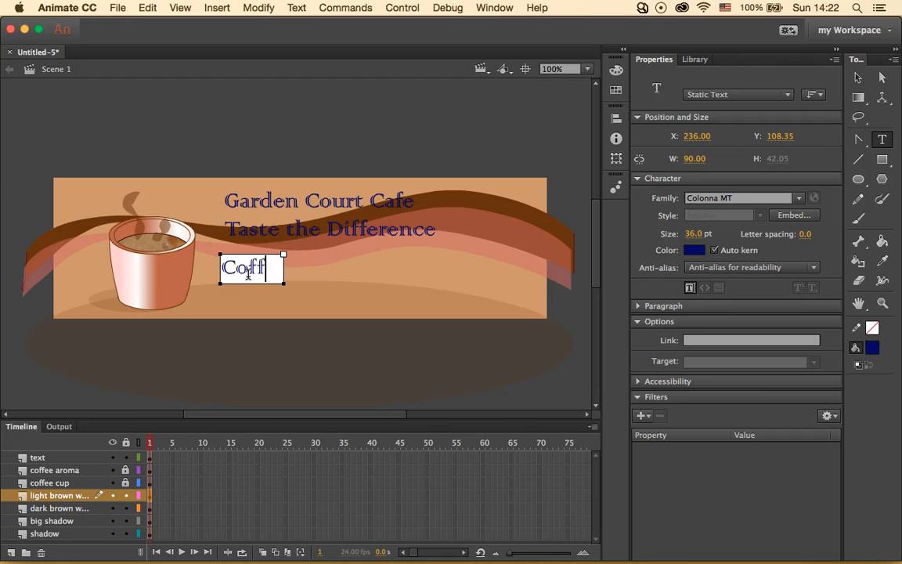
pyautogui.moveTo(282, 281); pyautogui.dragTo(272, 288)
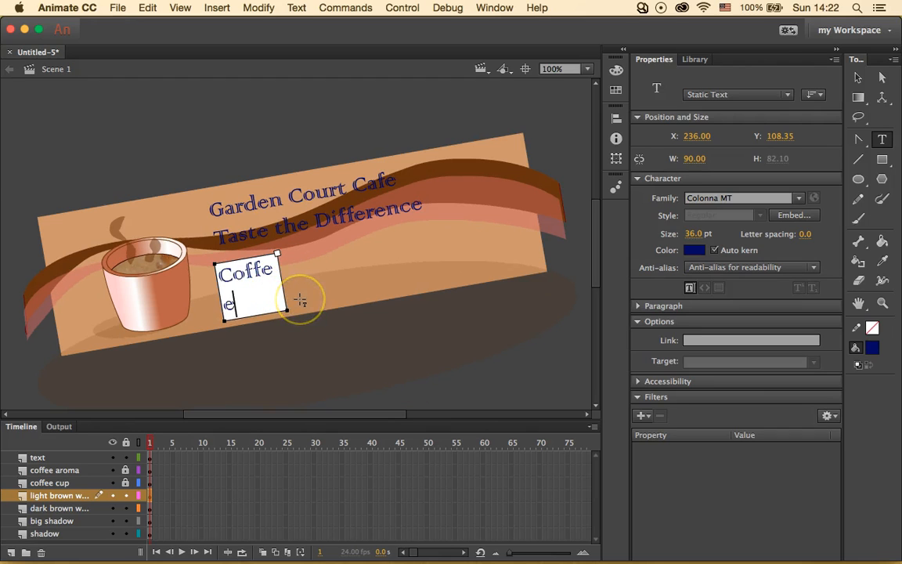
pyautogui.press('super+a')
pyautogui.press('BackSpace')
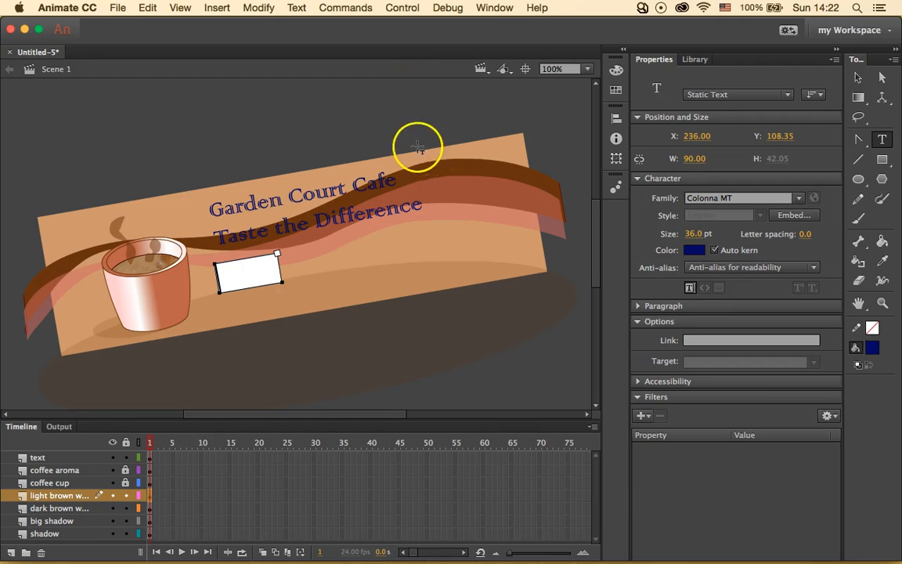
pyautogui.rightClick(444, 268)
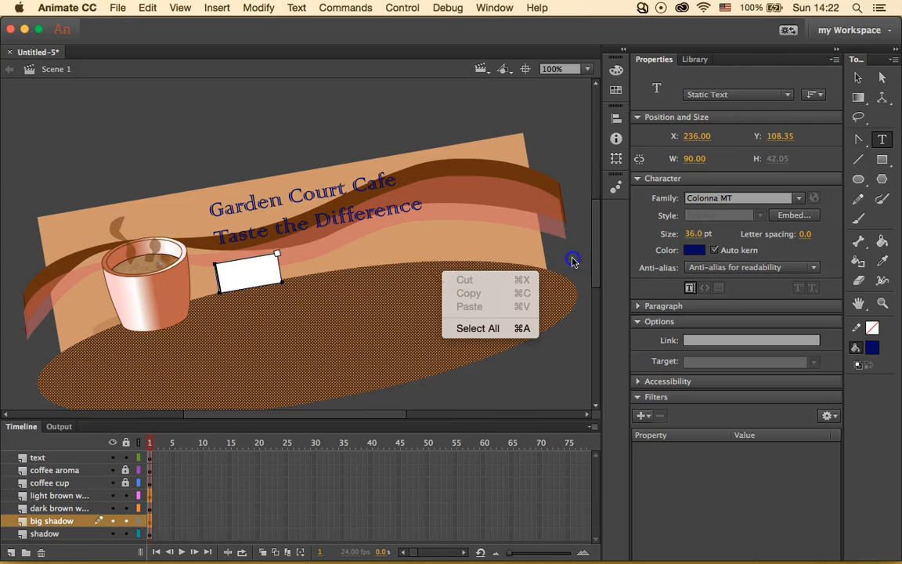
pyautogui.press('Escape')
pyautogui.click(859, 77)
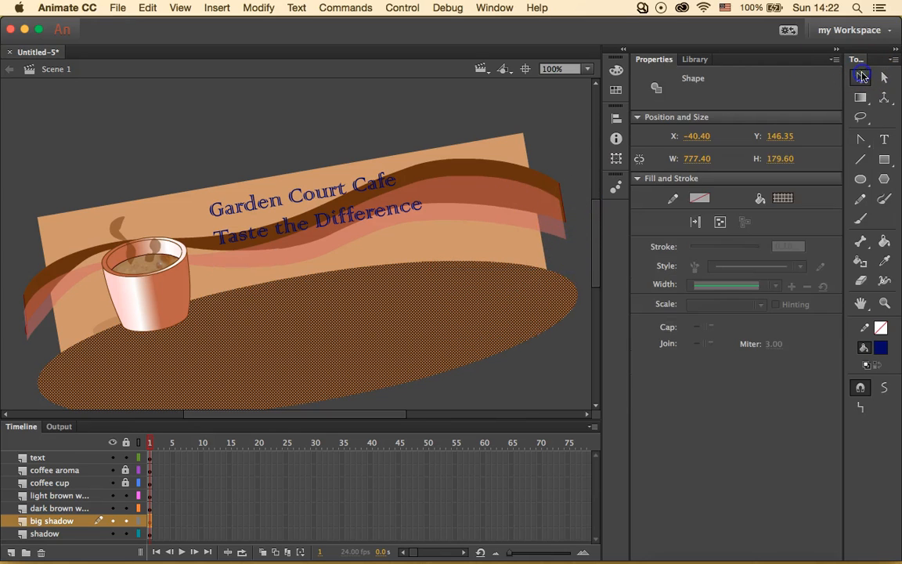
pyautogui.click(515, 112)
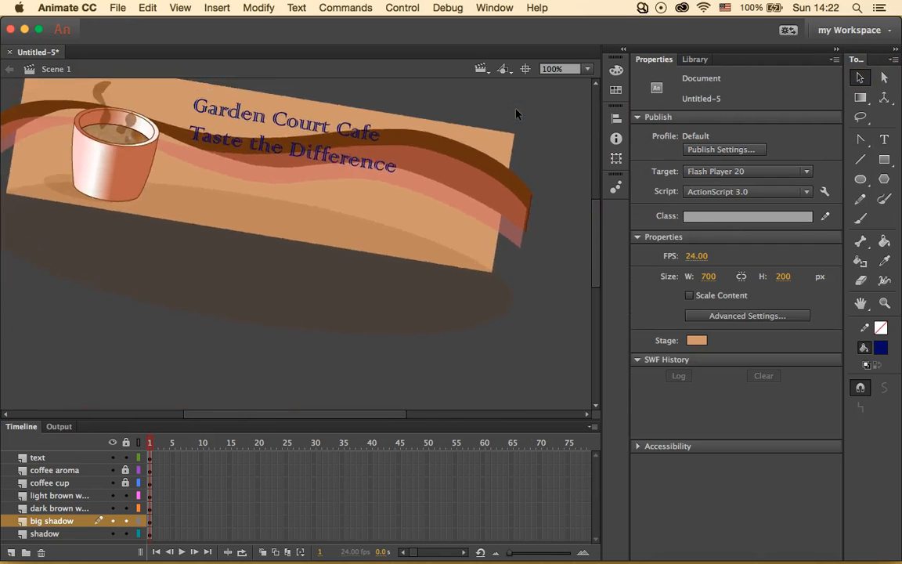
pyautogui.click(525, 68)
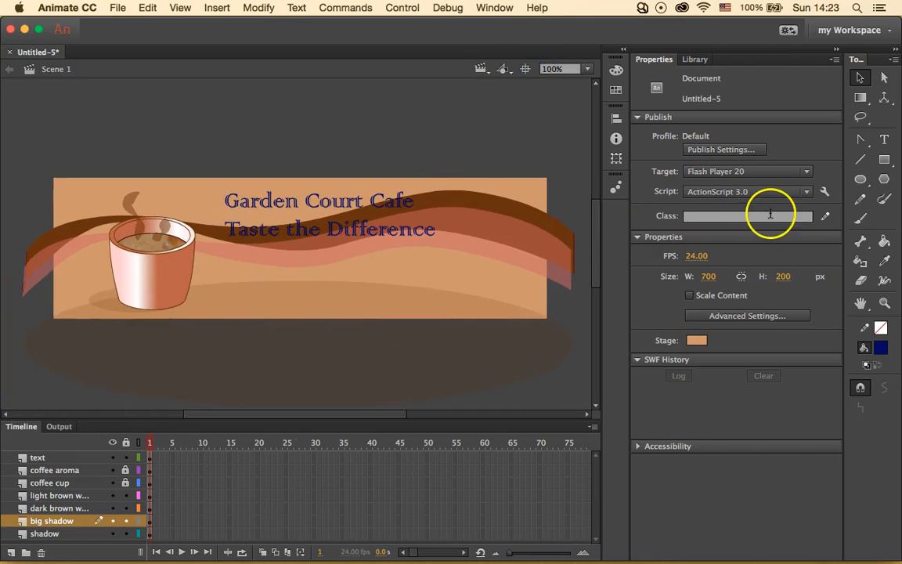
# Add a static text box about 121 px wide below the tagline, just beside the cup, reading "Coffee"
pyautogui.click(885, 139)
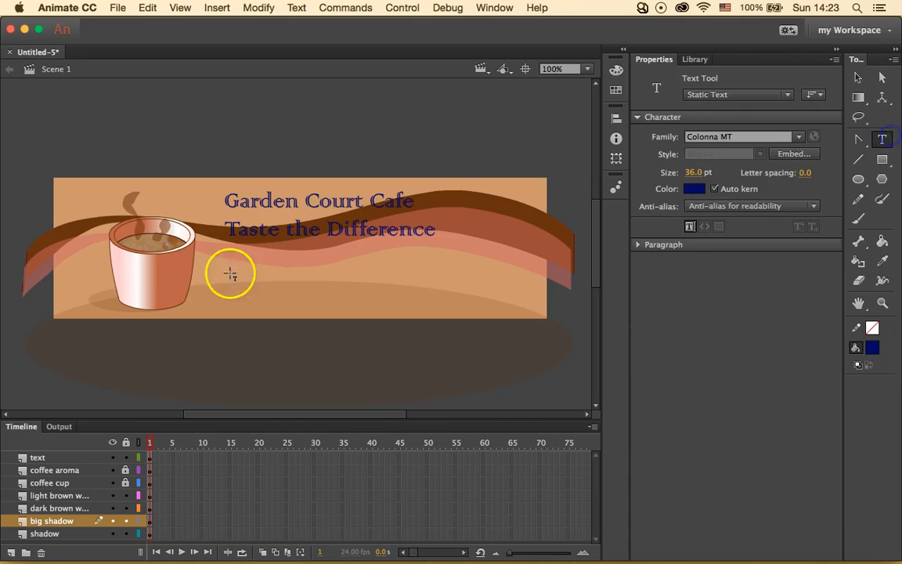
pyautogui.moveTo(218, 258); pyautogui.dragTo(302, 286)
pyautogui.click(264, 268)
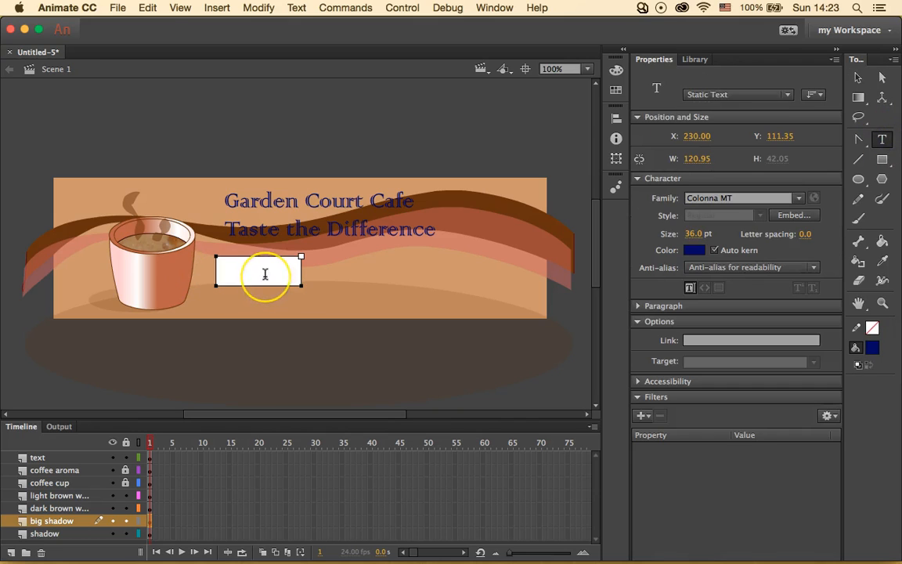
pyautogui.write('Coffee')
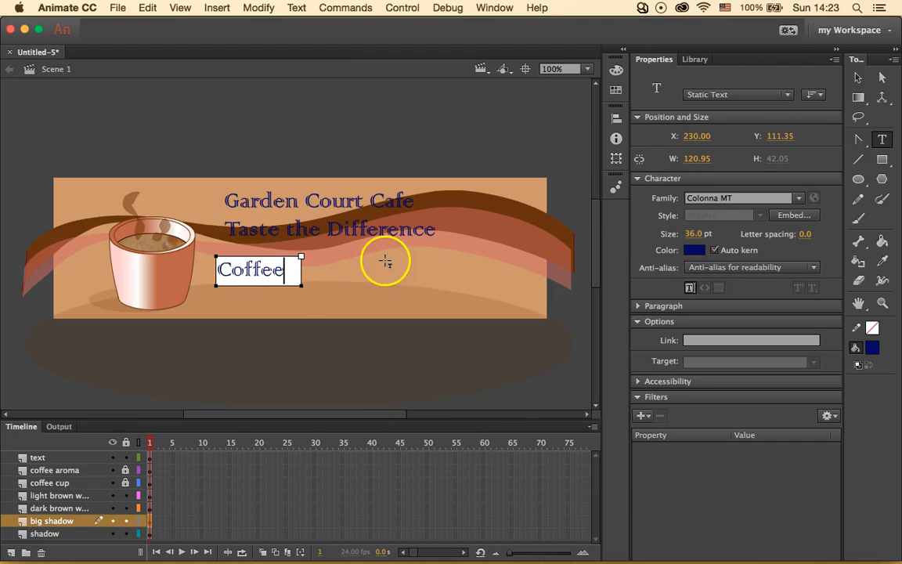
pyautogui.click(862, 76)
pyautogui.click(388, 289)
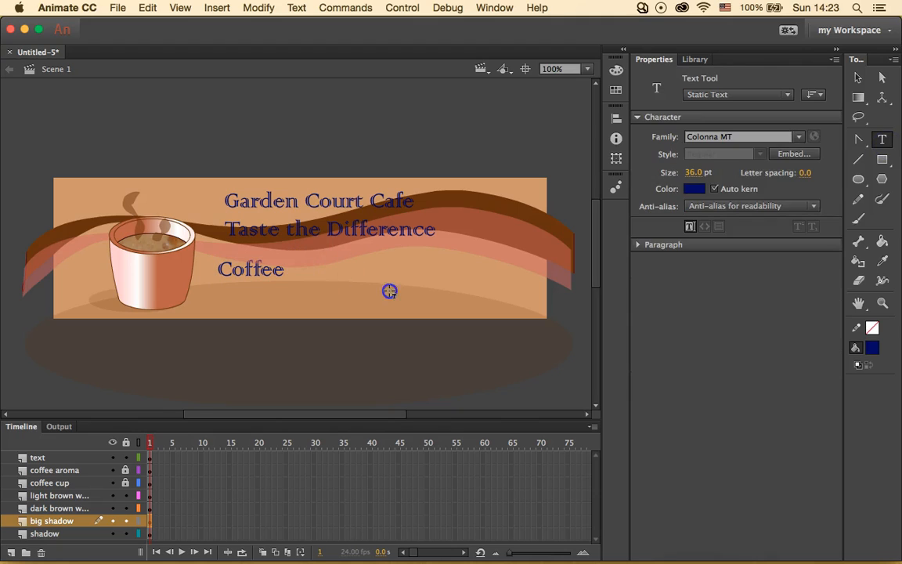
# Add a second static text box about 133 px wide beside "Coffee", reading "Patries"
pyautogui.moveTo(317, 276); pyautogui.dragTo(407, 282)
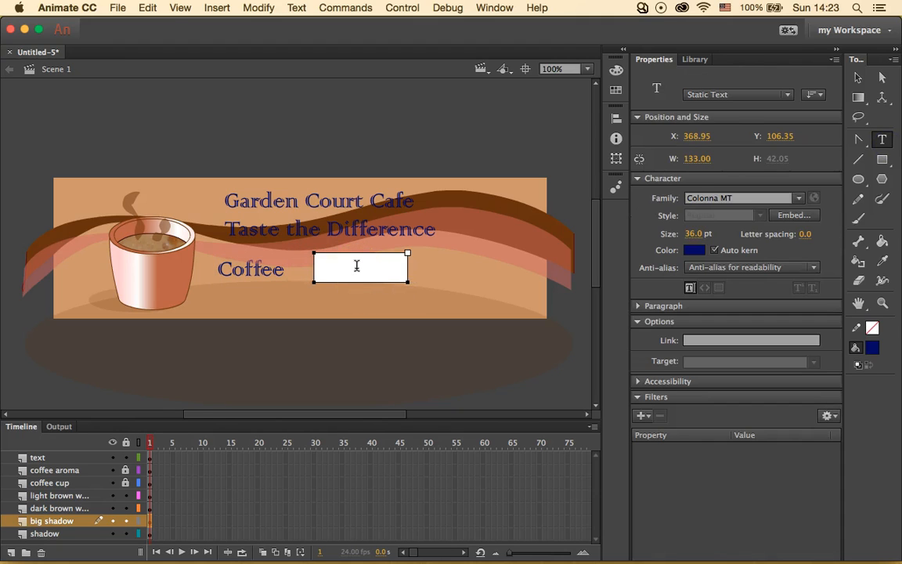
pyautogui.write('Patries')
pyautogui.press('Return')
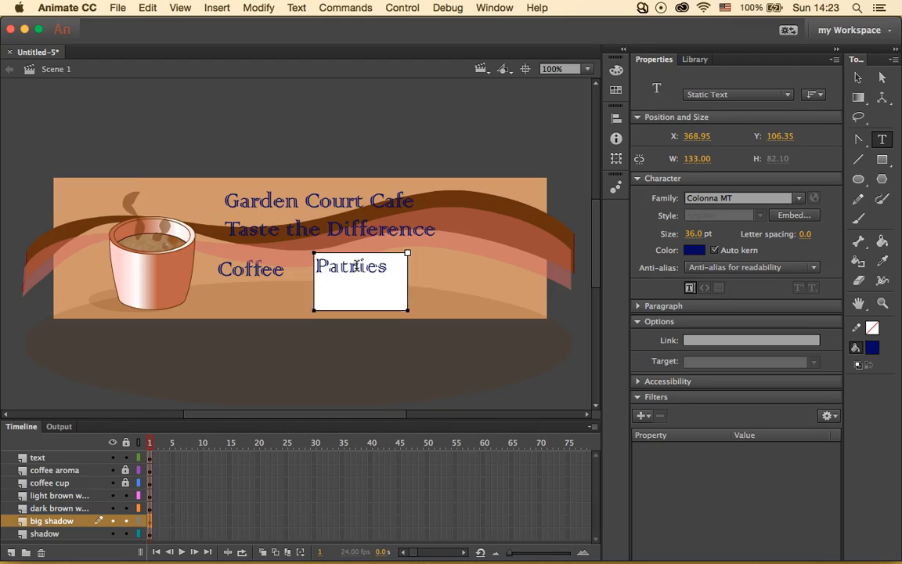
pyautogui.press('BackSpace')
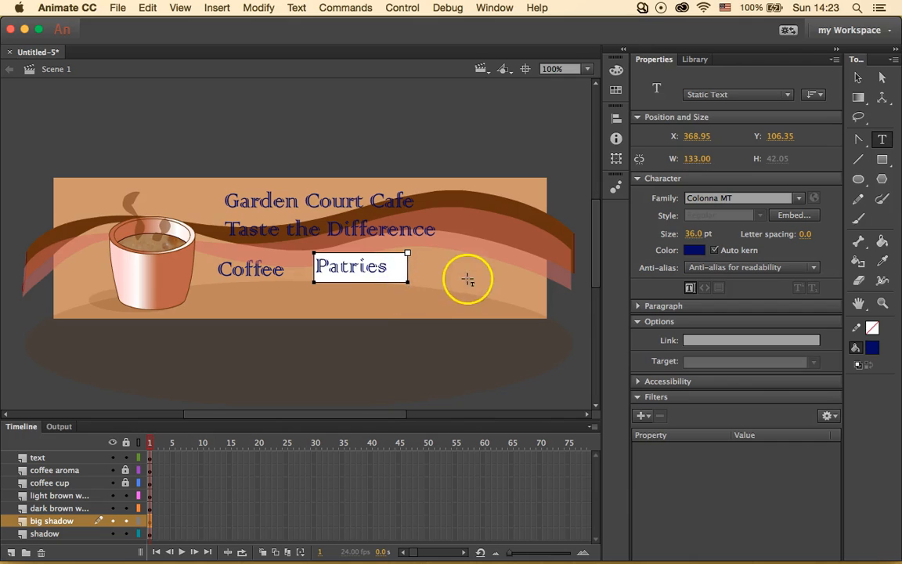
pyautogui.click(859, 79)
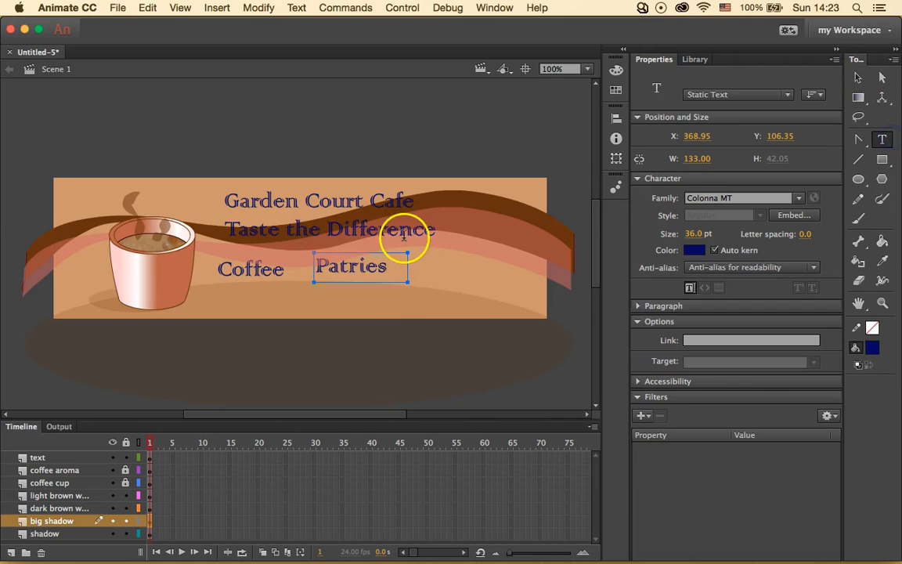
pyautogui.click(510, 290)
# Add a third static text box beside "Patries" reading "Free Wi-Fi" and widen it to about 161 px to fit one line
pyautogui.moveTo(430, 264); pyautogui.dragTo(496, 292)
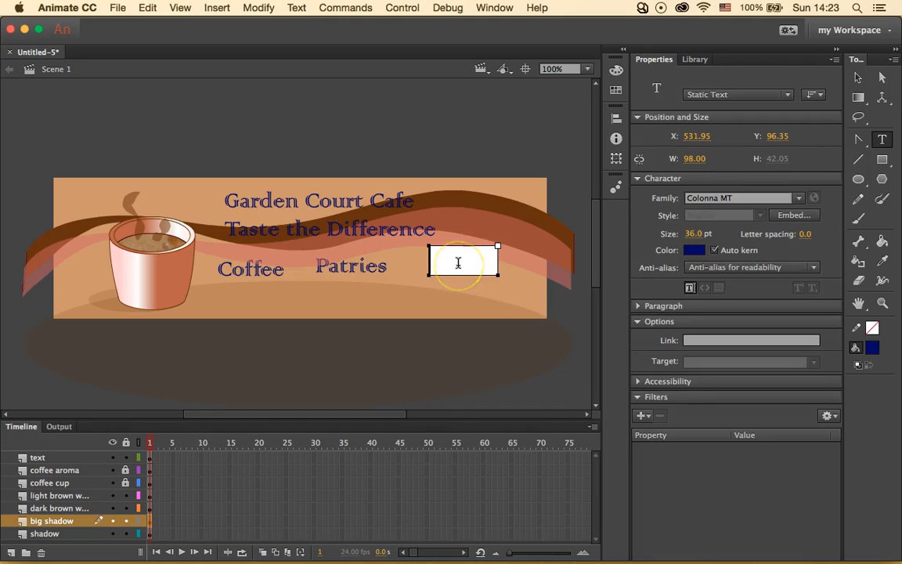
pyautogui.write('Free Wi')
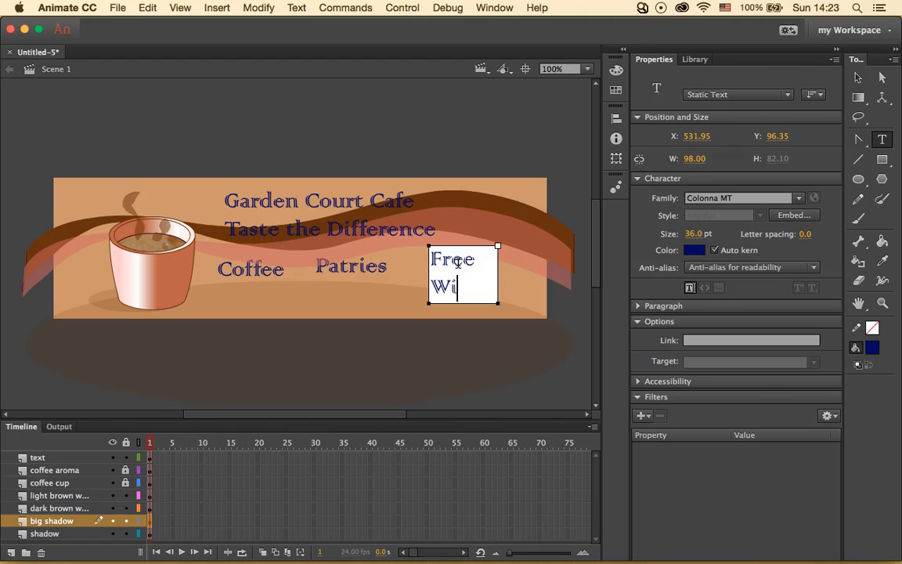
pyautogui.write('-Fi')
pyautogui.moveTo(498, 303); pyautogui.dragTo(541, 287)
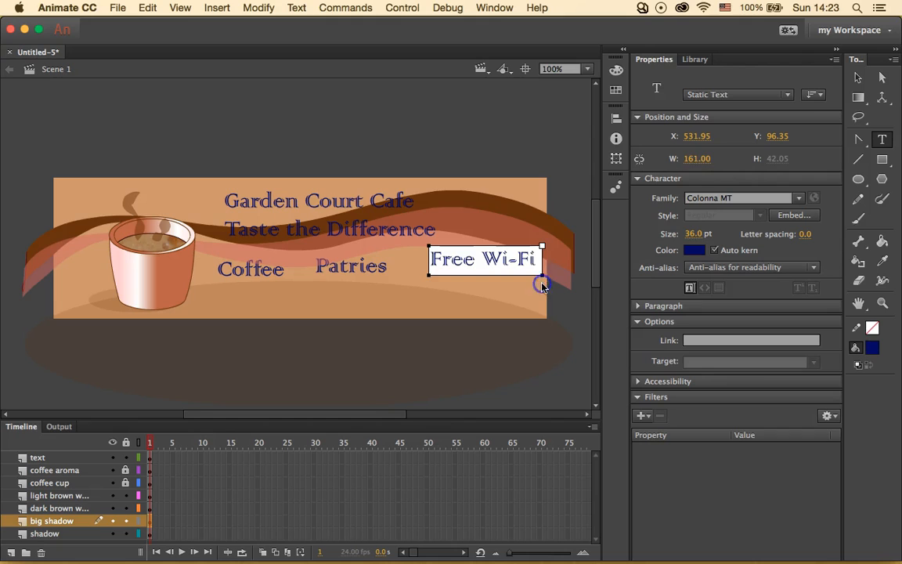
pyautogui.click(859, 77)
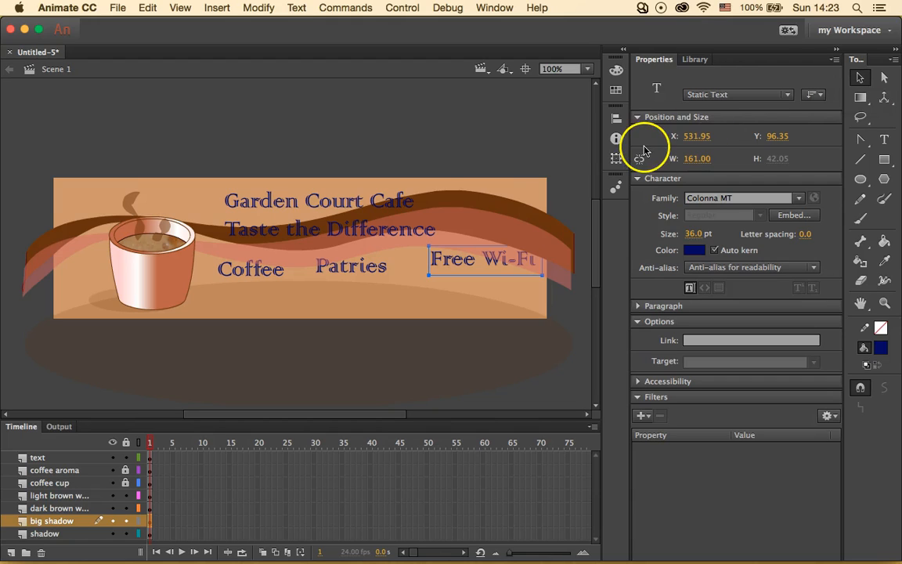
# Recolour the "Coffee", "Patries" and "Free Wi-Fi" texts together with the dark brown sampled from the upper wave
pyautogui.click(274, 270)
pyautogui.click(412, 134)
pyautogui.click(250, 270)
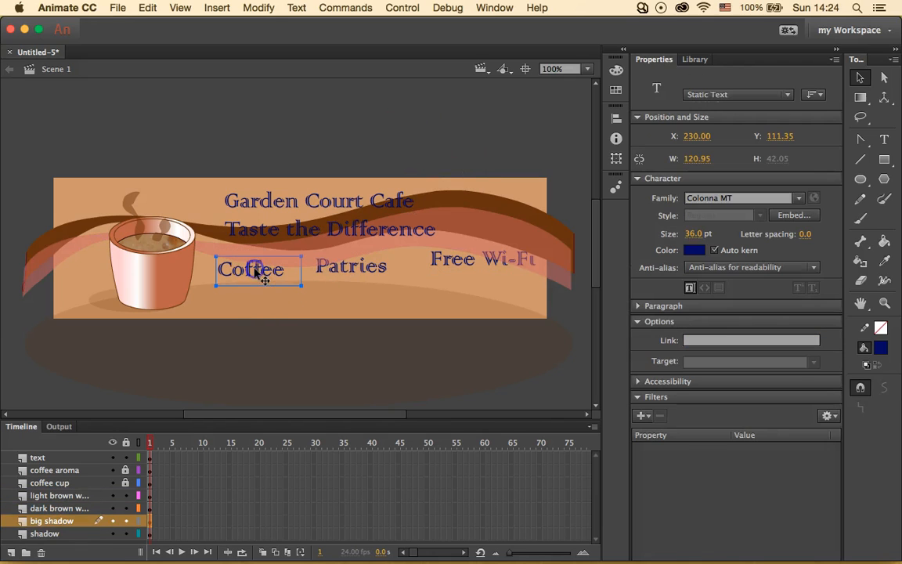
pyautogui.keyDown('shift'); pyautogui.click(349, 268); pyautogui.keyUp('shift')
pyautogui.keyDown('shift'); pyautogui.click(467, 266); pyautogui.keyUp('shift')
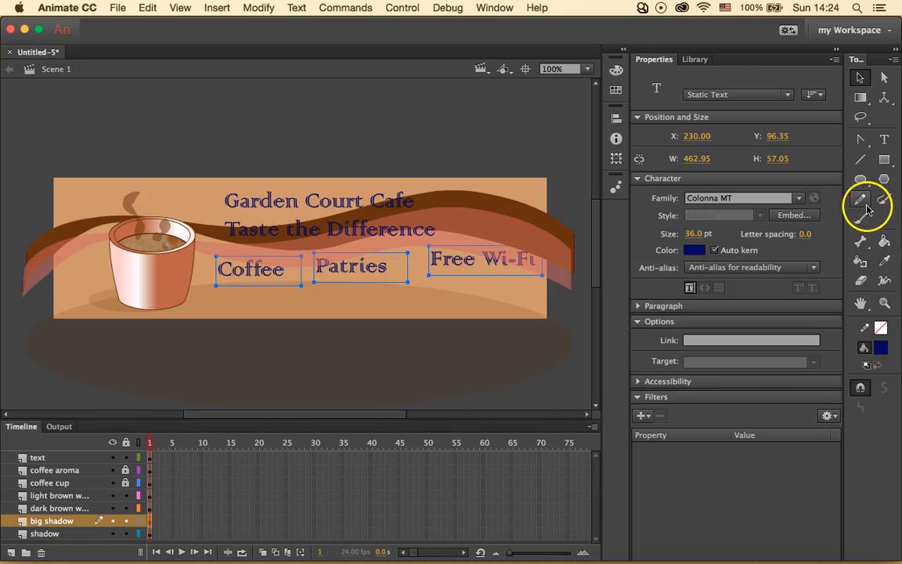
pyautogui.click(886, 264)
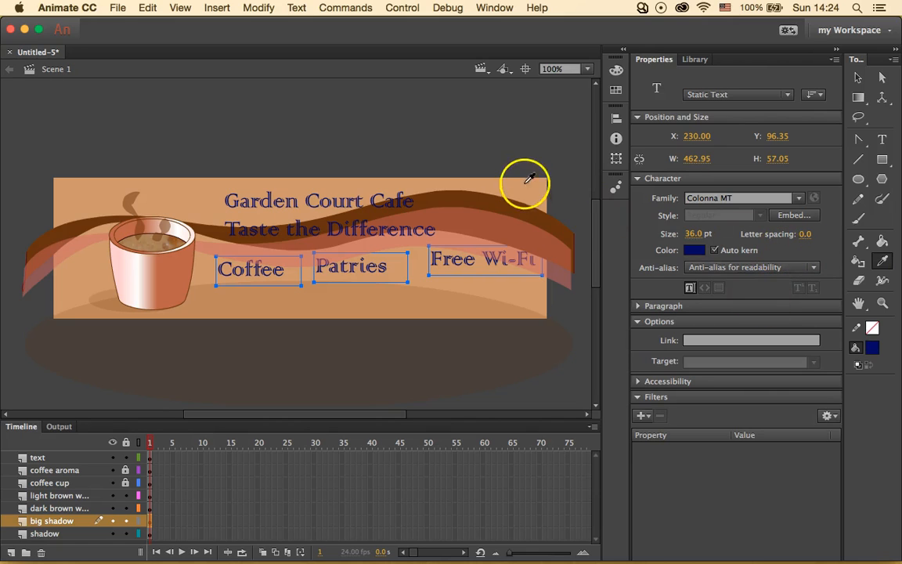
pyautogui.click(493, 196)
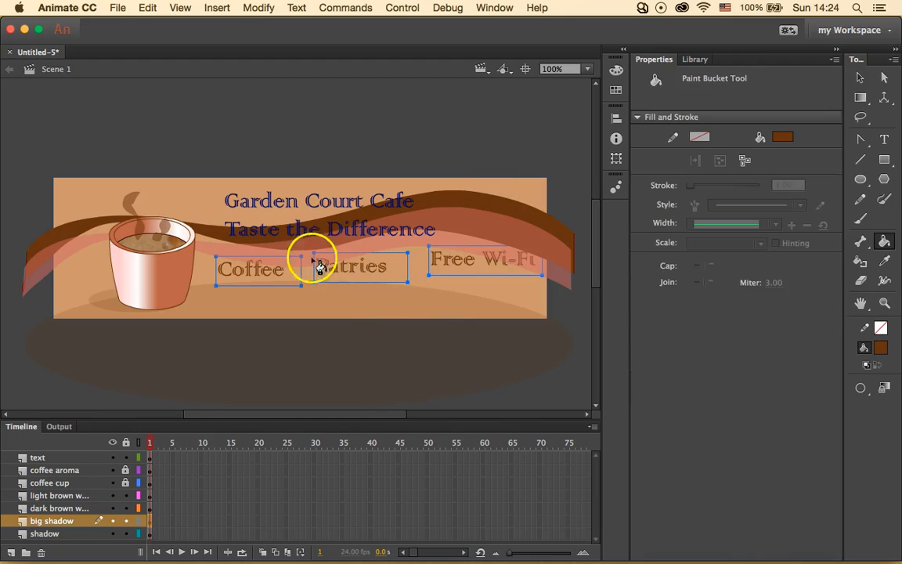
pyautogui.click(465, 286)
pyautogui.click(429, 269)
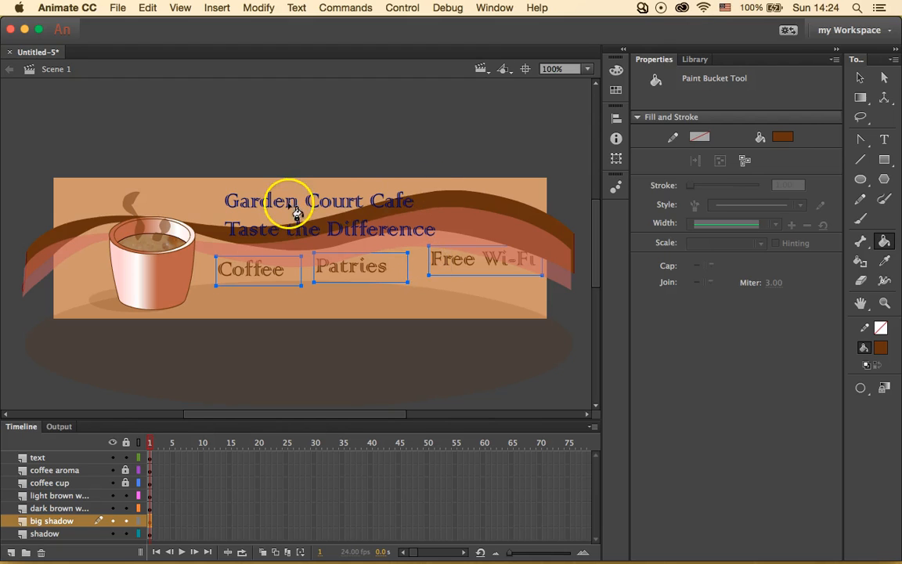
# Open the hyperlink option for the whole two-line cafe title text
pyautogui.click(859, 80)
pyautogui.doubleClick(278, 194)
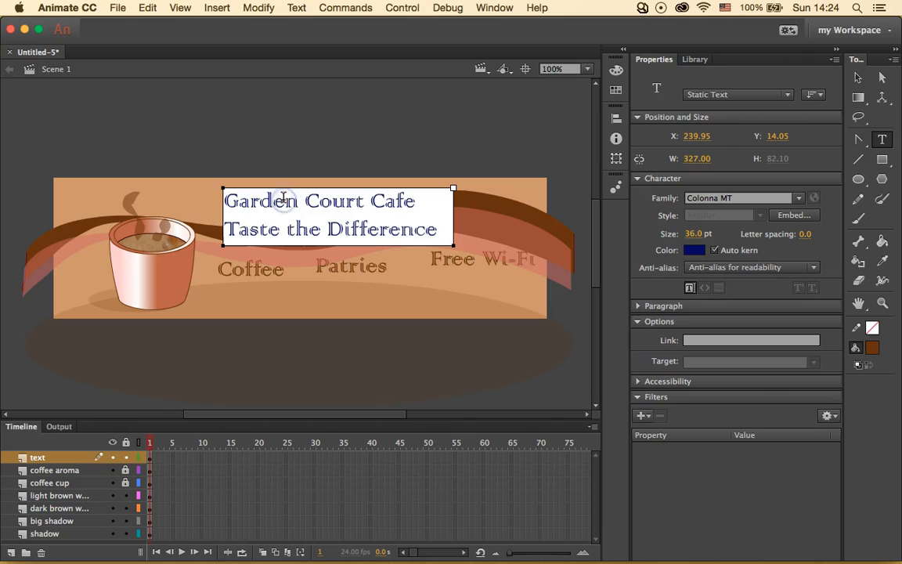
pyautogui.moveTo(419, 229); pyautogui.dragTo(258, 177)
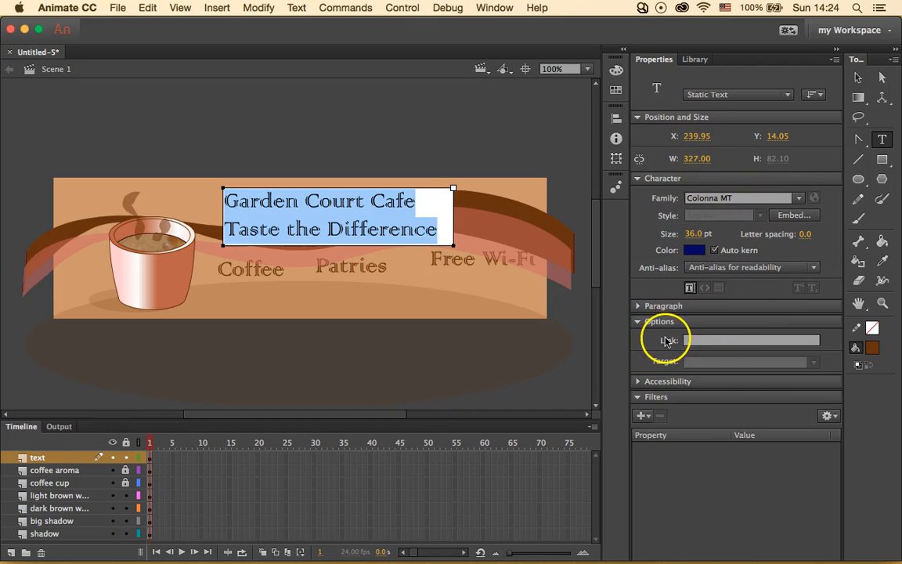
pyautogui.click(716, 341)
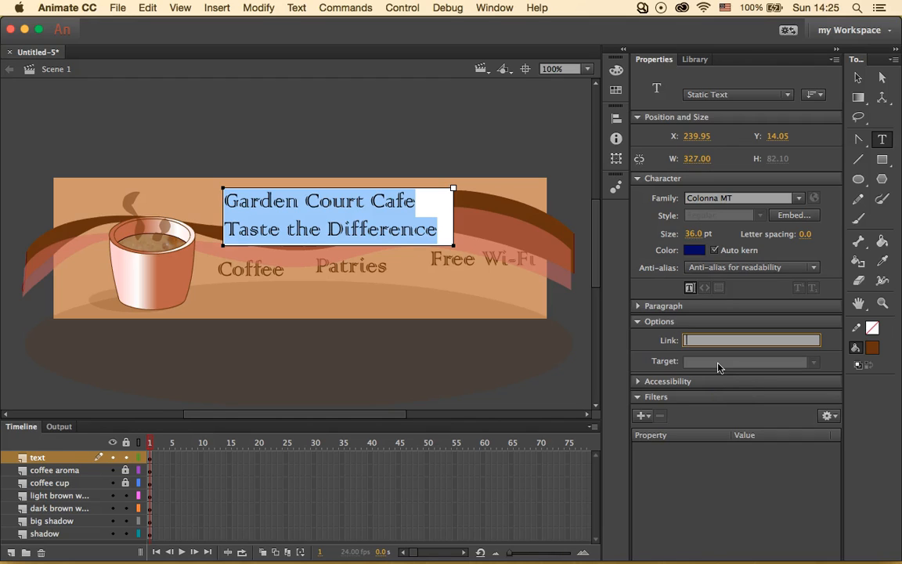
pyautogui.click(859, 79)
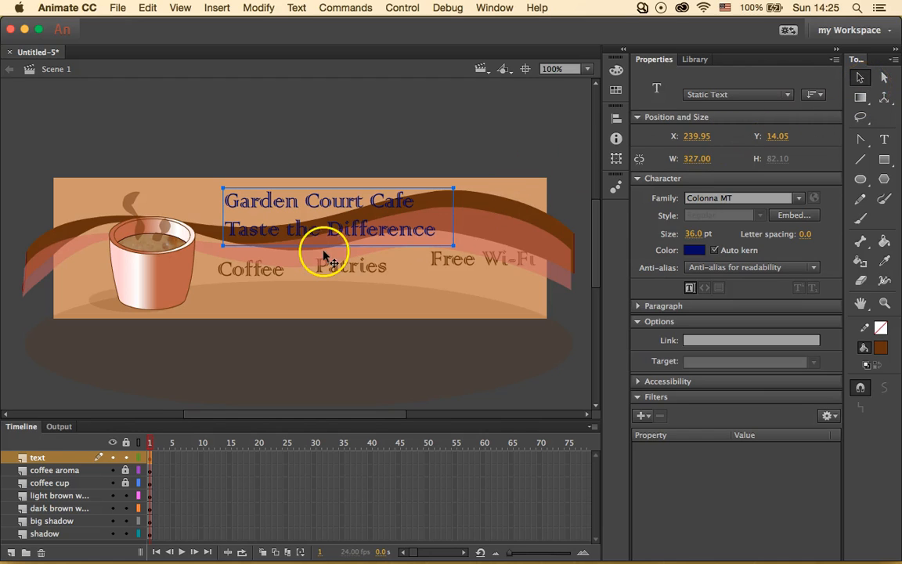
# Move "Coffee" flush with the title's left edge at about X 240, Y 128 and "Free Wi-Fi" flush with its right edge at about X 406
pyautogui.click(277, 267)
pyautogui.click(261, 271)
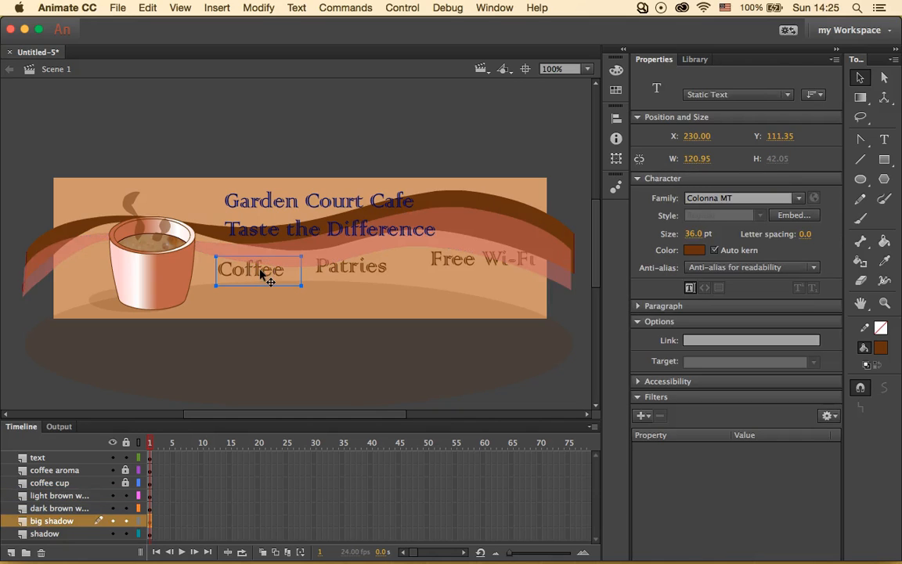
pyautogui.moveTo(260, 271); pyautogui.dragTo(239, 285)
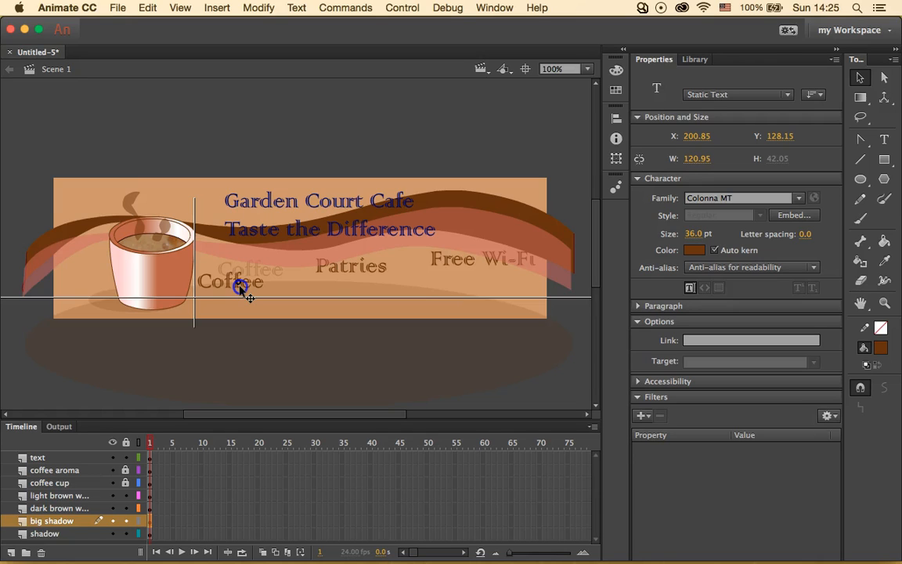
pyautogui.moveTo(240, 289); pyautogui.dragTo(266, 284)
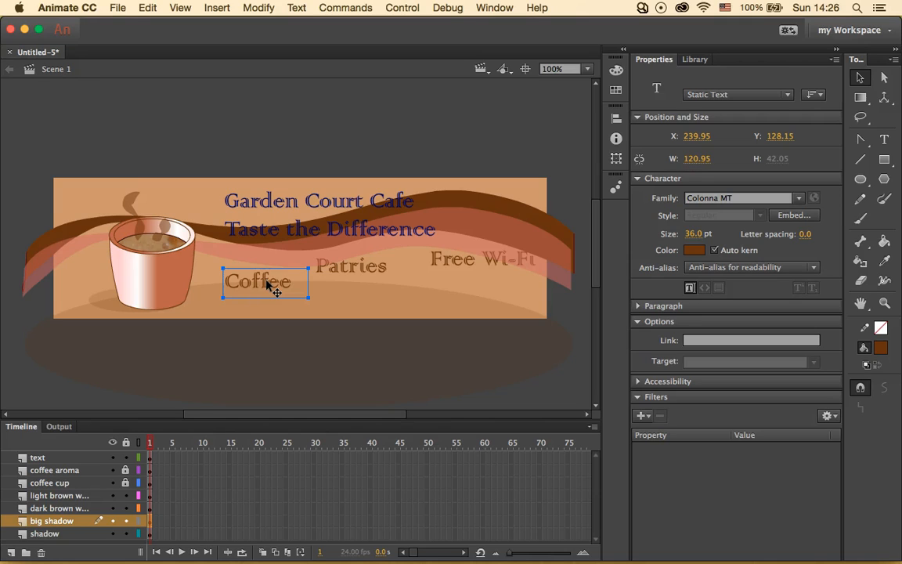
pyautogui.click(462, 266)
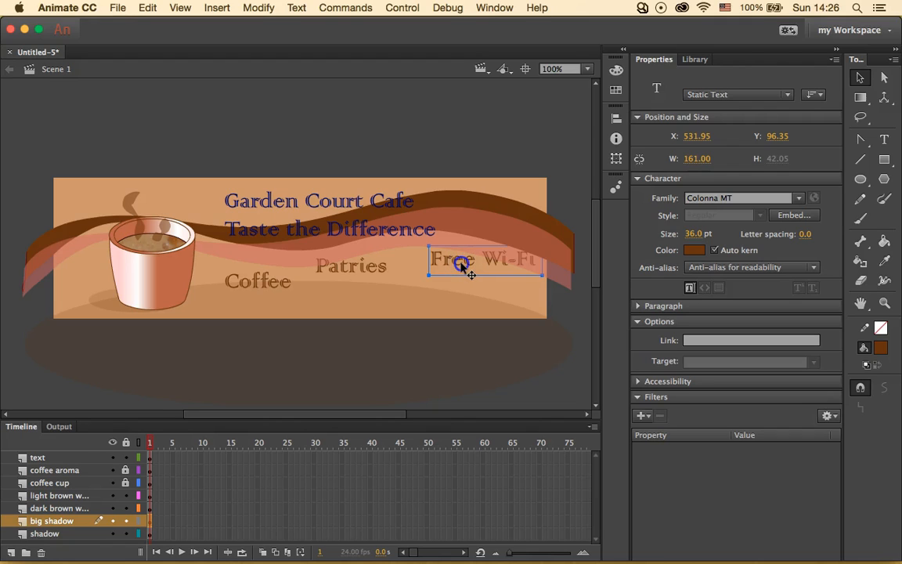
pyautogui.moveTo(461, 265); pyautogui.dragTo(373, 279)
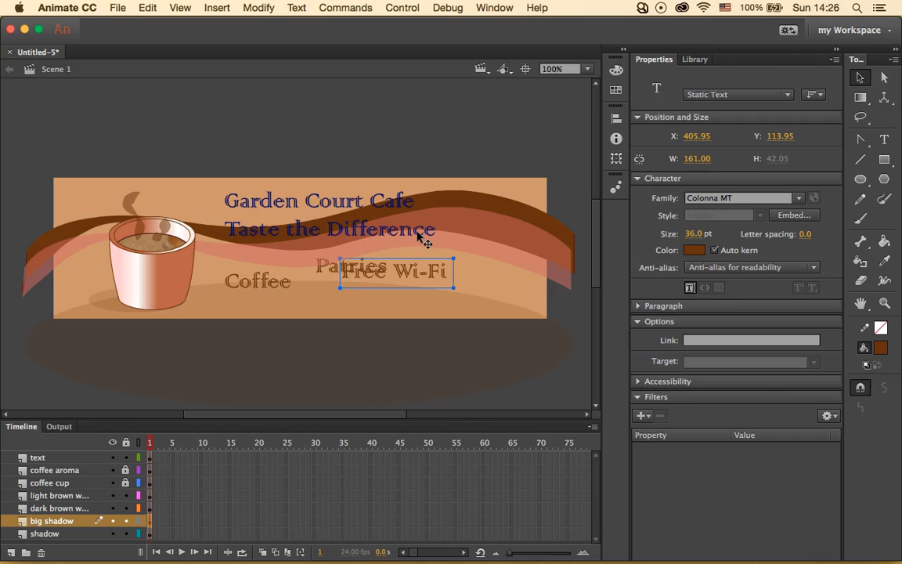
# Align the bottom edges of the "Coffee", "Patries" and "Free Wi-Fi" texts with each other, not relative to the stage
pyautogui.click(271, 283)
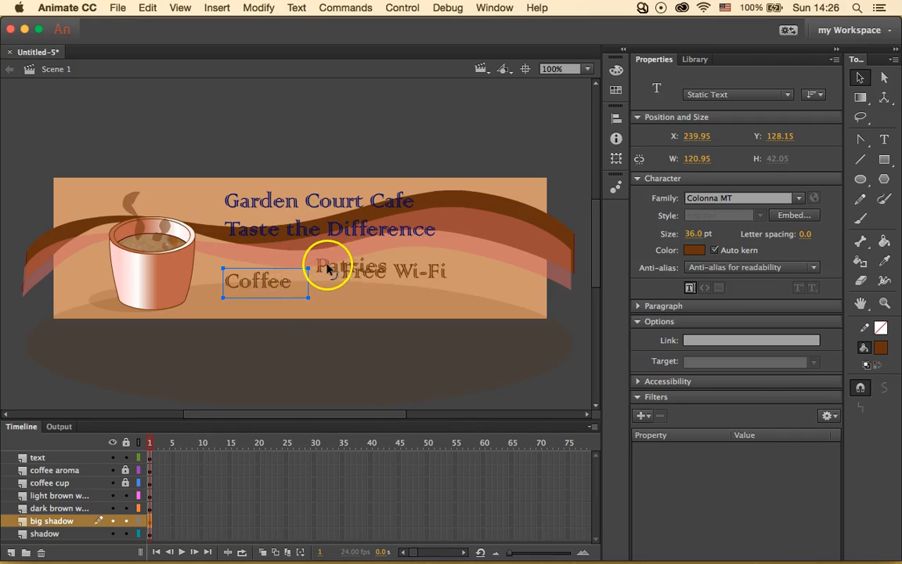
pyautogui.keyDown('shift'); pyautogui.click(342, 268); pyautogui.keyUp('shift')
pyautogui.click(340, 271)
pyautogui.keyDown('shift'); pyautogui.click(287, 283); pyautogui.keyUp('shift')
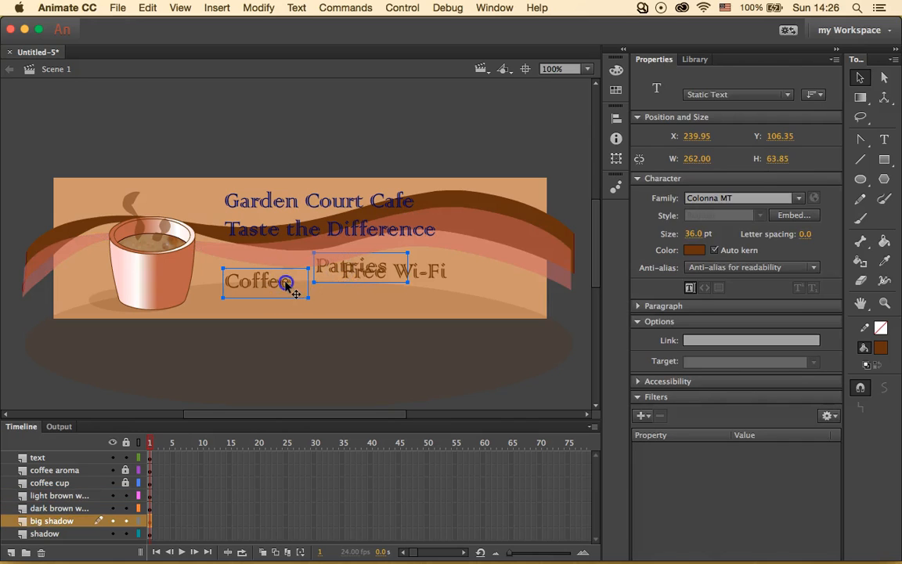
pyautogui.keyDown('shift'); pyautogui.click(412, 281); pyautogui.keyUp('shift')
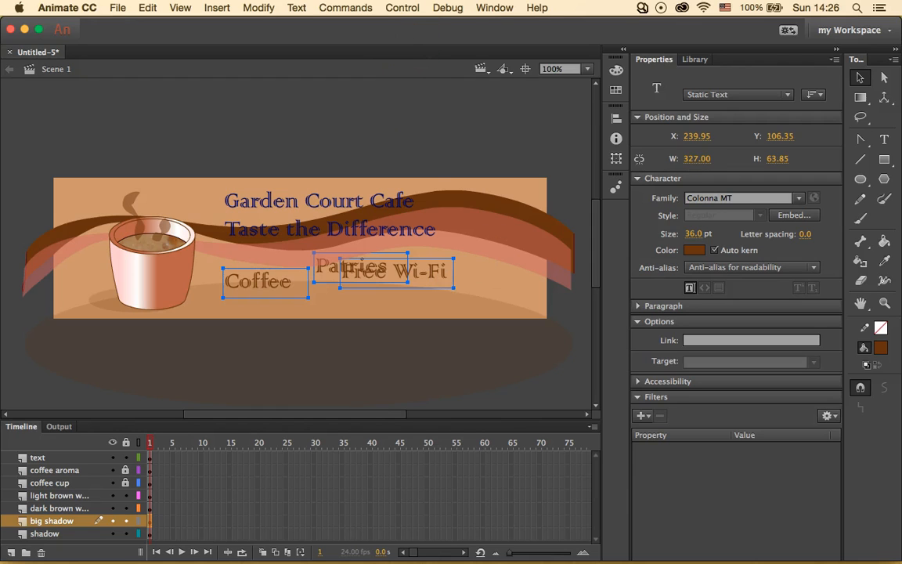
pyautogui.click(494, 7)
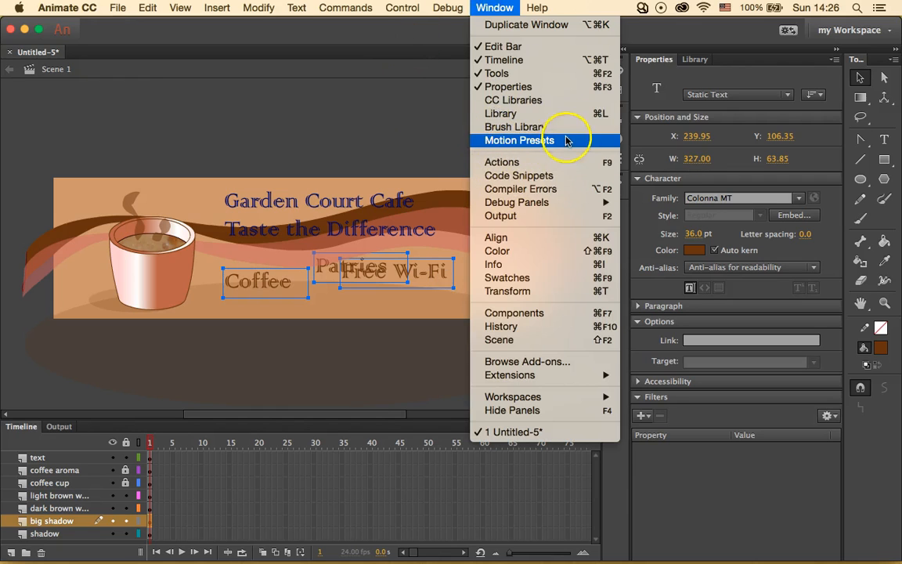
pyautogui.click(574, 238)
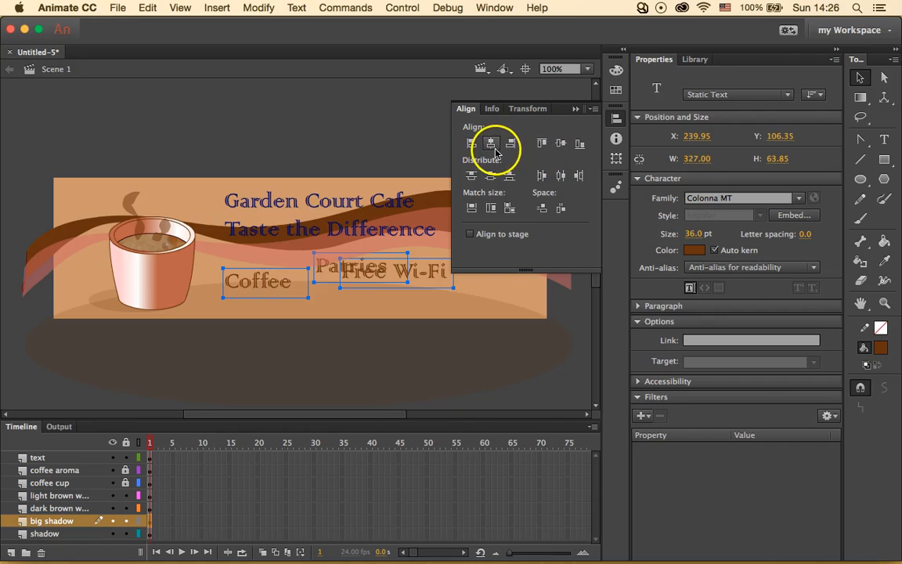
pyautogui.click(580, 145)
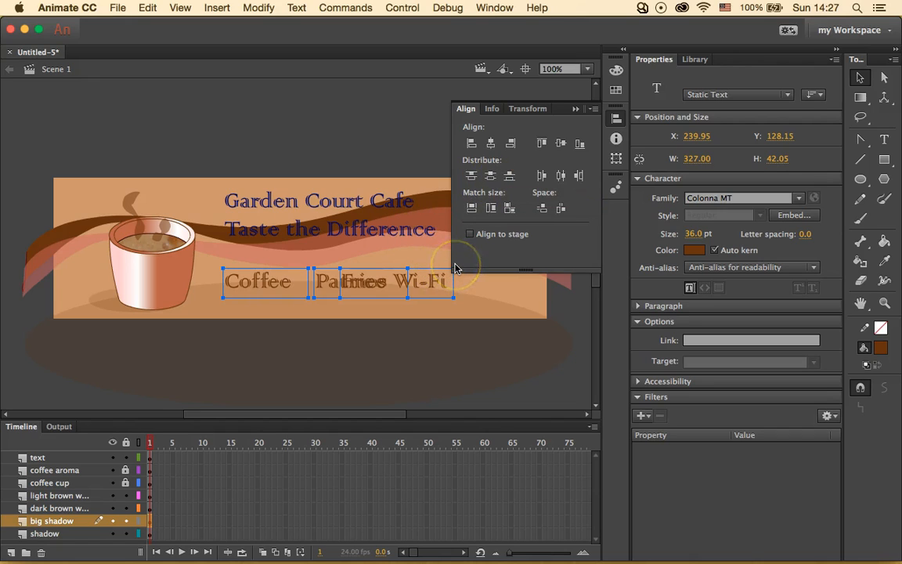
pyautogui.click(480, 339)
pyautogui.click(552, 293)
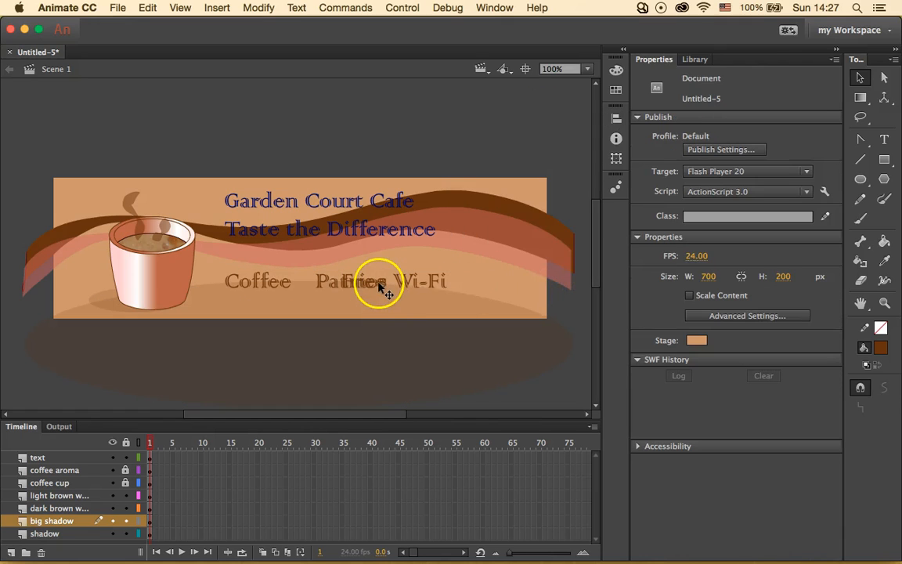
# Set the "Free Wi-Fi" text to 20 pt and move it clear of "Patries" to about X 489, Y 138
pyautogui.click(885, 140)
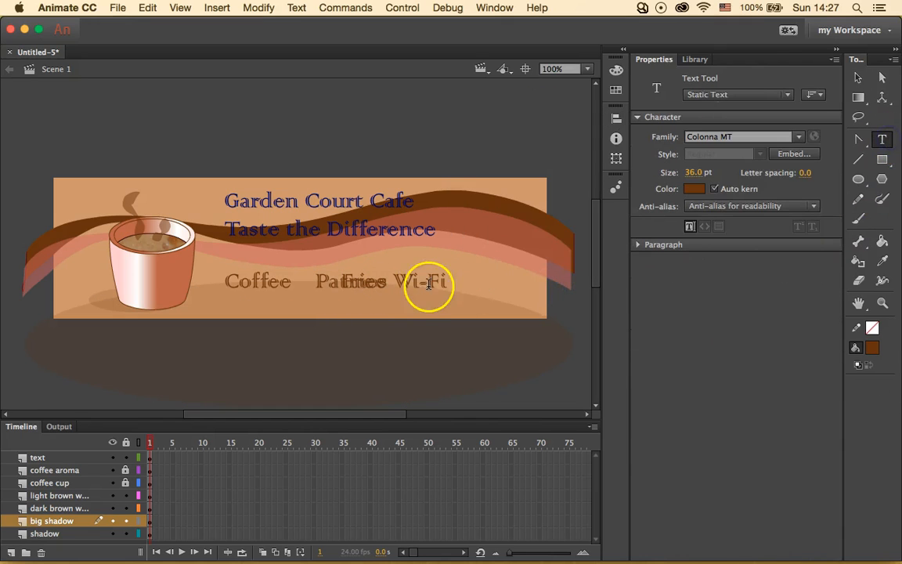
pyautogui.click(386, 284)
pyautogui.moveTo(443, 282); pyautogui.dragTo(312, 288)
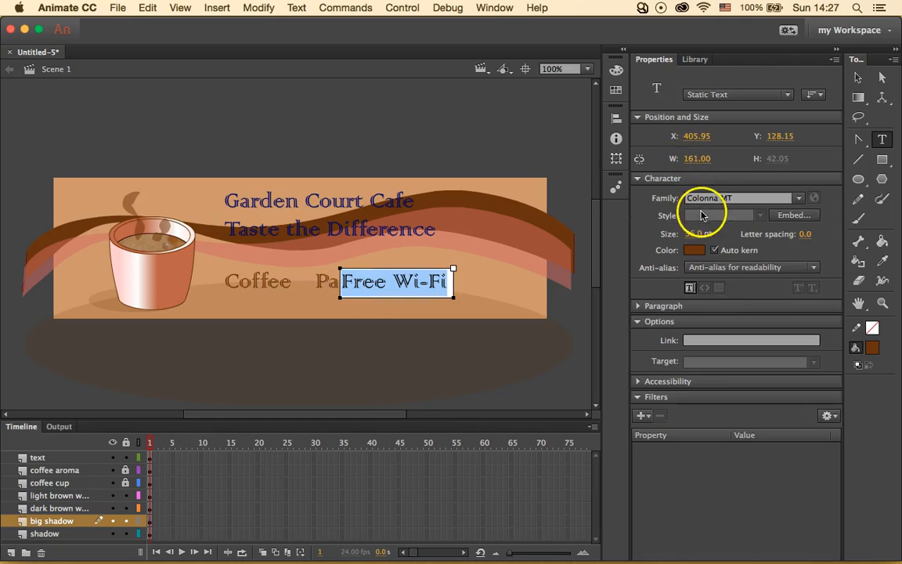
pyautogui.click(694, 234)
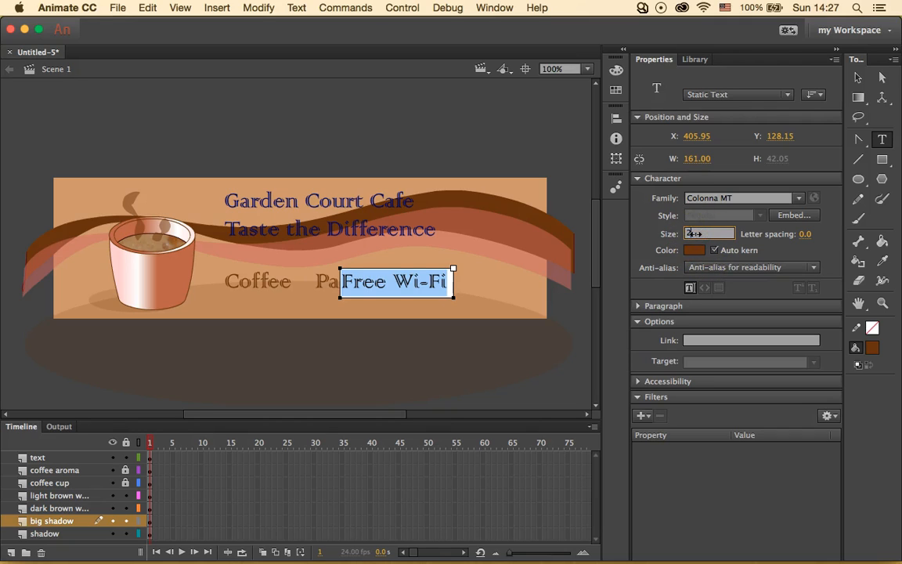
pyautogui.press('Return')
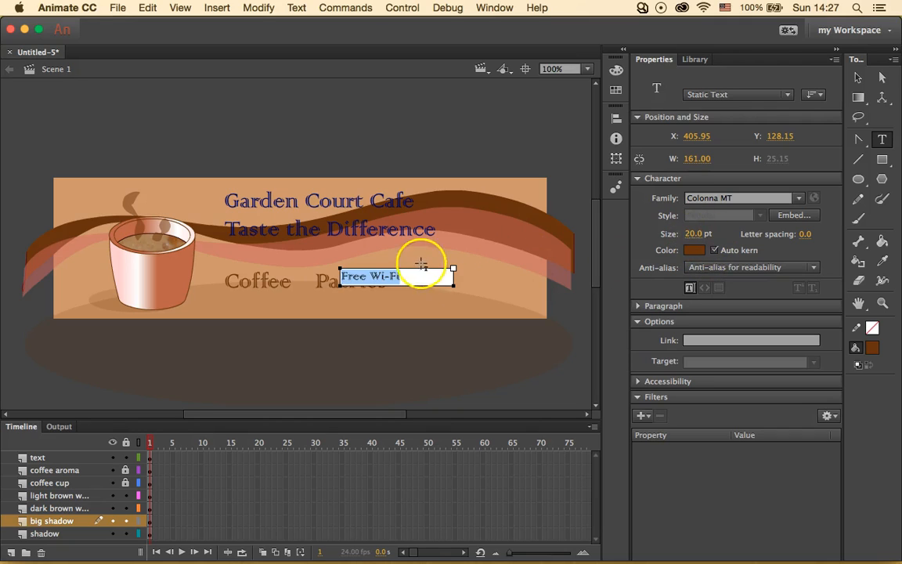
pyautogui.click(859, 78)
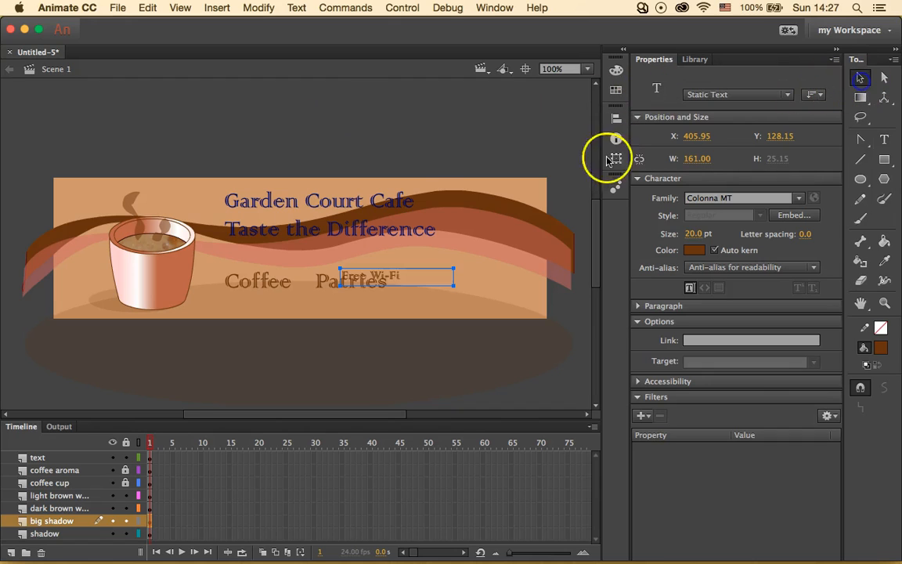
pyautogui.moveTo(397, 273); pyautogui.dragTo(459, 282)
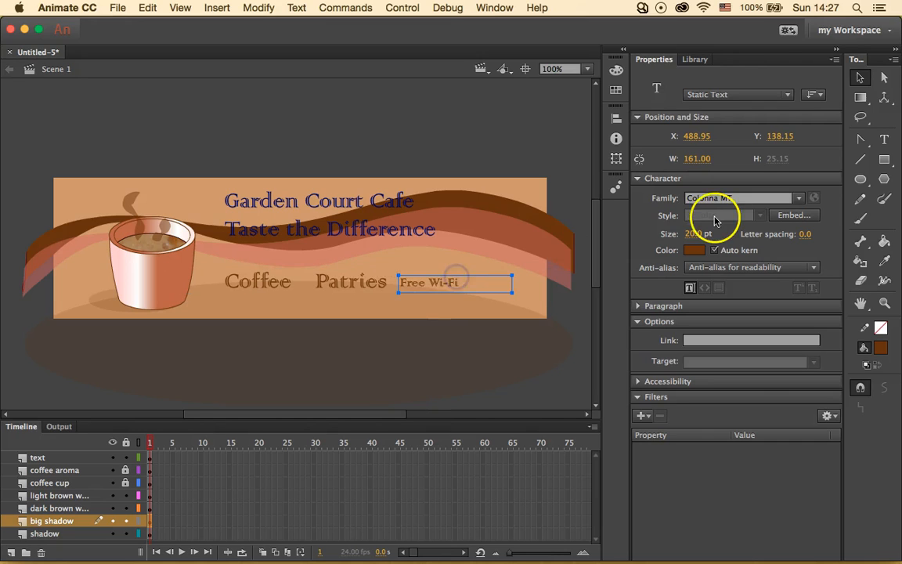
# Set the font size of the "Patries" text to 20 pt
pyautogui.click(882, 139)
pyautogui.click(309, 284)
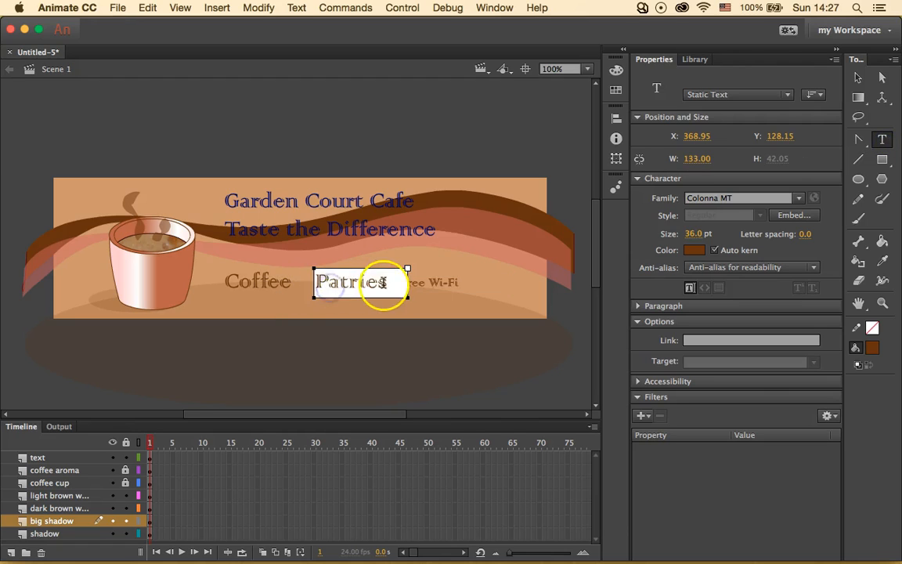
pyautogui.moveTo(382, 283); pyautogui.dragTo(297, 282)
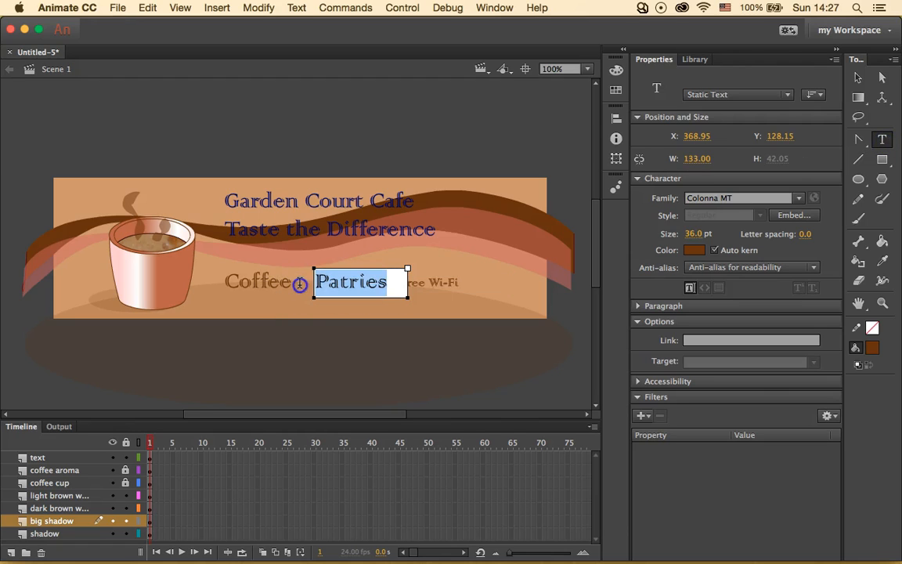
pyautogui.click(692, 233)
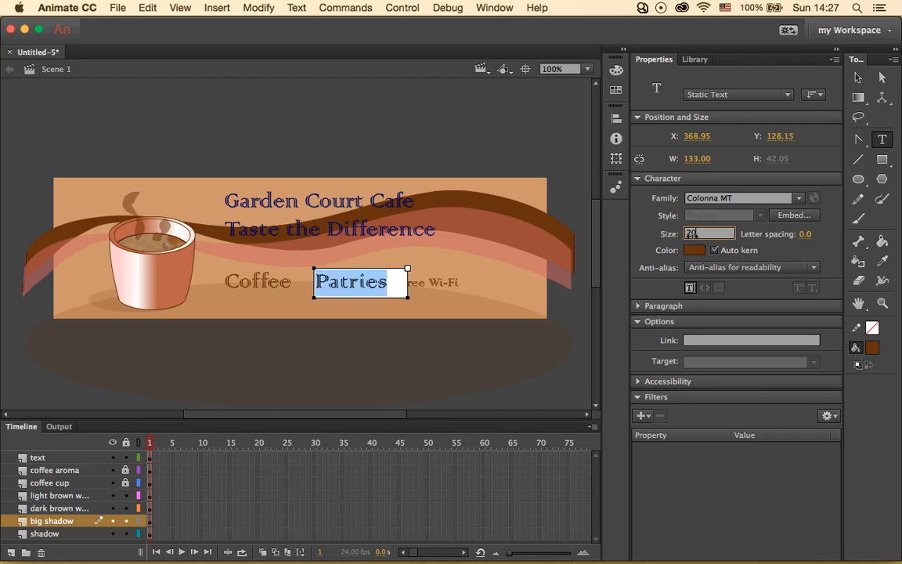
pyautogui.write('20')
pyautogui.press('Return')
# Set the font size of the "Coffee" text to 20 pt
pyautogui.click(278, 282)
pyautogui.moveTo(296, 288); pyautogui.dragTo(221, 282)
pyautogui.click(693, 234)
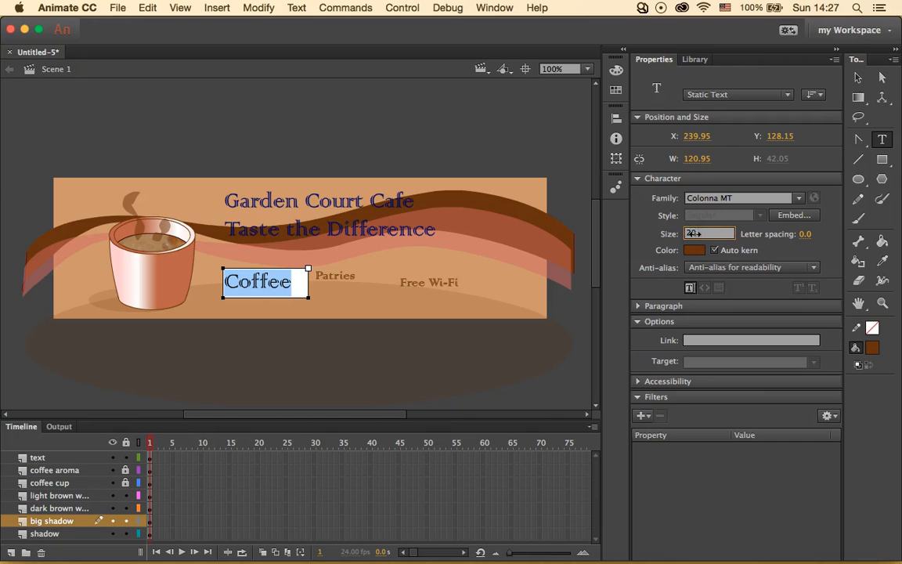
pyautogui.write('20')
pyautogui.press('Return')
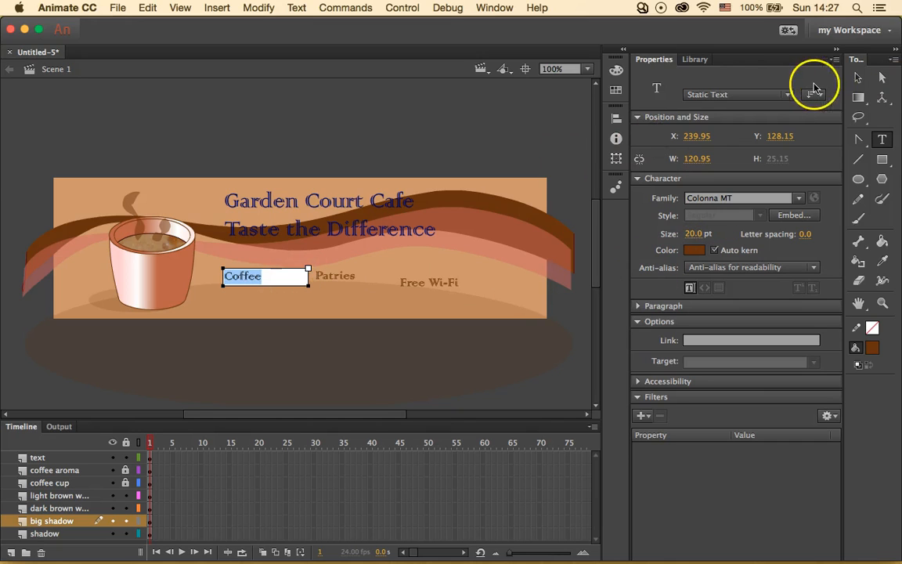
# Lower "Coffee" to the height of "Free Wi-Fi" and shift "Free Wi-Fi" closer to "Patries" at about X 456
pyautogui.click(859, 79)
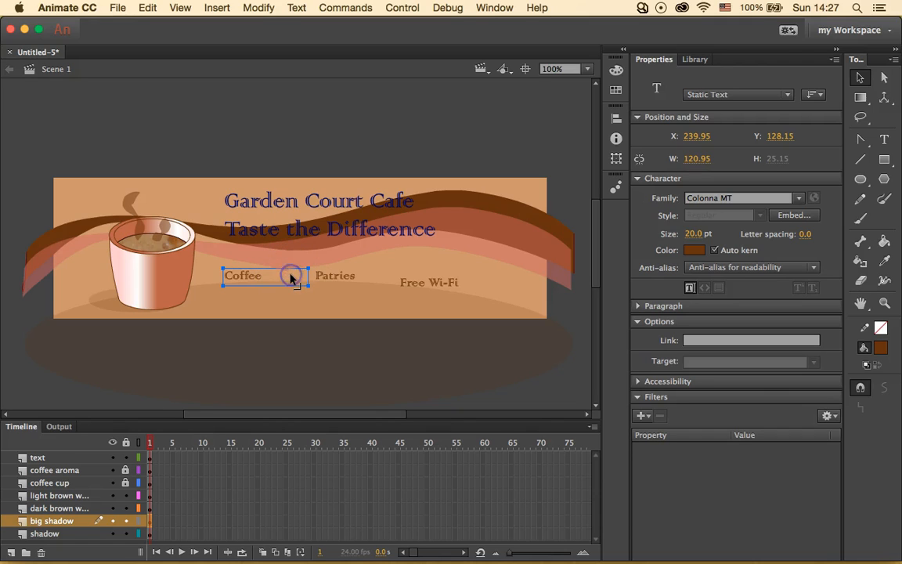
pyautogui.click(299, 280)
pyautogui.moveTo(298, 283)
pyautogui.mouseDown()
pyautogui.moveTo(286, 290)
pyautogui.moveTo(298, 293)
pyautogui.mouseUp()
pyautogui.click(453, 284)
pyautogui.moveTo(456, 285); pyautogui.dragTo(433, 284)
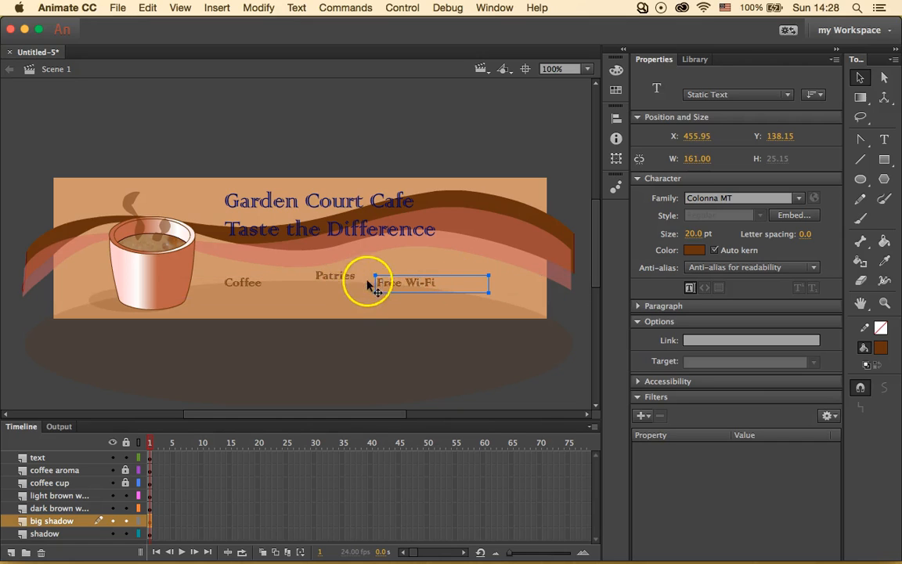
# Bottom-align the three resized 20 pt labels with each other and deselect them
pyautogui.keyDown('shift'); pyautogui.click(342, 282); pyautogui.keyUp('shift')
pyautogui.keyDown('shift'); pyautogui.click(252, 289); pyautogui.keyUp('shift')
pyautogui.click(492, 8)
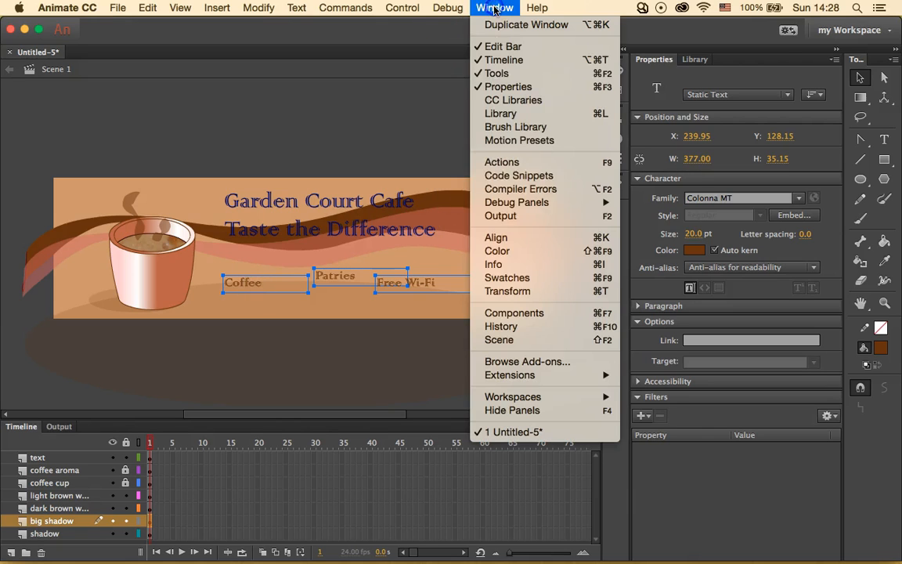
pyautogui.click(518, 237)
pyautogui.click(579, 146)
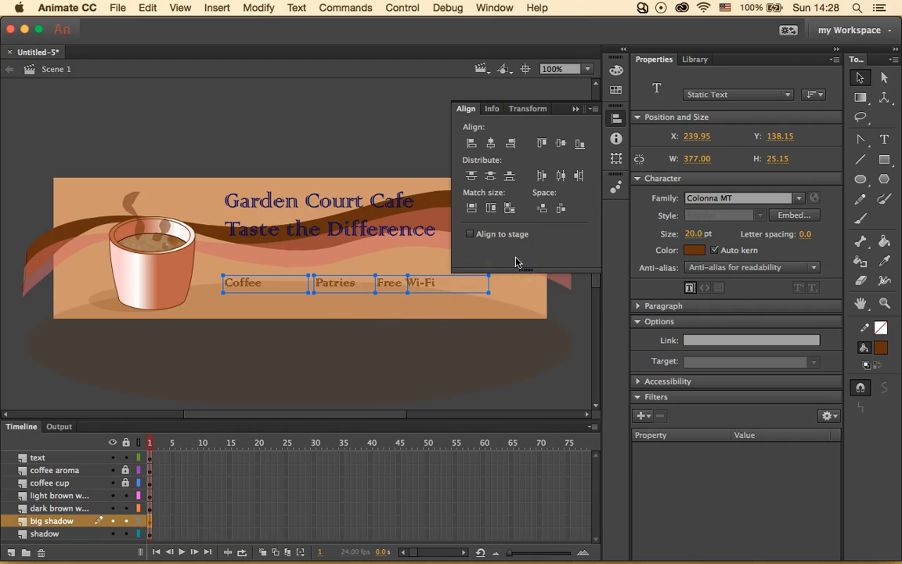
pyautogui.click(396, 127)
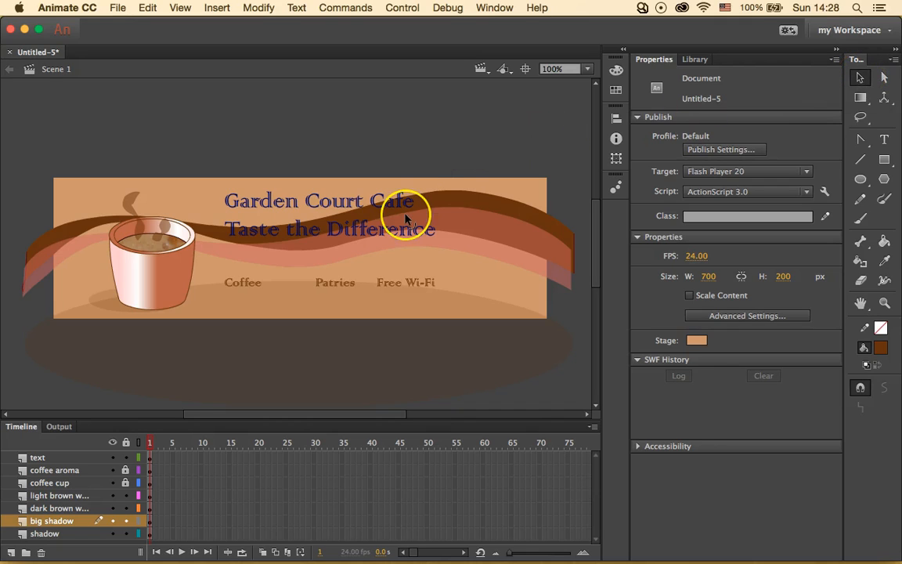
# Try to select the steam shapes above the cup on the coffee aroma layer
pyautogui.click(70, 471)
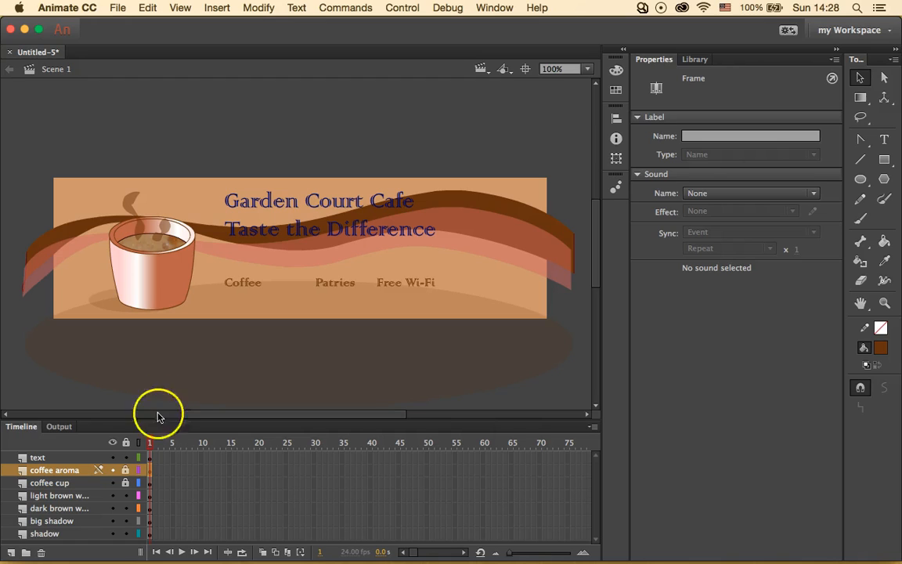
pyautogui.click(129, 203)
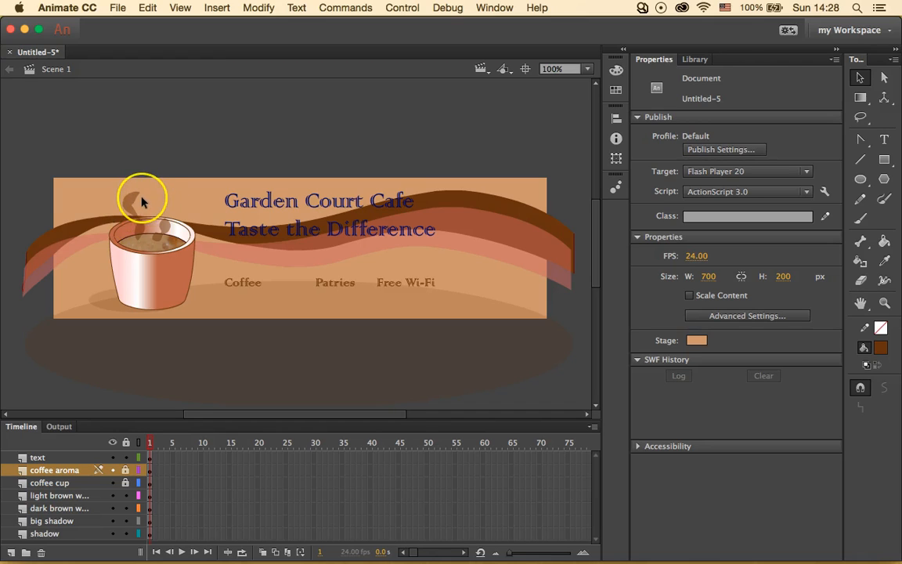
pyautogui.click(134, 238)
pyautogui.click(147, 218)
pyautogui.click(146, 229)
pyautogui.click(63, 484)
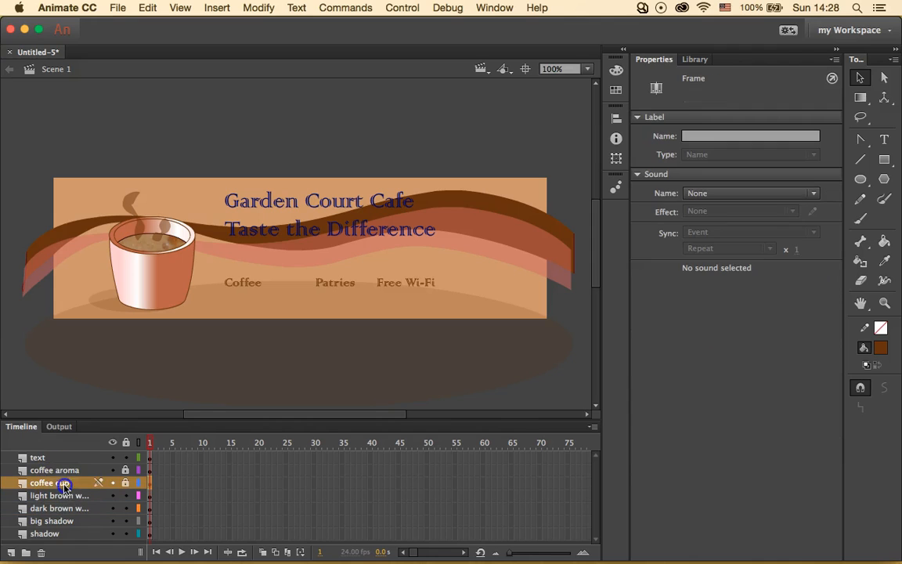
# Try to select the whole cup together with its steam by enclosing both in a selection area
pyautogui.click(61, 472)
pyautogui.click(165, 238)
pyautogui.moveTo(99, 166); pyautogui.dragTo(221, 332)
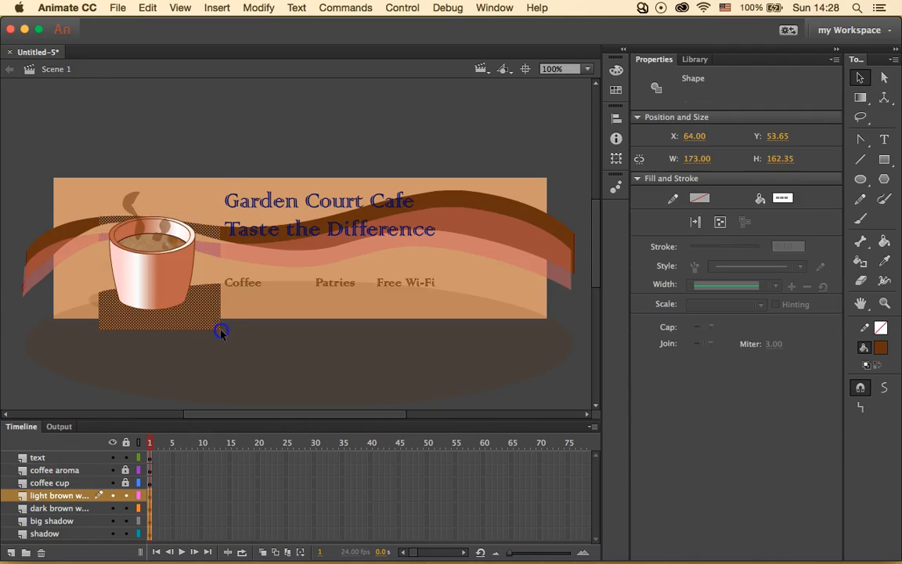
pyautogui.click(193, 135)
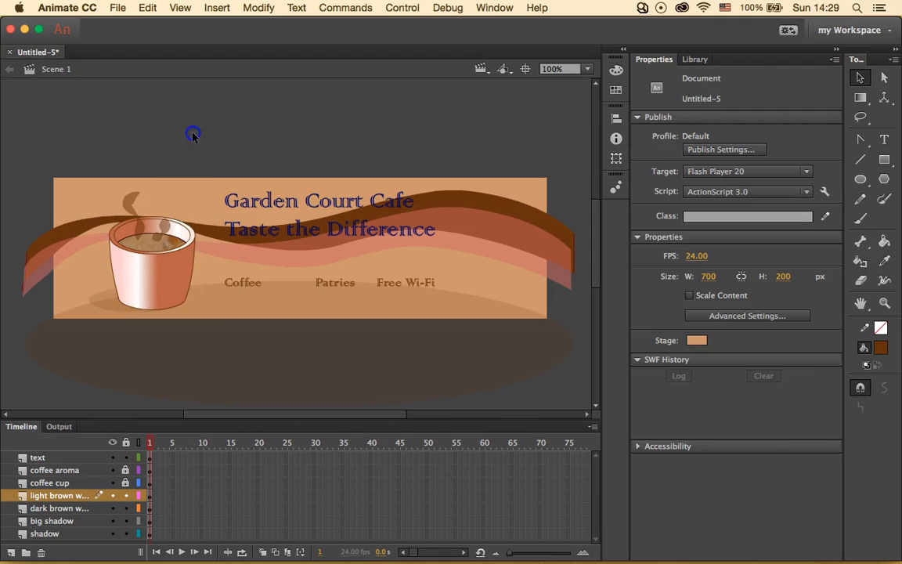
pyautogui.click(60, 483)
pyautogui.moveTo(111, 171); pyautogui.dragTo(207, 319)
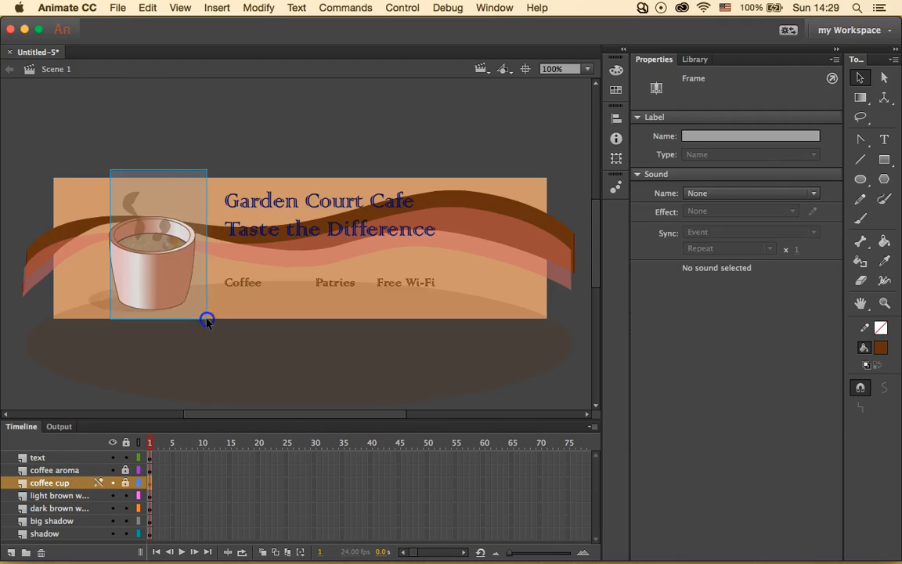
pyautogui.click(218, 151)
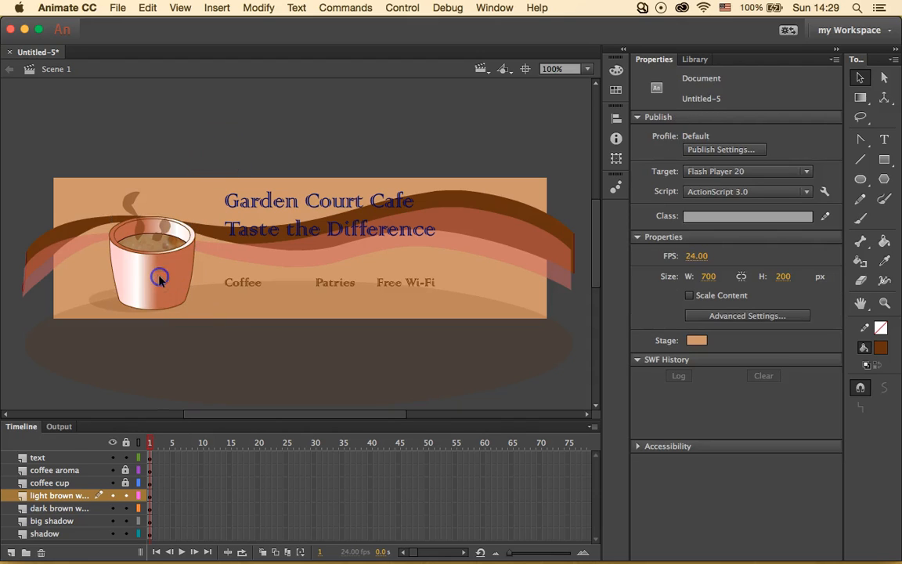
# Try to pick the individual steam strands and cup parts while their layers are locked
pyautogui.click(59, 482)
pyautogui.click(69, 470)
pyautogui.click(141, 232)
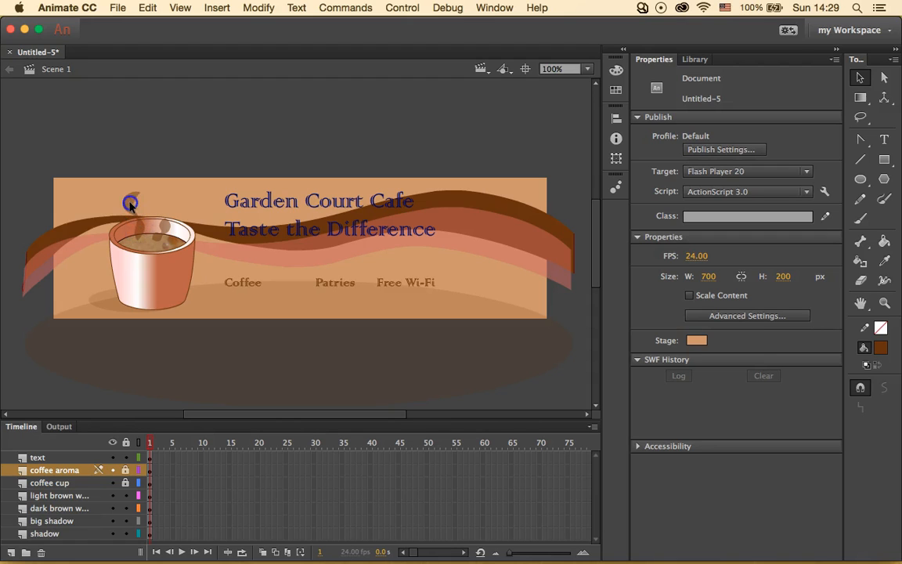
pyautogui.click(169, 229)
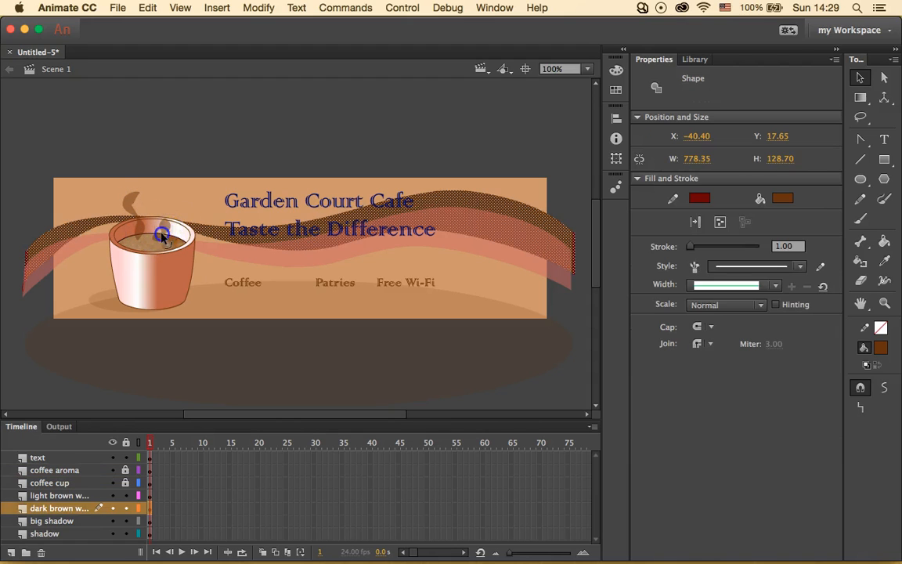
pyautogui.click(147, 212)
pyautogui.click(192, 149)
pyautogui.click(167, 207)
pyautogui.click(134, 345)
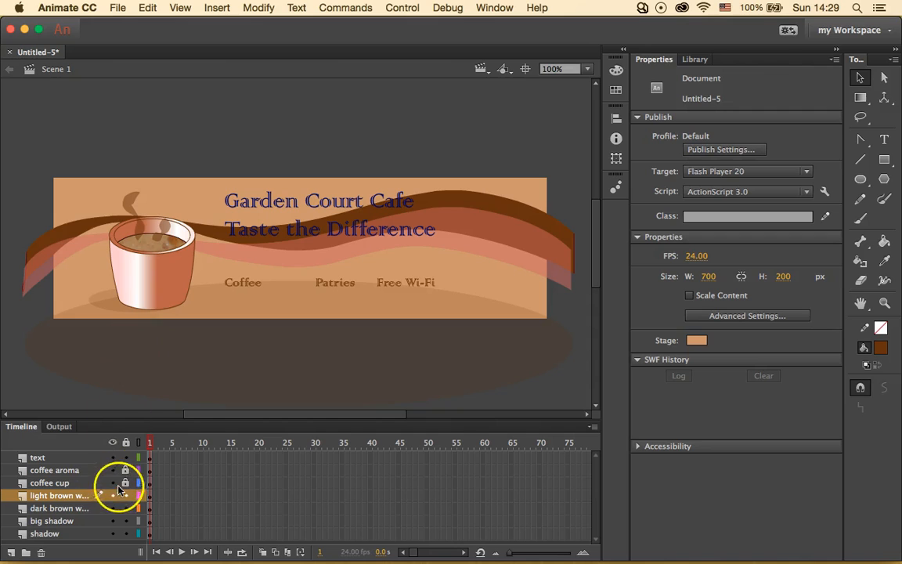
pyautogui.click(134, 224)
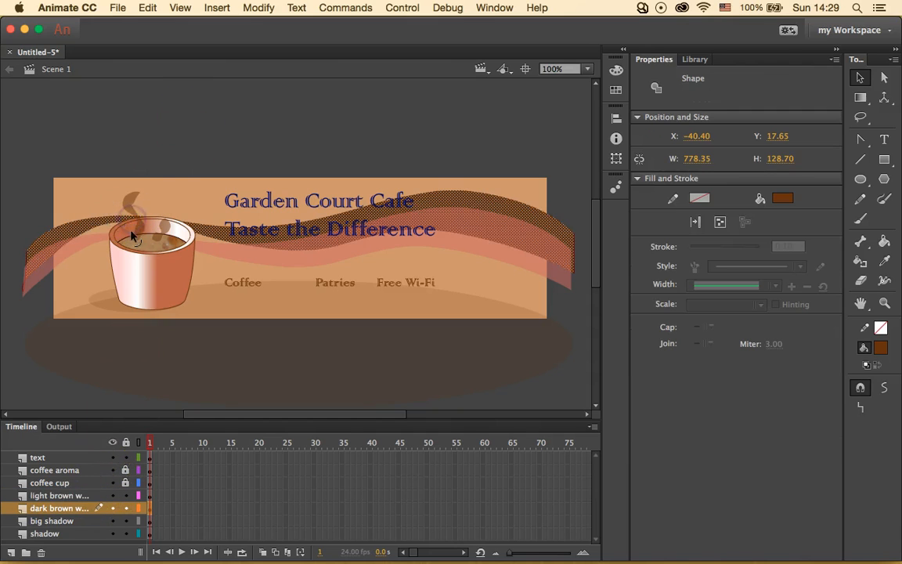
pyautogui.click(120, 214)
pyautogui.click(195, 159)
# Unlock the coffee aroma and coffee cup layers and test selecting their artwork, leaving everything deselected
pyautogui.click(125, 470)
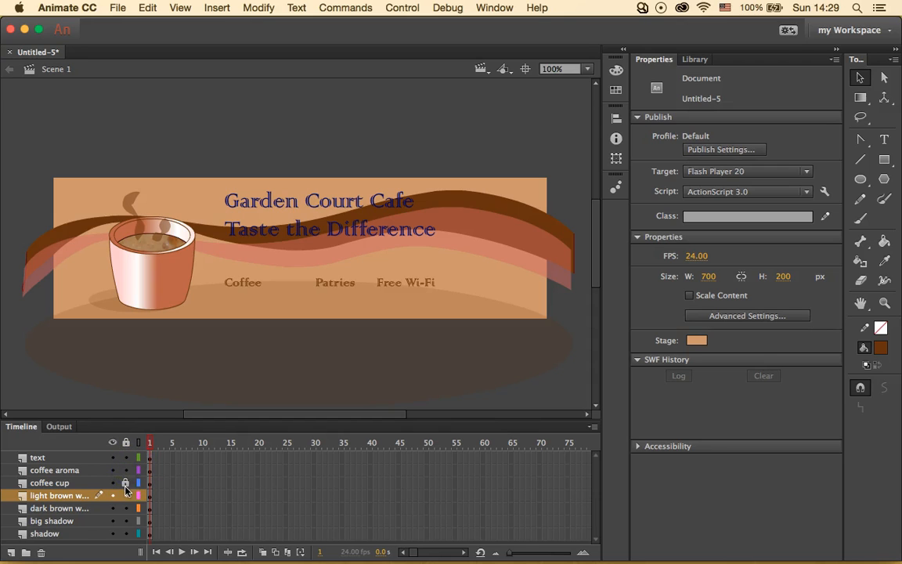
pyautogui.click(125, 485)
pyautogui.moveTo(92, 165); pyautogui.dragTo(212, 345)
pyautogui.click(192, 200)
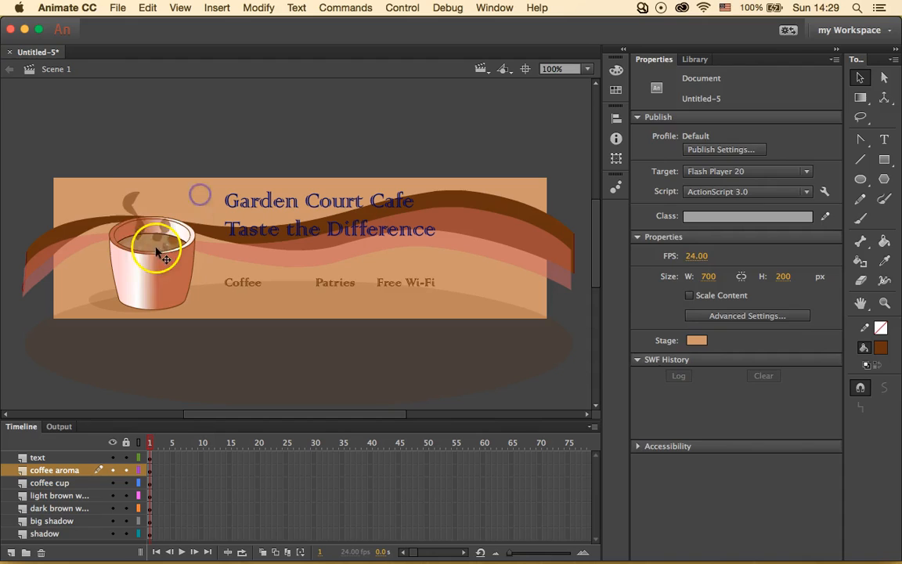
pyautogui.click(129, 200)
pyautogui.click(180, 198)
pyautogui.click(104, 390)
# Lock the text, light brown wave, dark brown wave, big shadow and shadow layers
pyautogui.click(125, 458)
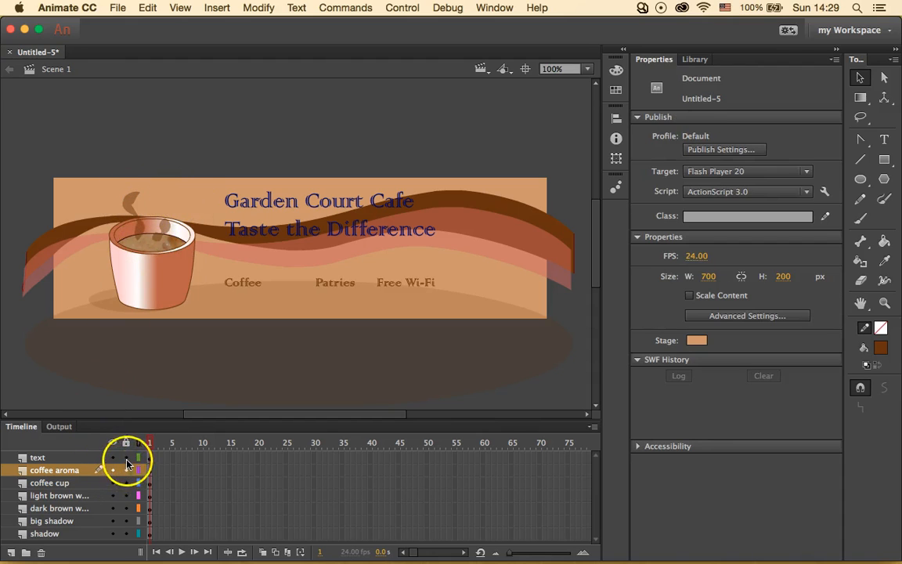
pyautogui.click(125, 508)
pyautogui.click(125, 521)
pyautogui.click(126, 534)
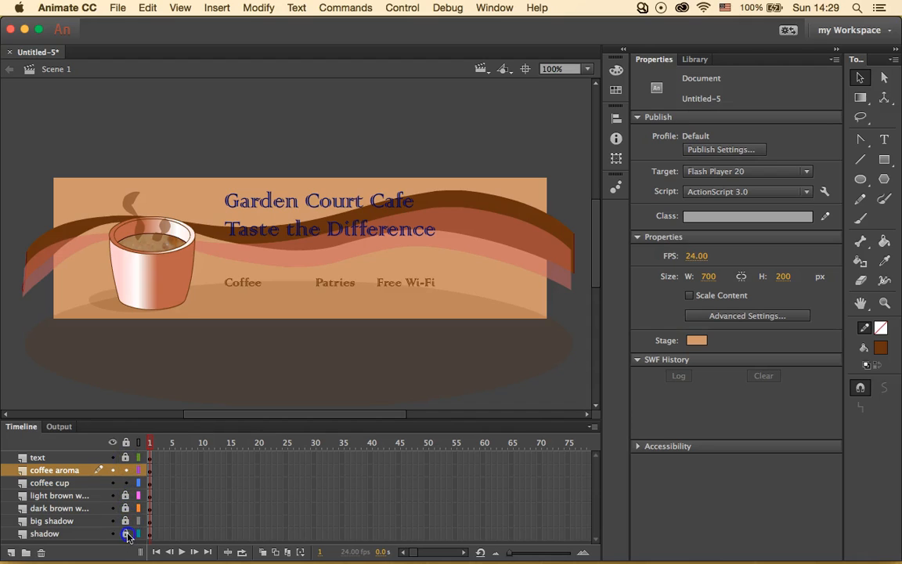
# Select the cup together with its steam and convert the selection to a bitmap
pyautogui.moveTo(95, 177); pyautogui.dragTo(225, 330)
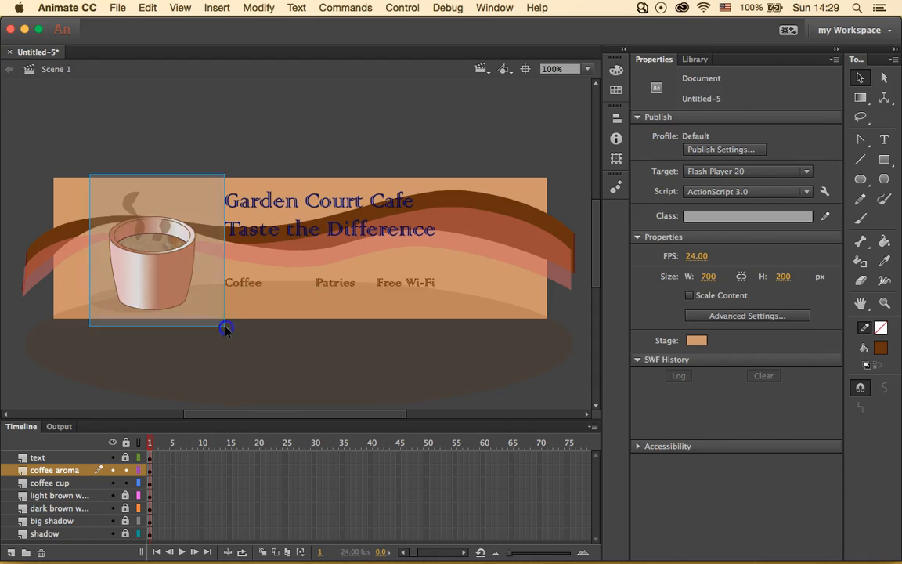
pyautogui.moveTo(179, 261)
pyautogui.mouseDown()
pyautogui.moveTo(177, 232)
pyautogui.moveTo(181, 252)
pyautogui.moveTo(161, 248)
pyautogui.moveTo(171, 232)
pyautogui.moveTo(157, 256)
pyautogui.moveTo(175, 276)
pyautogui.mouseUp()
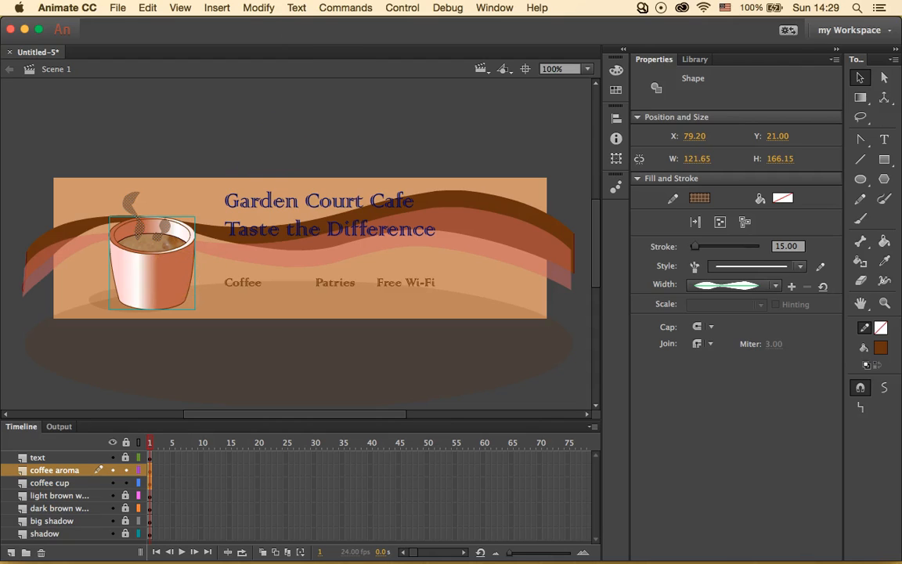
pyautogui.click(248, 8)
pyautogui.click(291, 60)
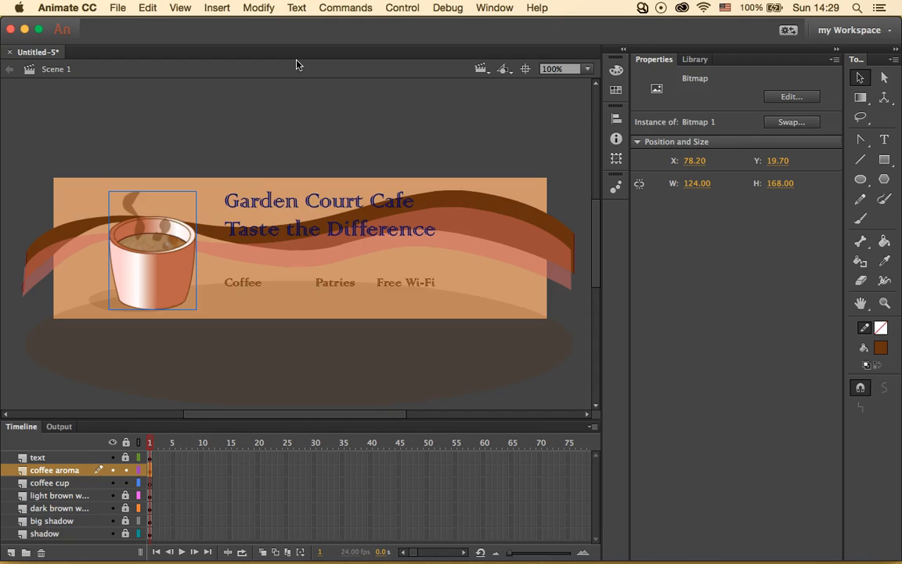
# Preview coffeecream.jpg and the bitmap of the cup in the document's library
pyautogui.click(695, 60)
pyautogui.click(693, 233)
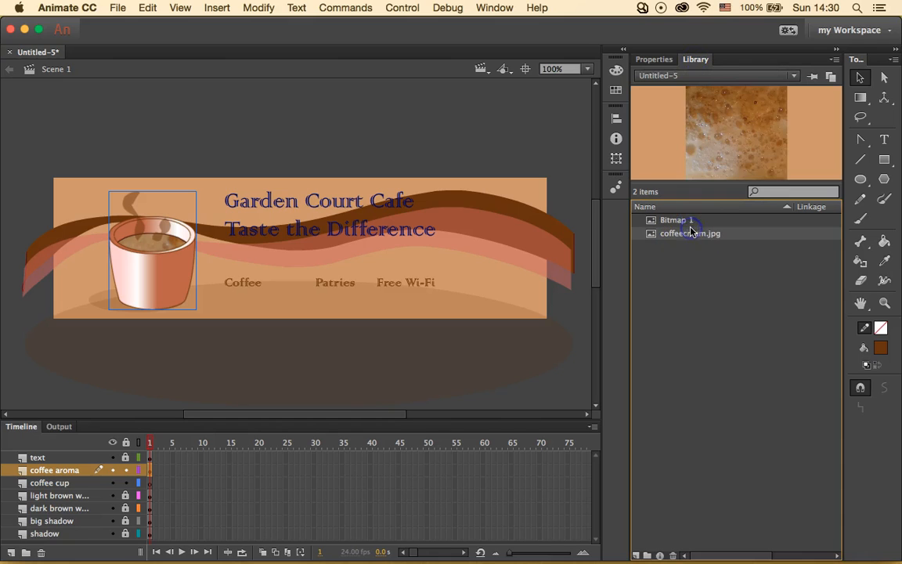
pyautogui.click(690, 223)
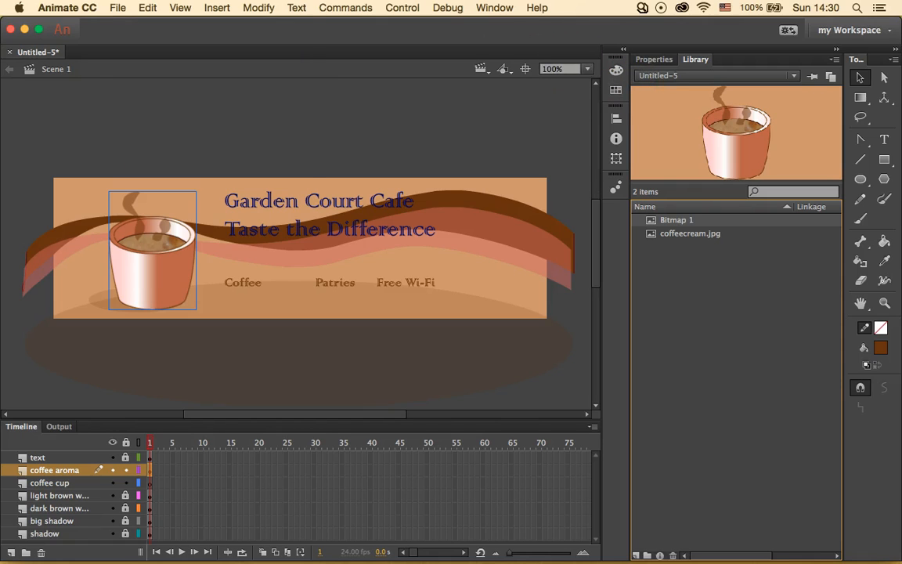
# Undo the library selections and the bitmap conversion of the cup and steam, and deselect the artwork
pyautogui.click(149, 7)
pyautogui.click(153, 24)
pyautogui.click(153, 9)
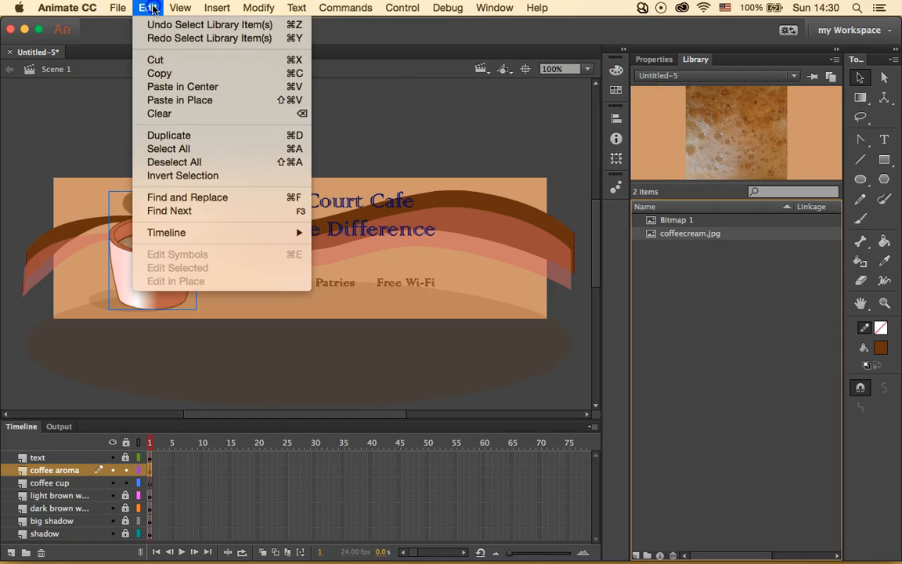
pyautogui.click(157, 24)
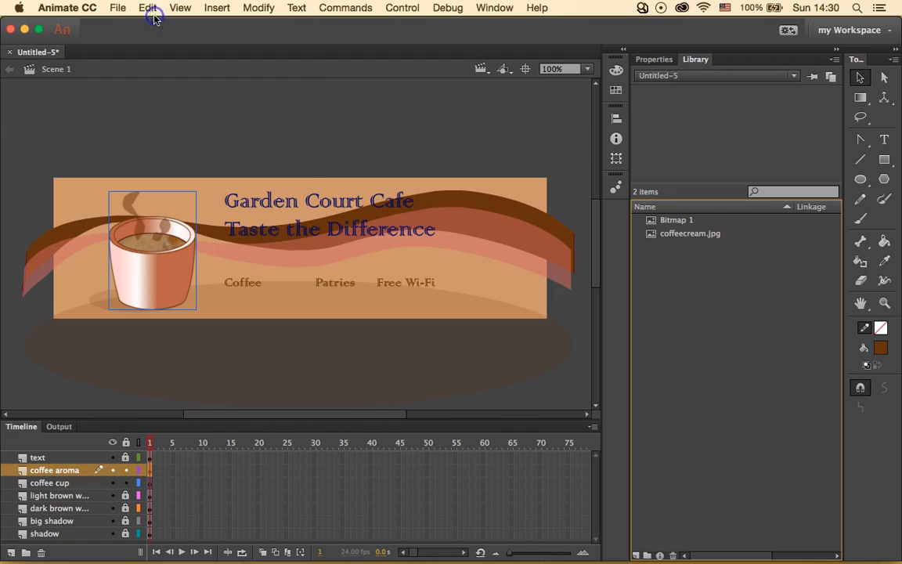
pyautogui.click(148, 10)
pyautogui.click(159, 26)
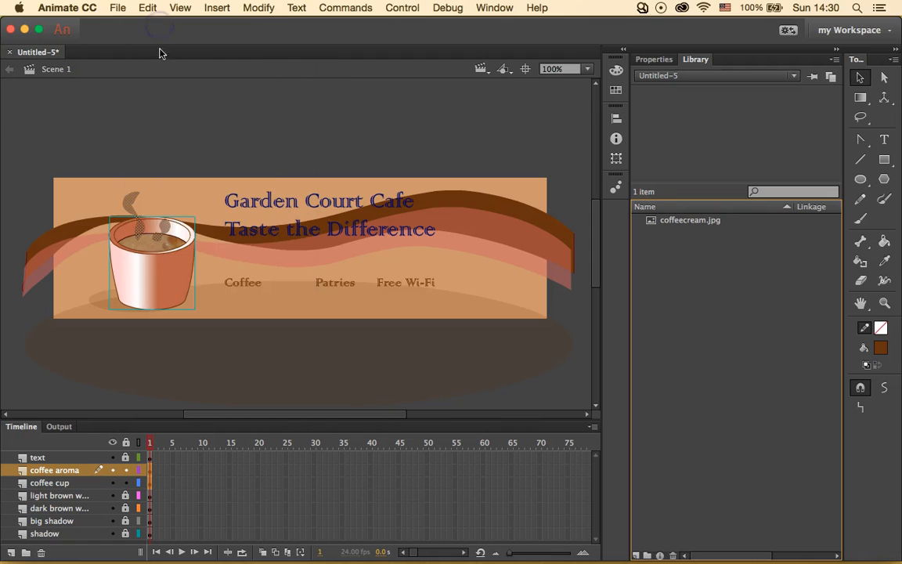
pyautogui.click(178, 123)
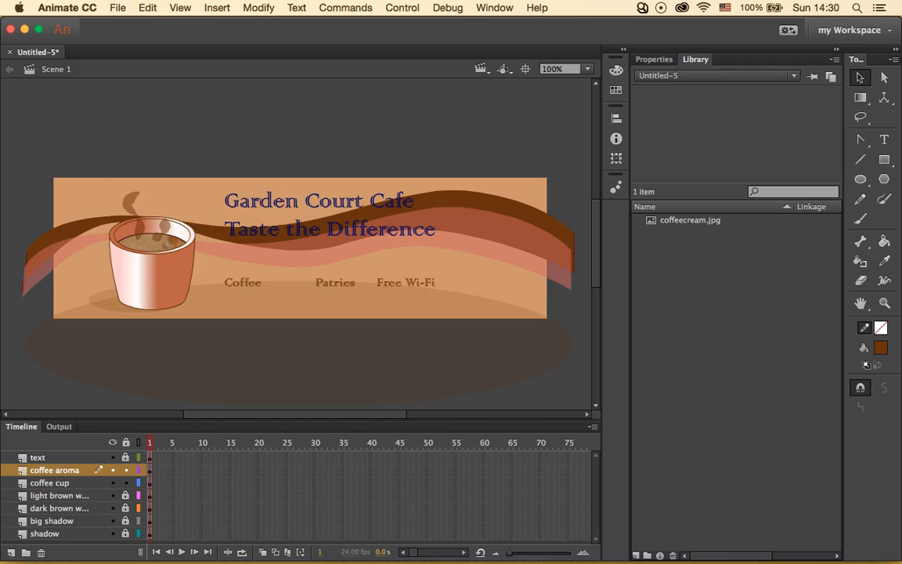
# Export the banner as the SVG image Untitled-5 in Documents, with hidden layers included and images embedded
pyautogui.click(118, 8)
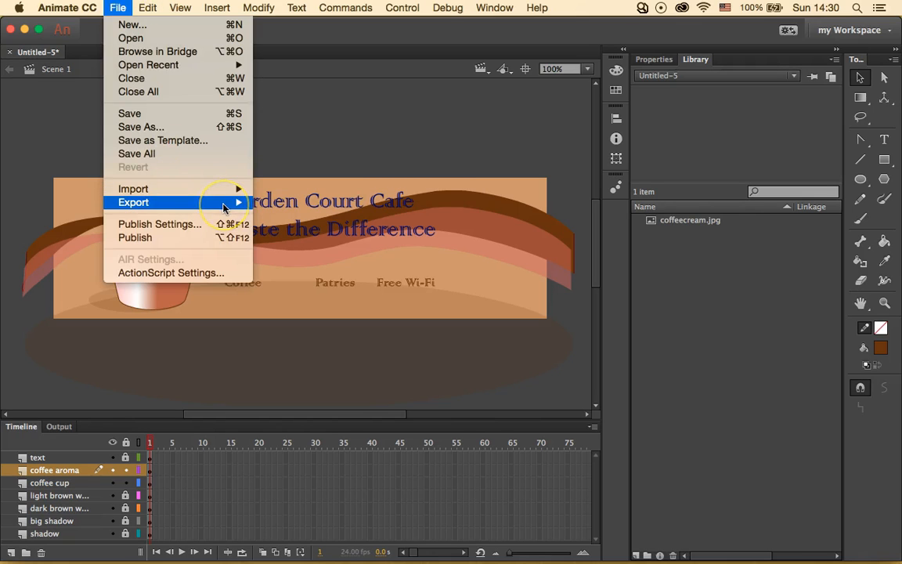
pyautogui.moveTo(224, 207)
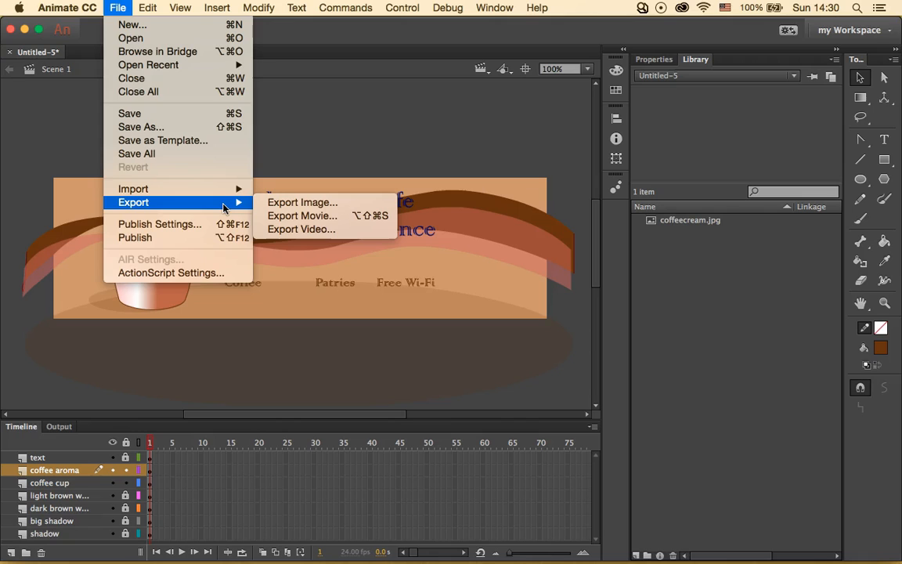
pyautogui.click(283, 202)
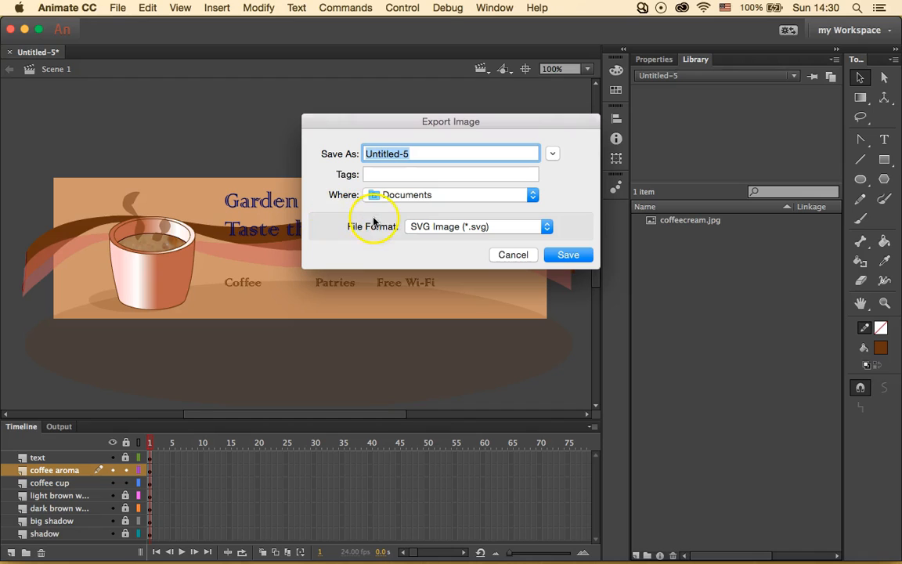
pyautogui.click(567, 255)
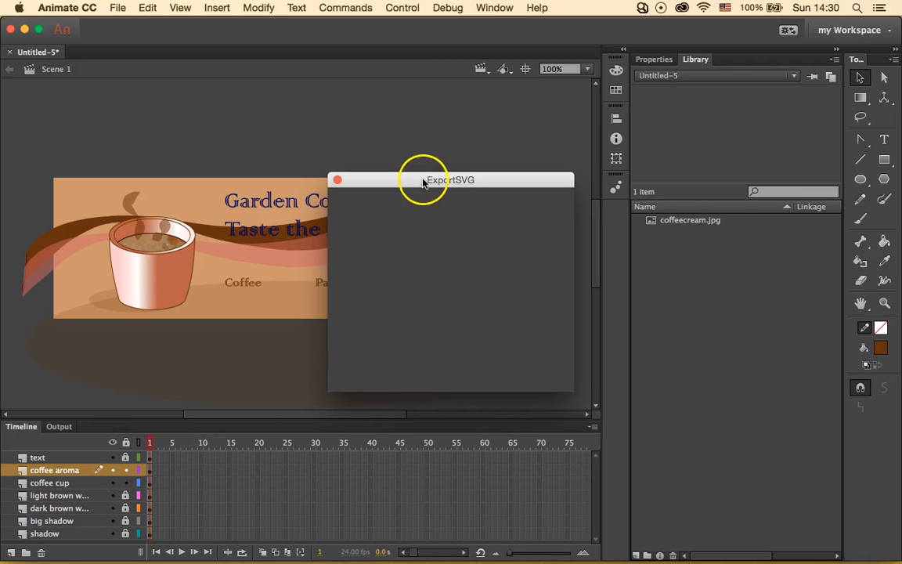
pyautogui.moveTo(423, 183); pyautogui.dragTo(414, 155)
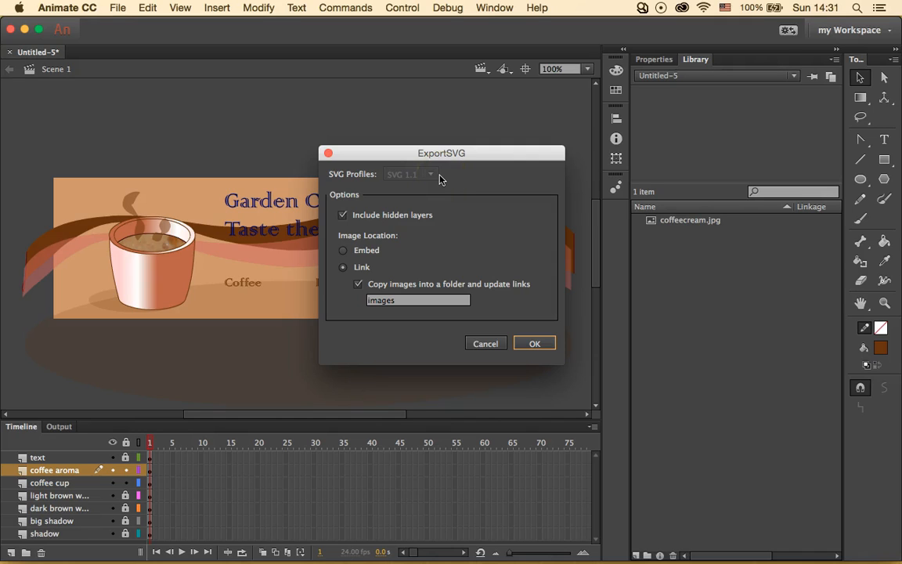
pyautogui.click(344, 250)
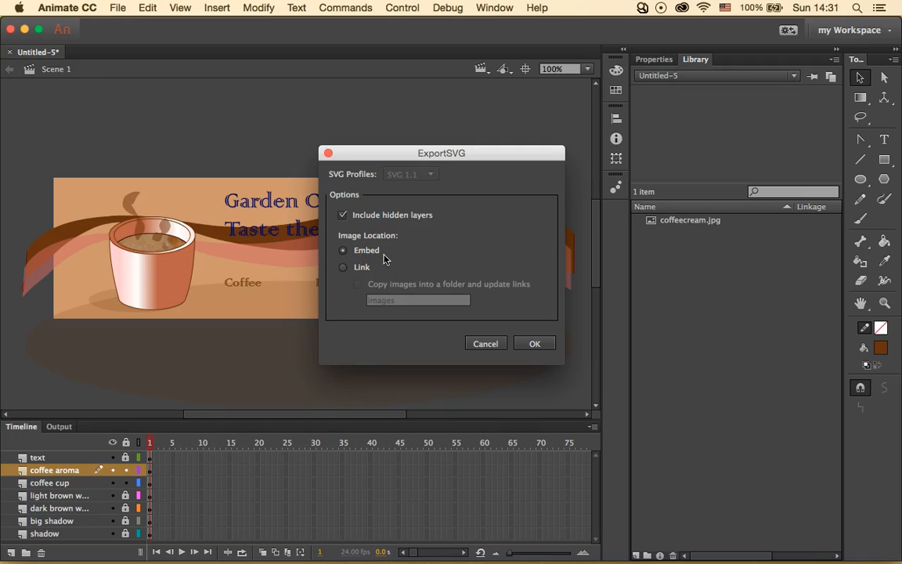
pyautogui.click(530, 342)
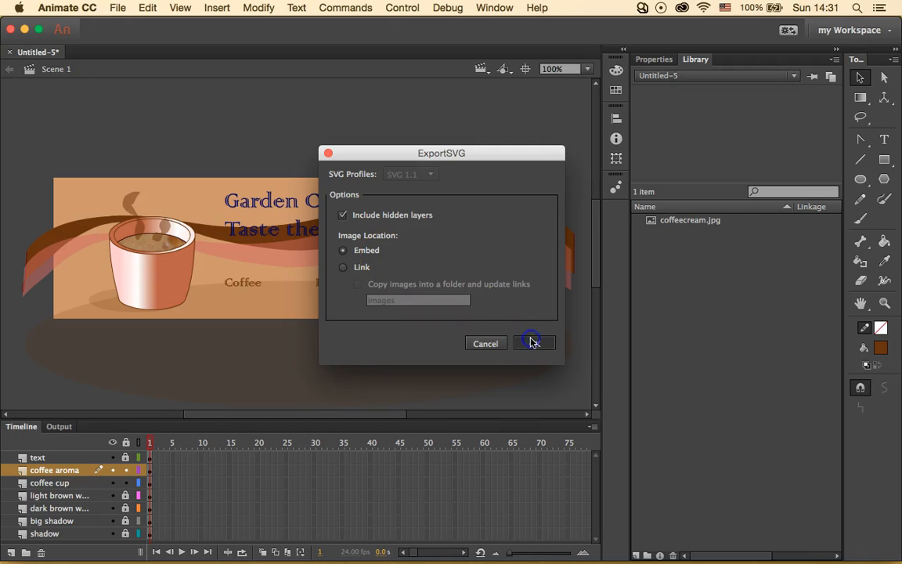